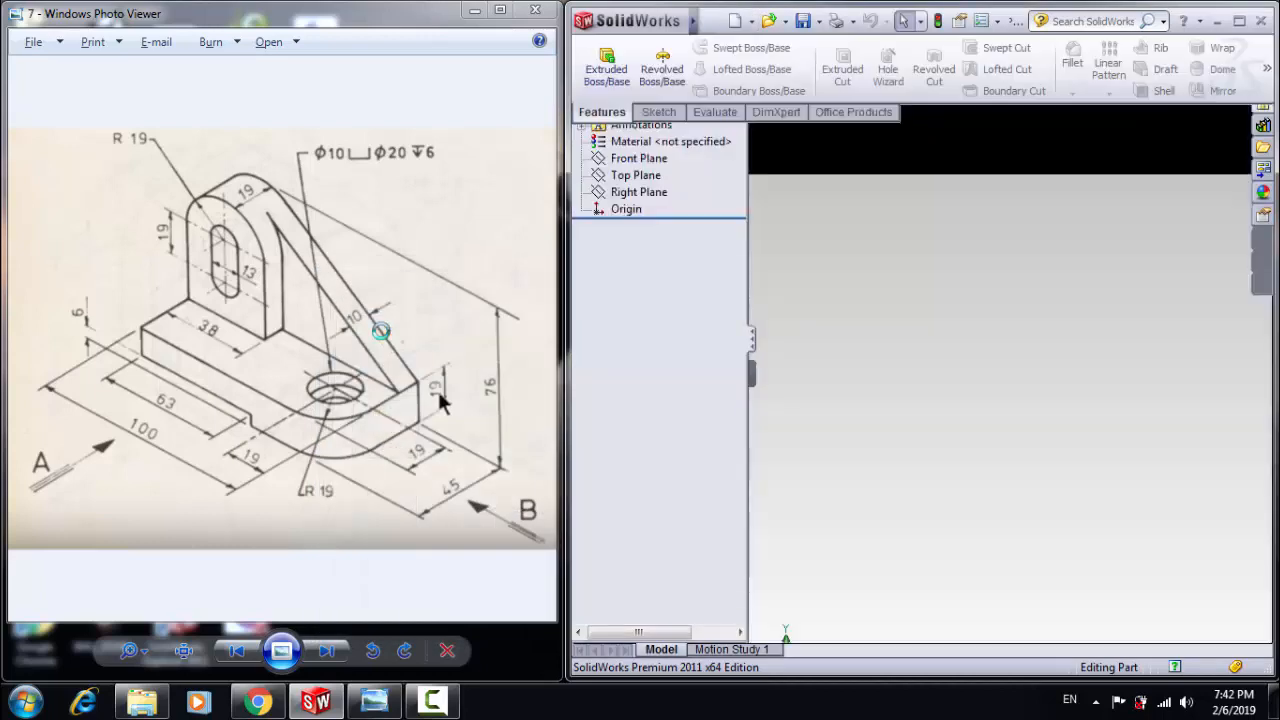
Sketch a center rectangle about 139 mm by 91 mm on the Top Plane, centered on the origin
{"action": "left_click", "coordinate": [635, 264]}
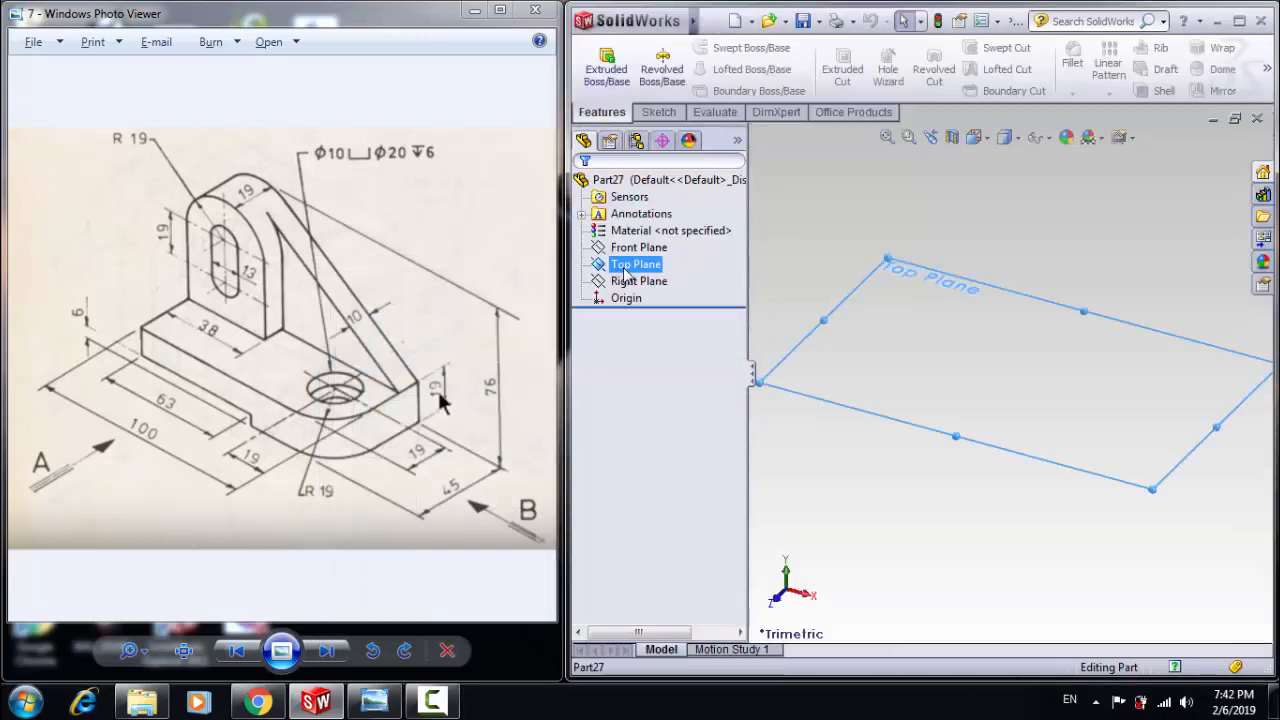
{"action": "left_click", "coordinate": [637, 246]}
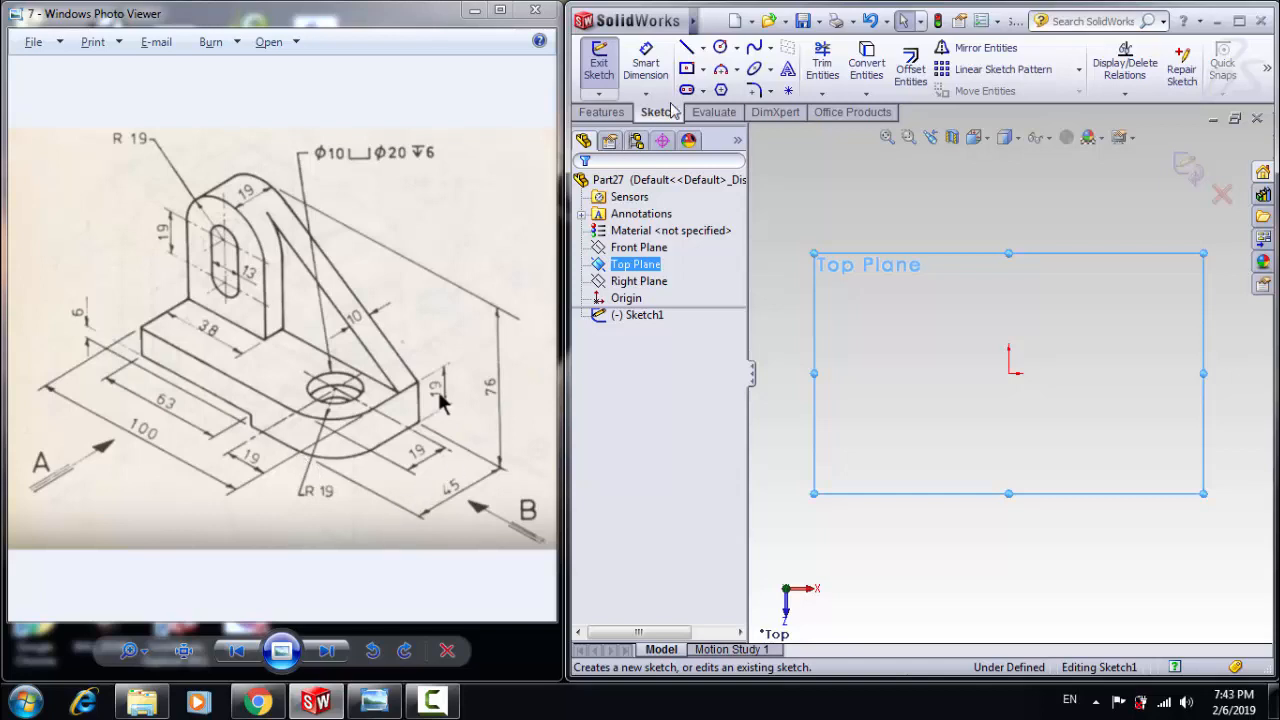
{"action": "left_click", "coordinate": [688, 70]}
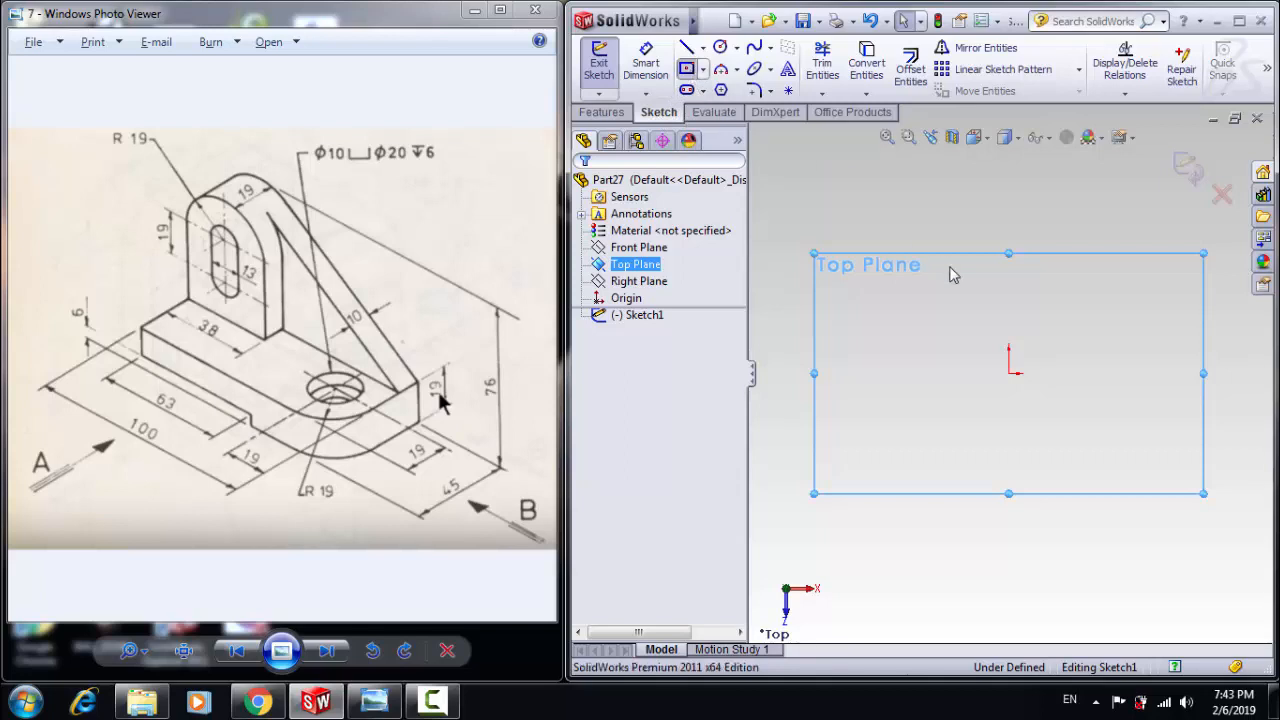
{"action": "left_click", "coordinate": [1008, 372]}
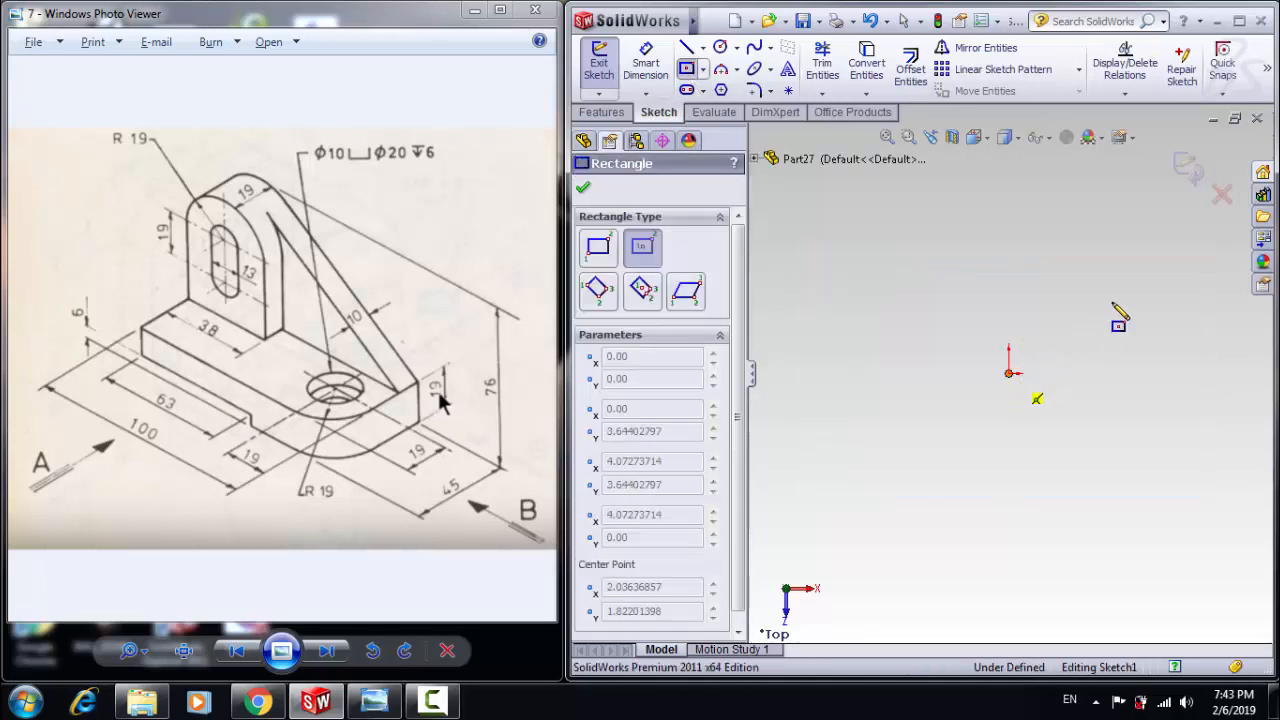
{"action": "left_click", "coordinate": [1161, 273]}
Dimension the rectangle to 100 mm wide and 45 mm deep
{"action": "left_click", "coordinate": [648, 70]}
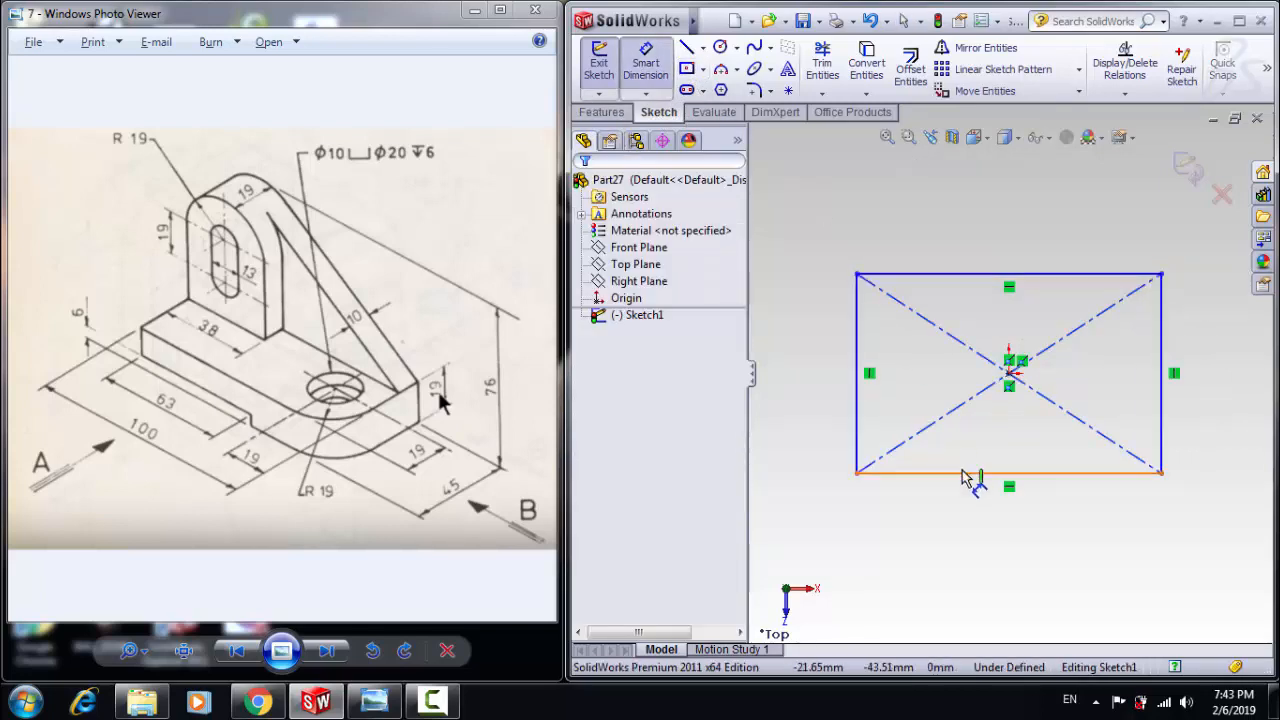
{"action": "left_click", "coordinate": [968, 473]}
{"action": "left_click", "coordinate": [958, 537]}
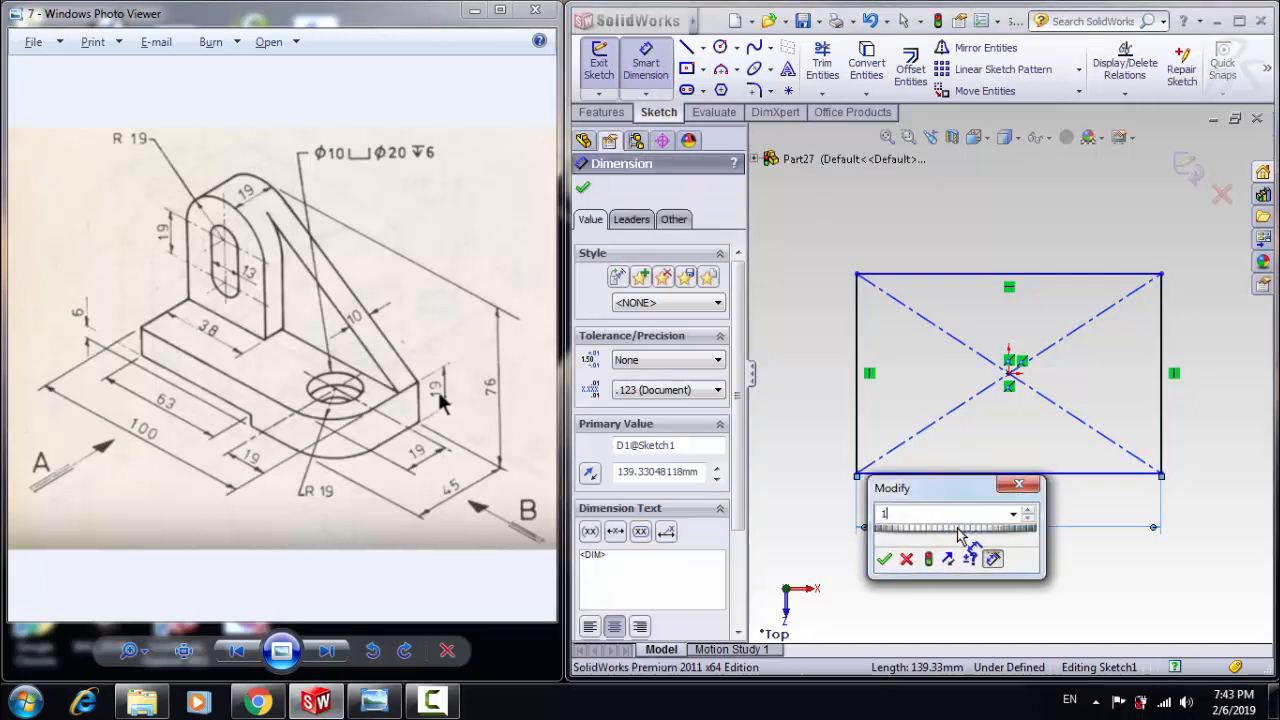
{"action": "type", "text": "100"}
{"action": "key", "text": "Return"}
{"action": "left_click", "coordinate": [1118, 405]}
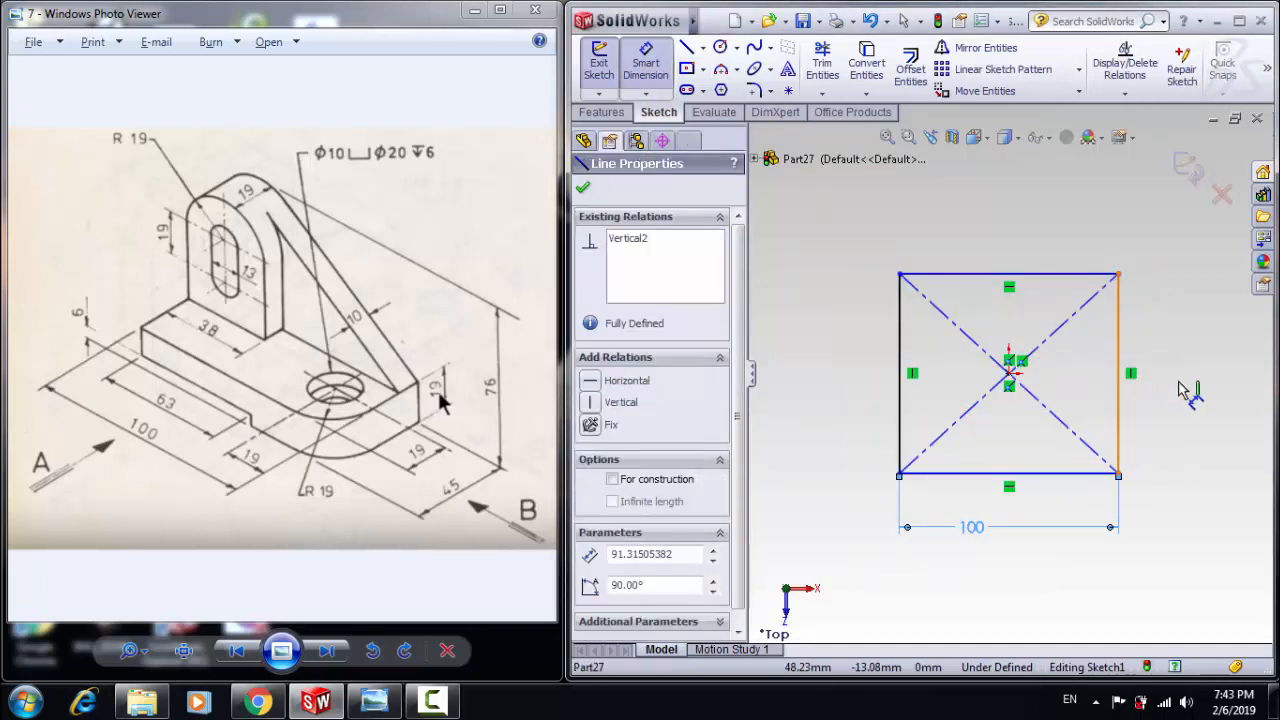
{"action": "left_click", "coordinate": [1182, 390]}
{"action": "type", "text": "45"}
{"action": "key", "text": "Return"}
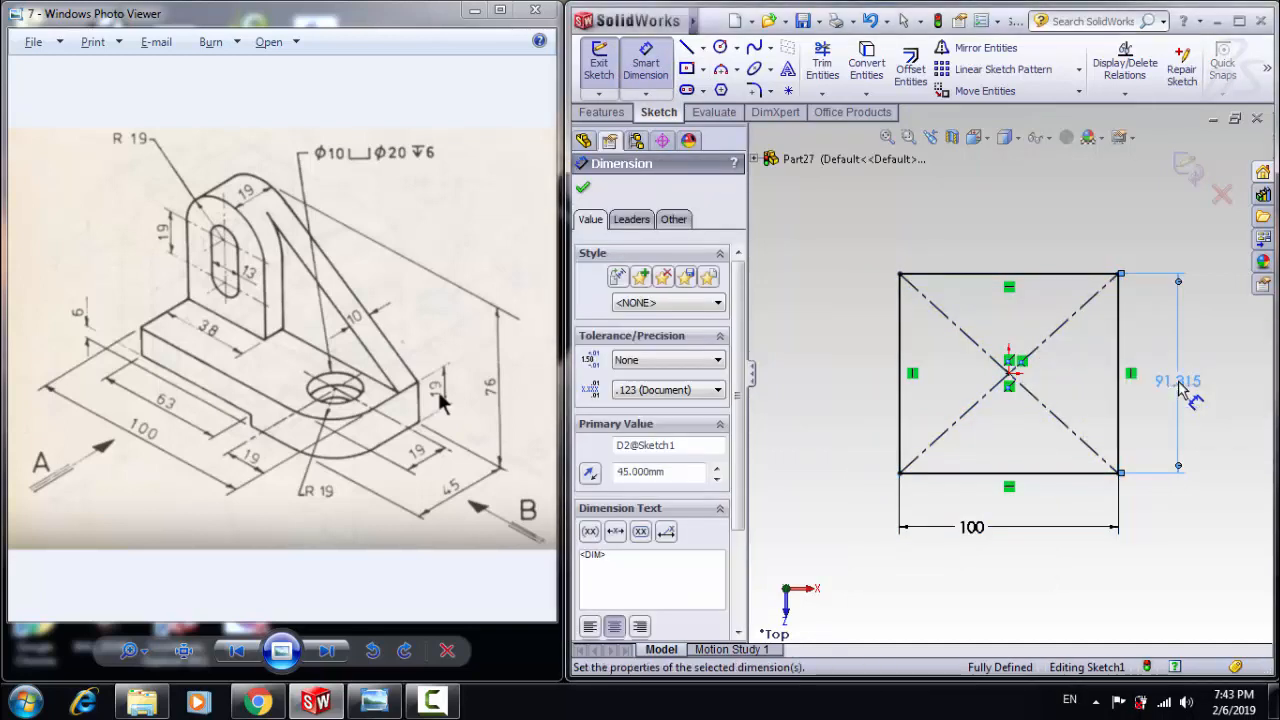
Extrude the rectangle 19 mm upward as a blind boss to form the base block
{"action": "left_click", "coordinate": [605, 112]}
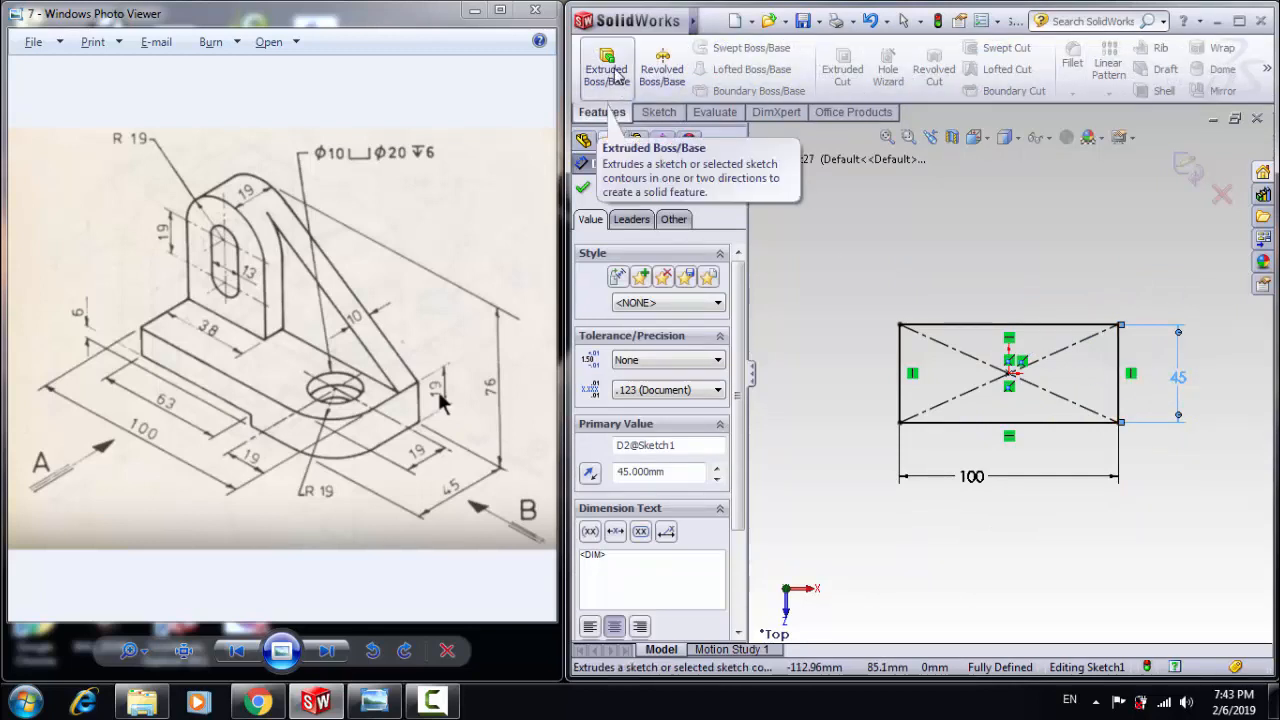
{"action": "left_click", "coordinate": [616, 75]}
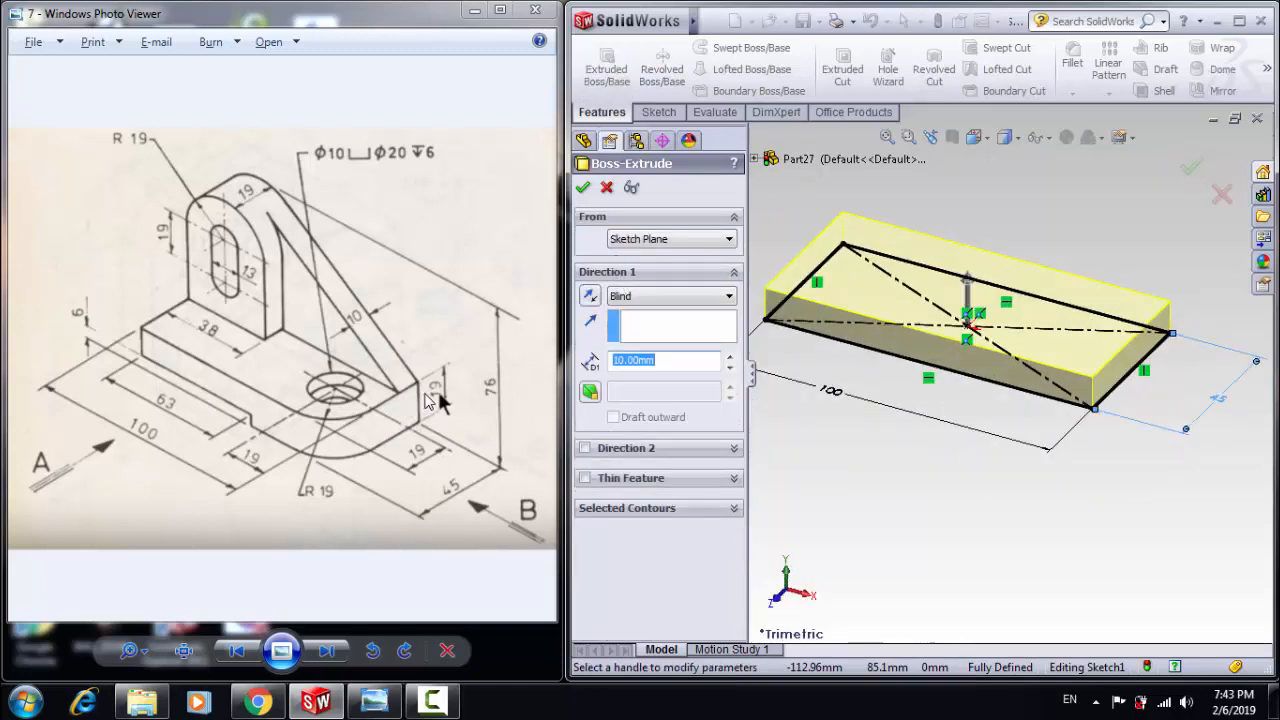
{"action": "type", "text": "19"}
{"action": "key", "text": "Return"}
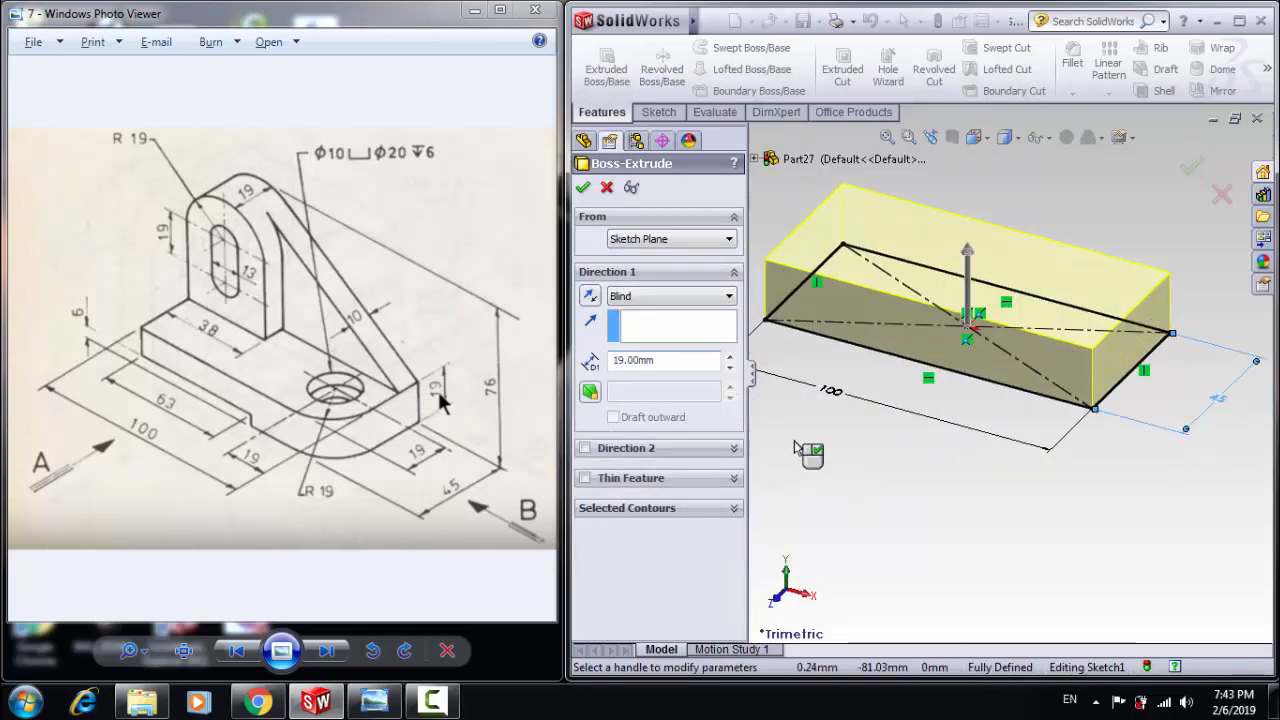
{"action": "left_click", "coordinate": [585, 189]}
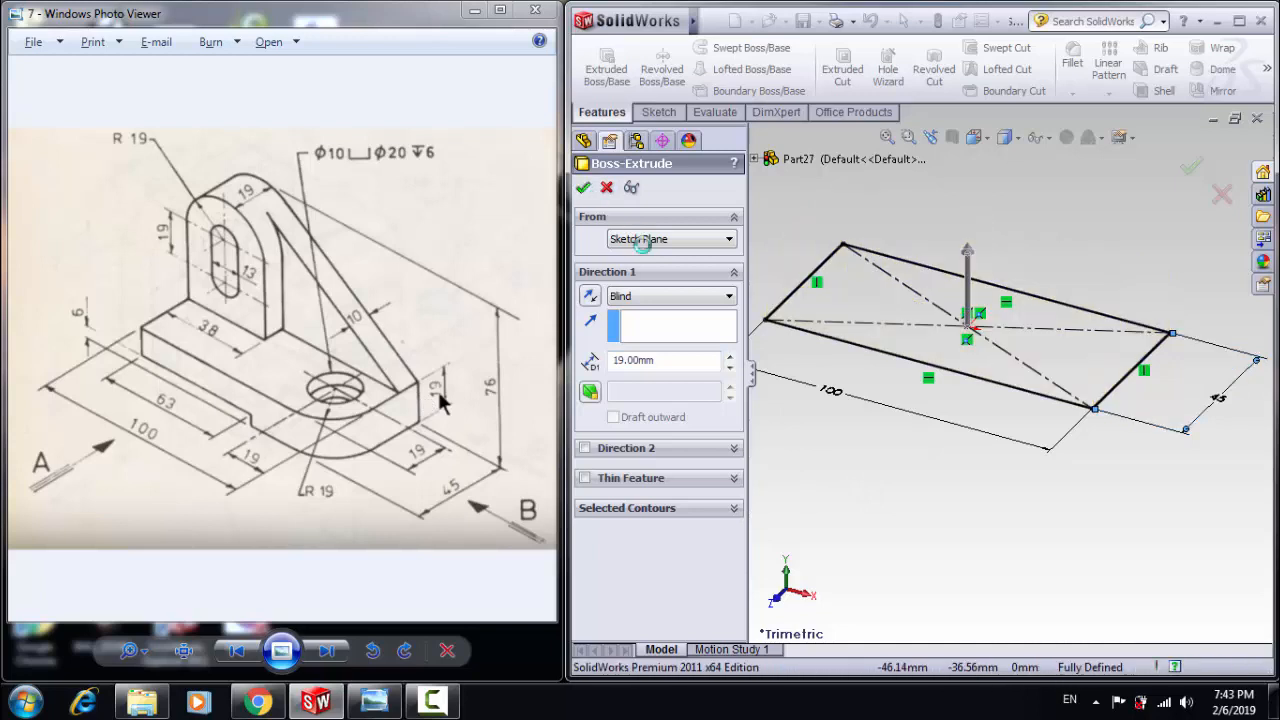
{"action": "left_click", "coordinate": [940, 449]}
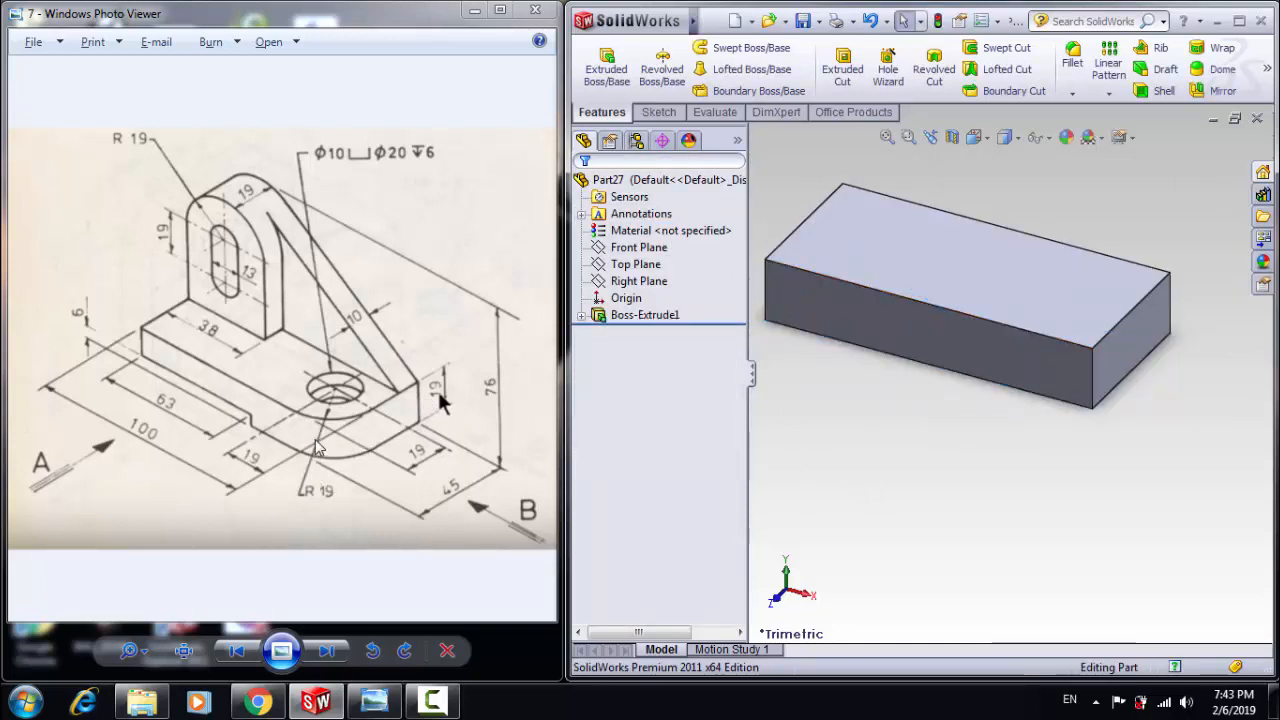
Fillet the base block's front-right vertical edge with a constant radius of 19 mm
{"action": "left_click", "coordinate": [1073, 62]}
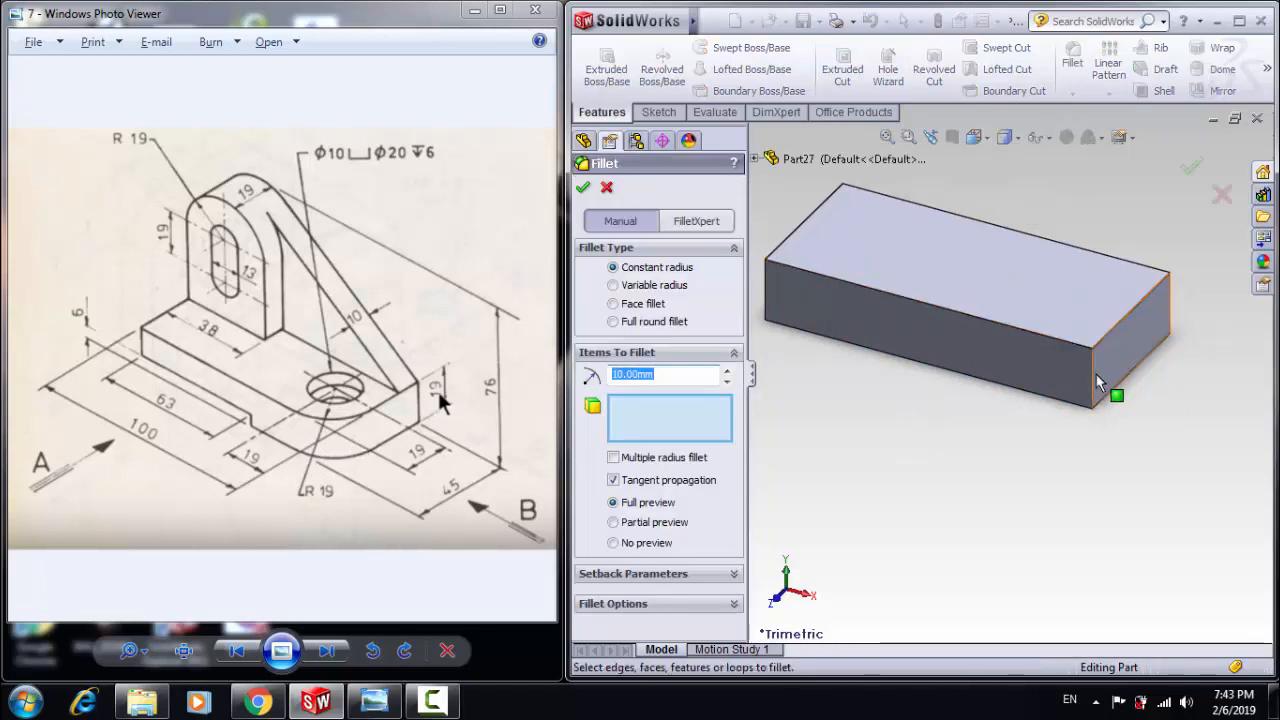
{"action": "left_click", "coordinate": [1095, 385]}
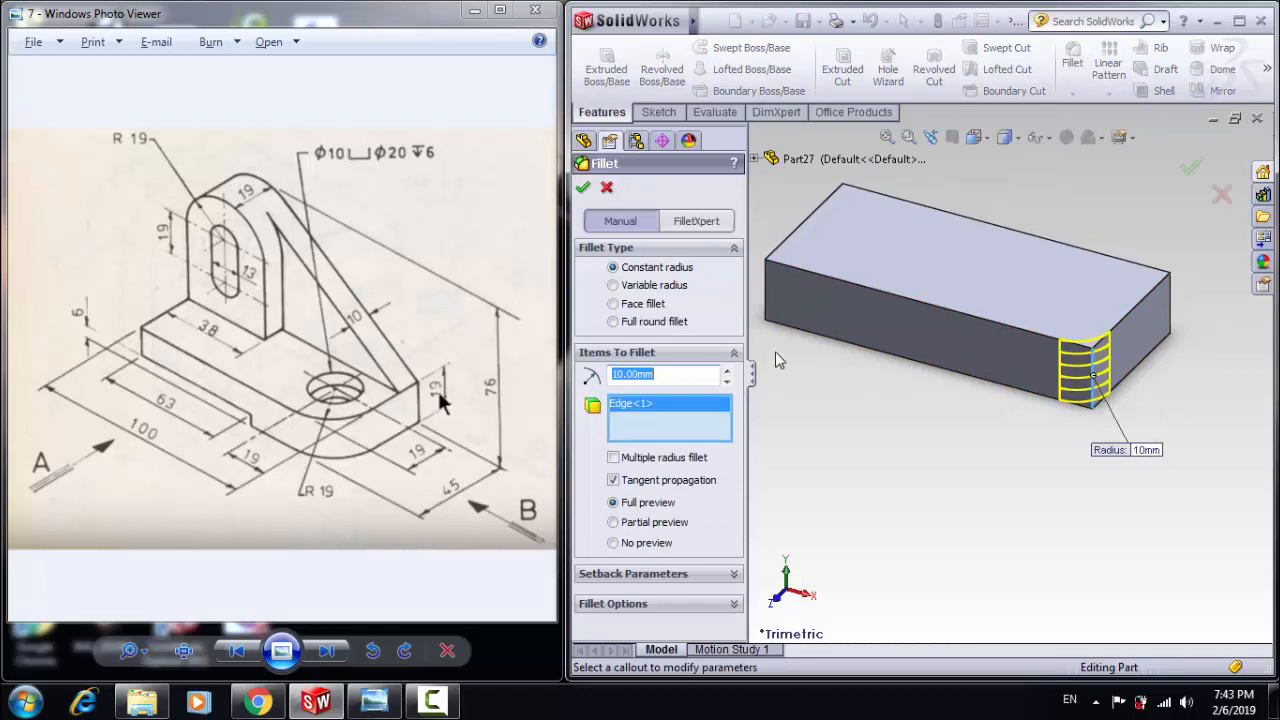
{"action": "type", "text": "19"}
{"action": "key", "text": "Return"}
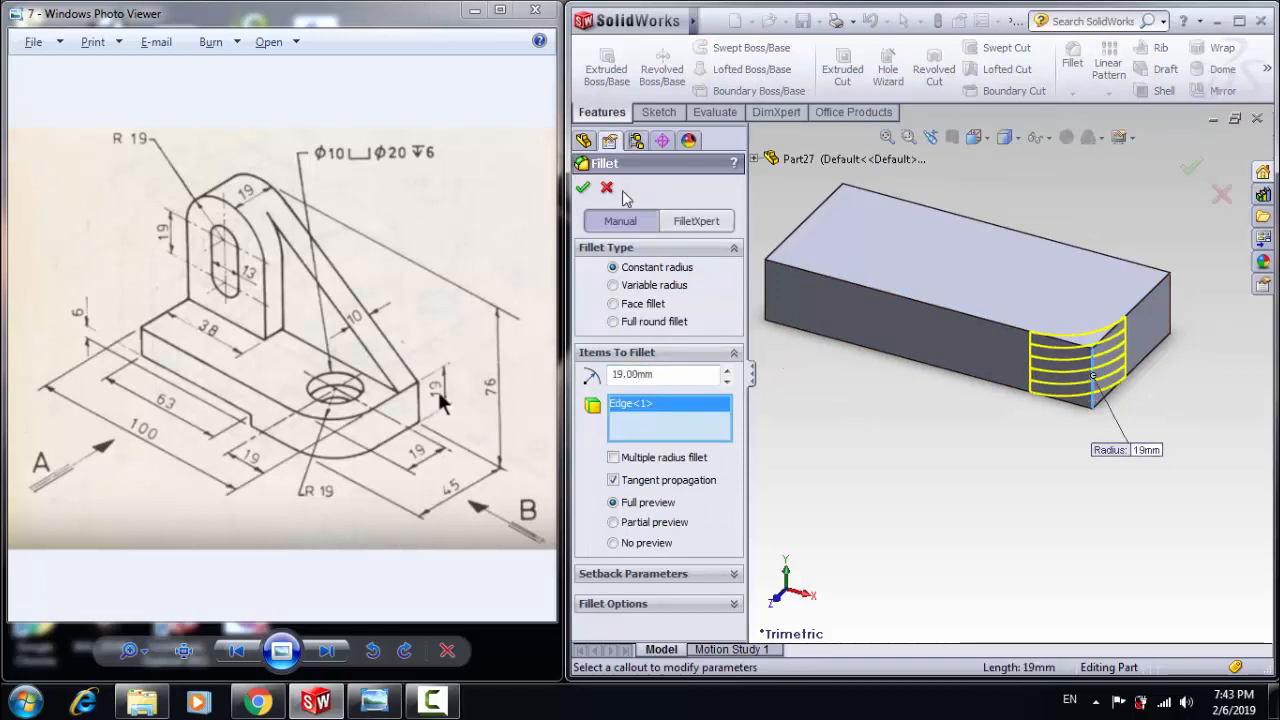
{"action": "left_click", "coordinate": [585, 191]}
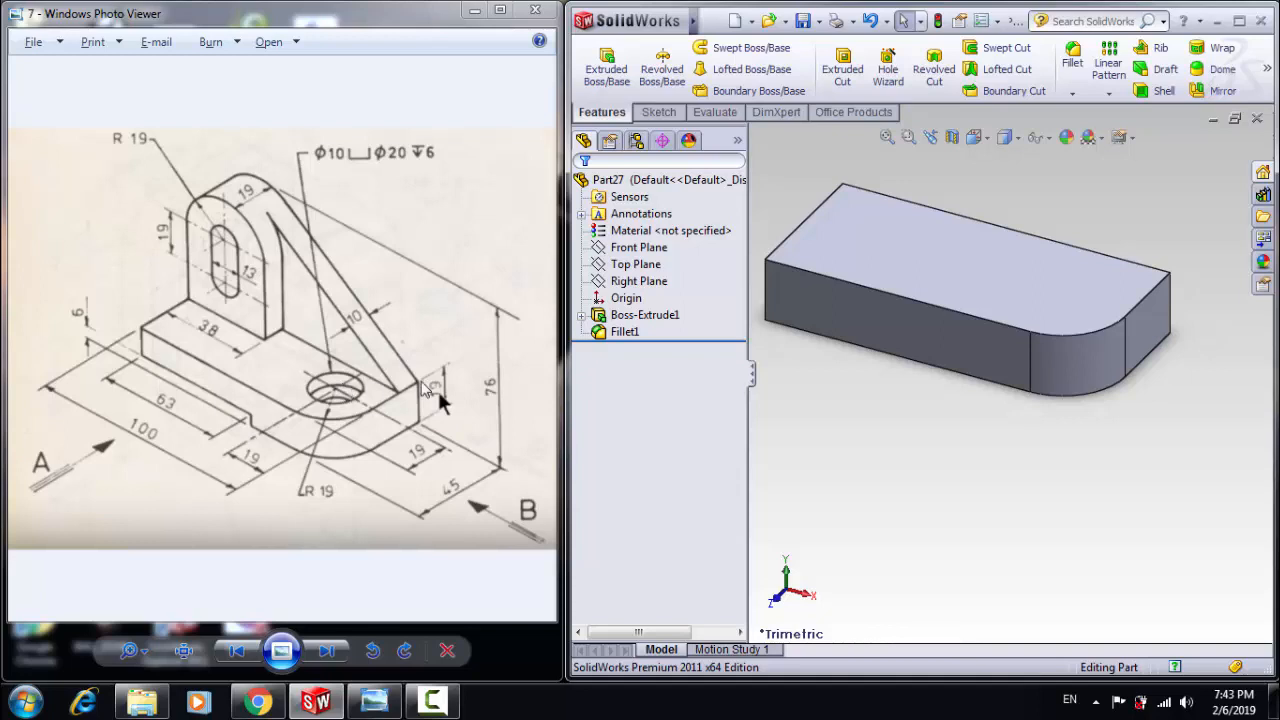
Sketch two concentric circles, about 33 mm and 16 mm in diameter, on the block's top face near the rounded corner
{"action": "left_click", "coordinate": [1011, 292]}
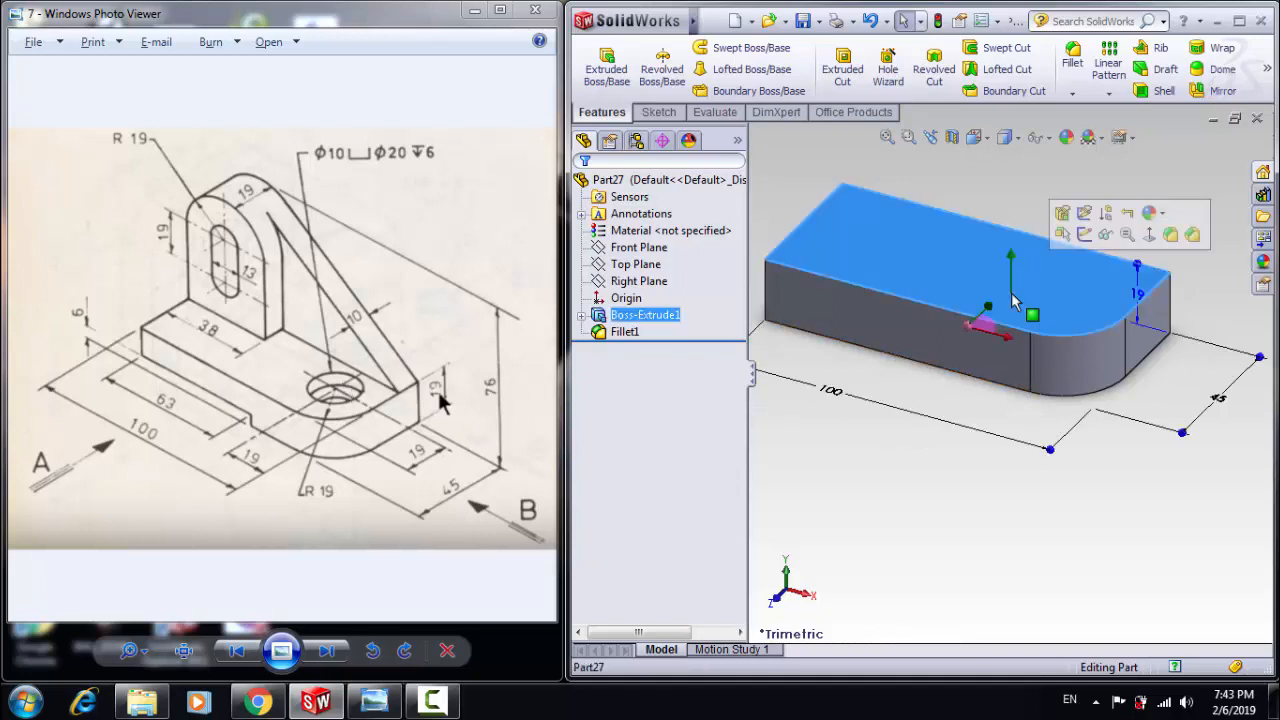
{"action": "left_click", "coordinate": [659, 113]}
{"action": "left_click", "coordinate": [598, 65]}
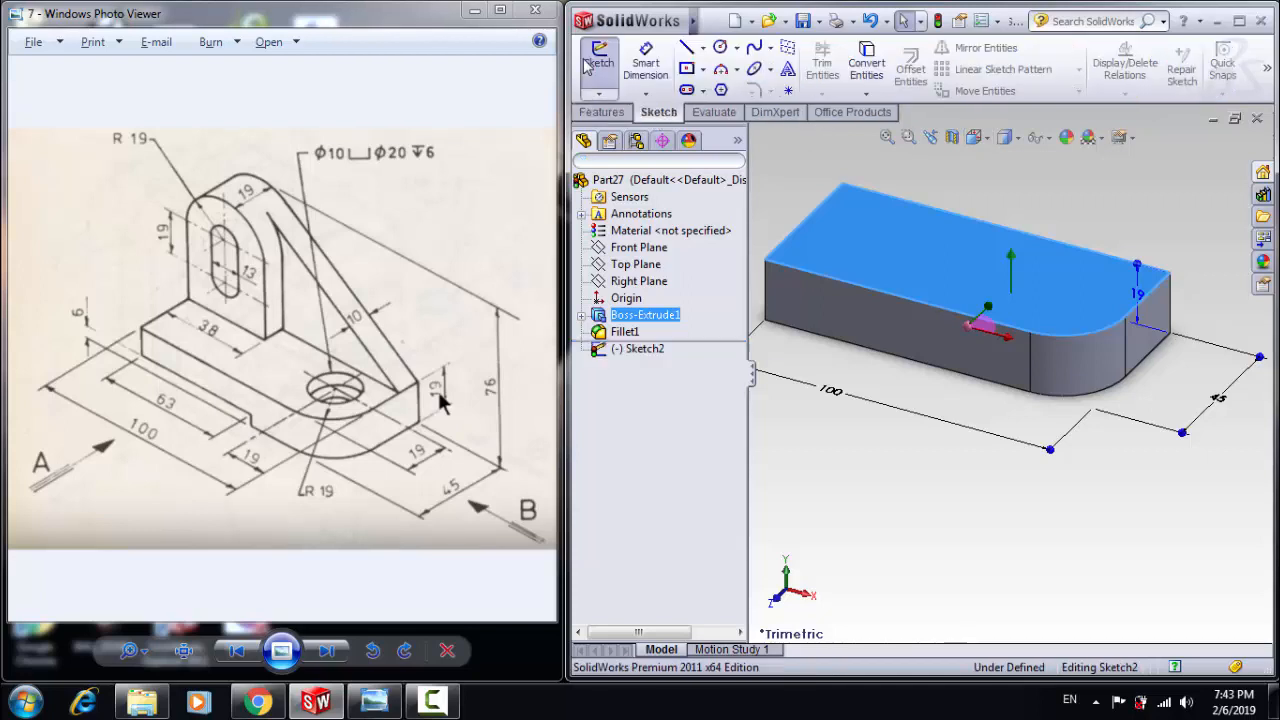
{"action": "left_click", "coordinate": [975, 137]}
{"action": "left_click", "coordinate": [1068, 209]}
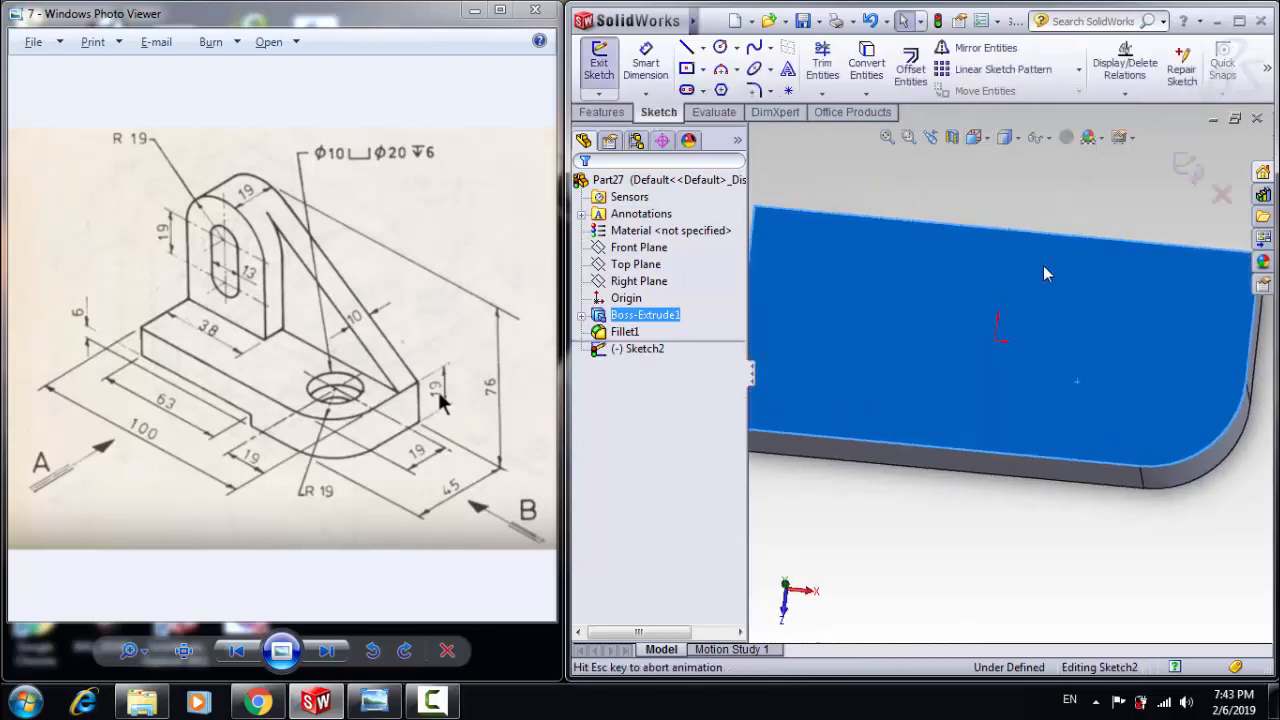
{"action": "left_click", "coordinate": [720, 47]}
{"action": "left_click", "coordinate": [1057, 370]}
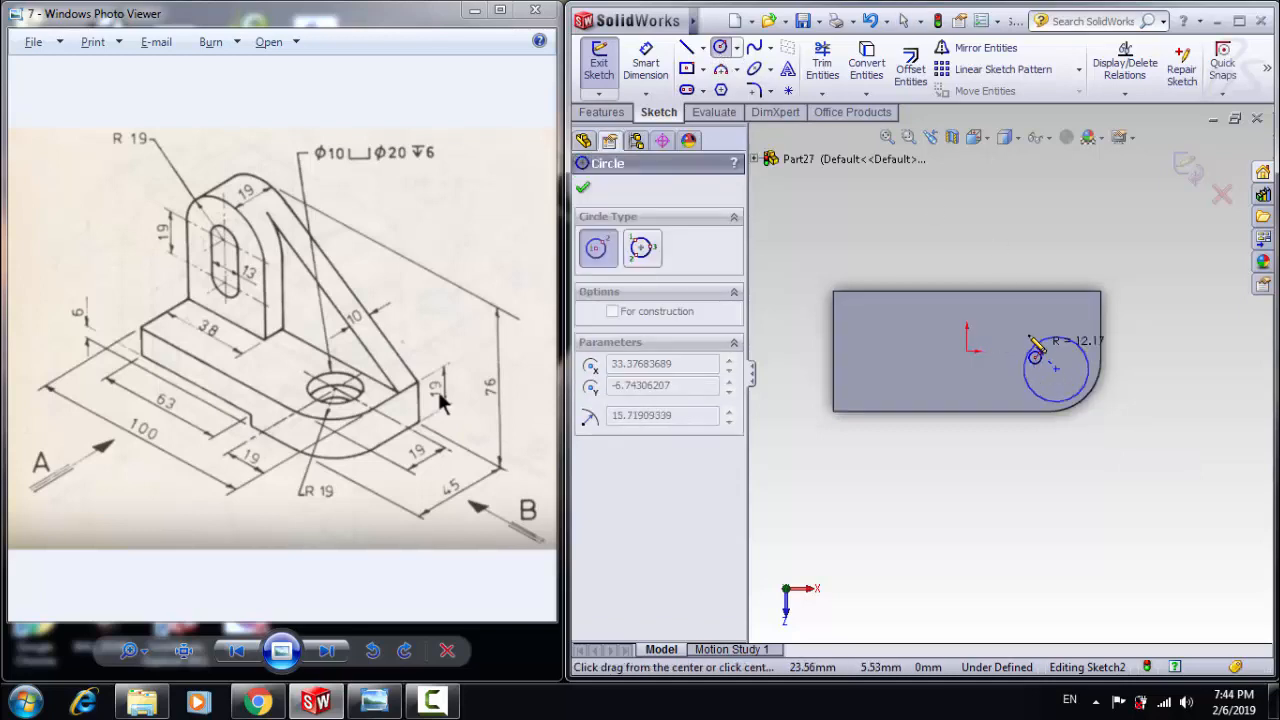
{"action": "left_click", "coordinate": [1026, 337]}
{"action": "left_click", "coordinate": [1057, 369]}
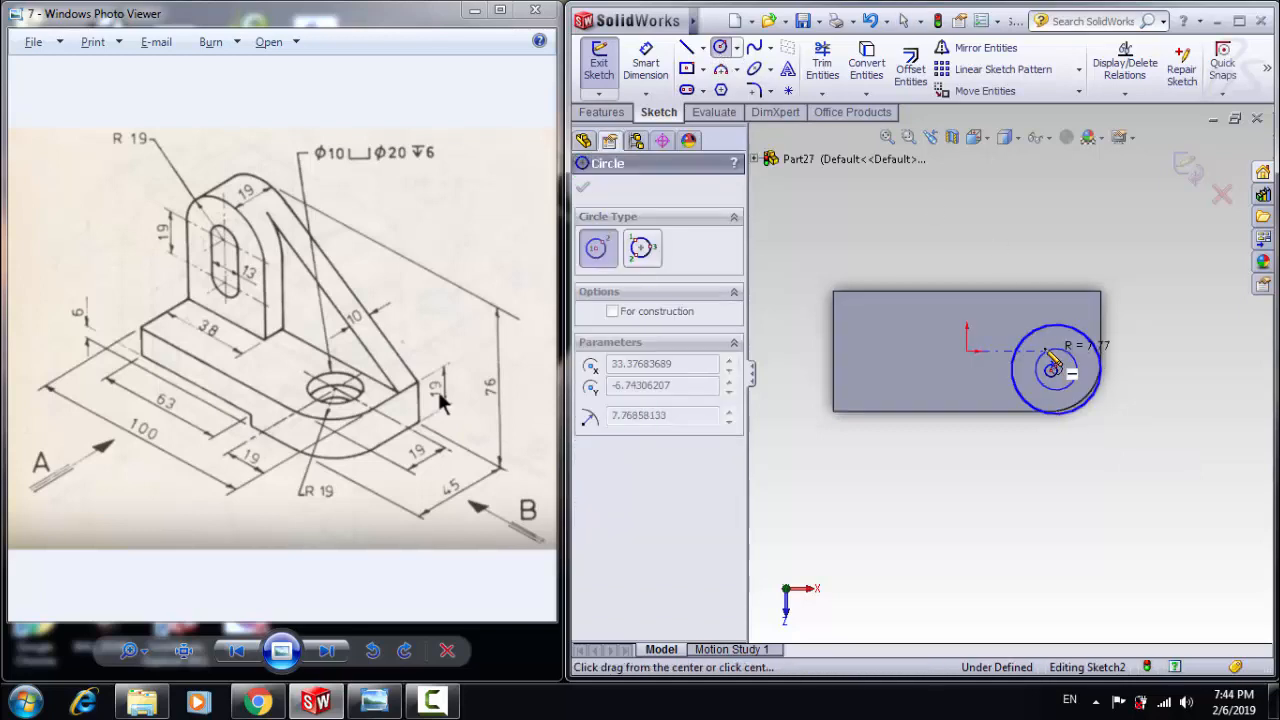
{"action": "left_click", "coordinate": [1047, 351]}
Set the inner circle's diameter to 10 mm and the outer circle's diameter to 20 mm
{"action": "left_click", "coordinate": [646, 64]}
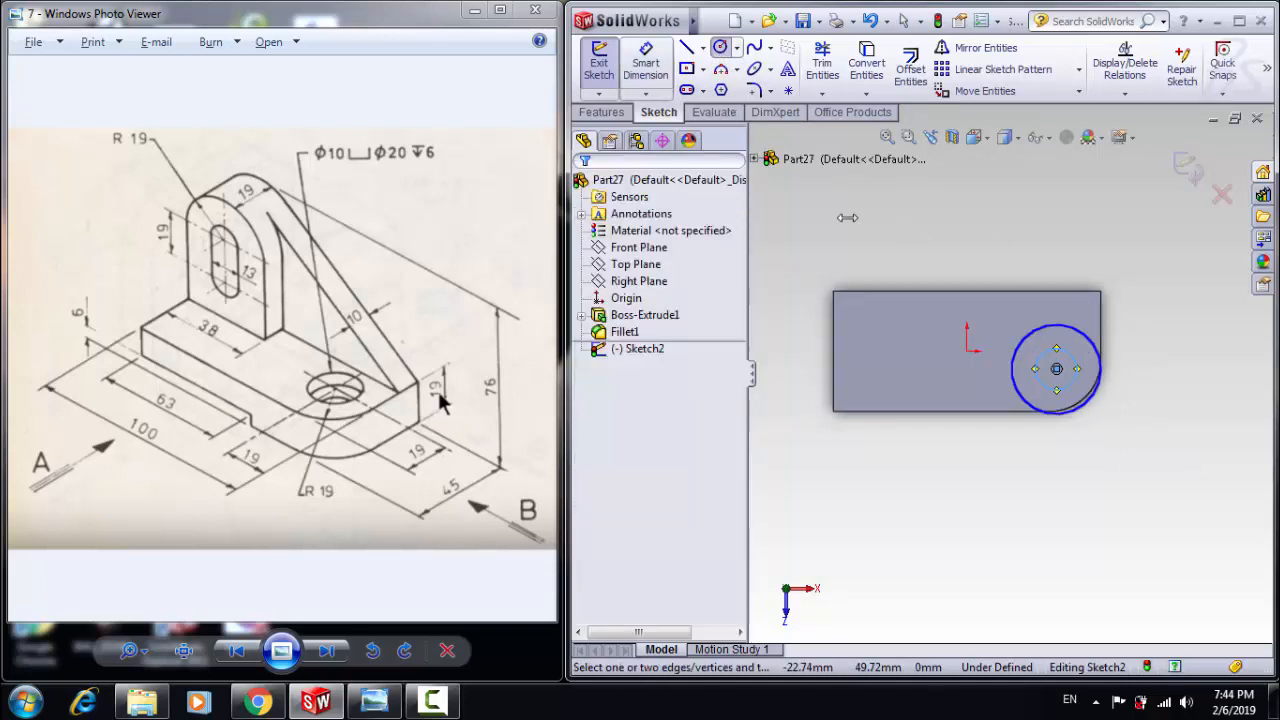
{"action": "left_click", "coordinate": [1048, 386]}
{"action": "left_click", "coordinate": [995, 484]}
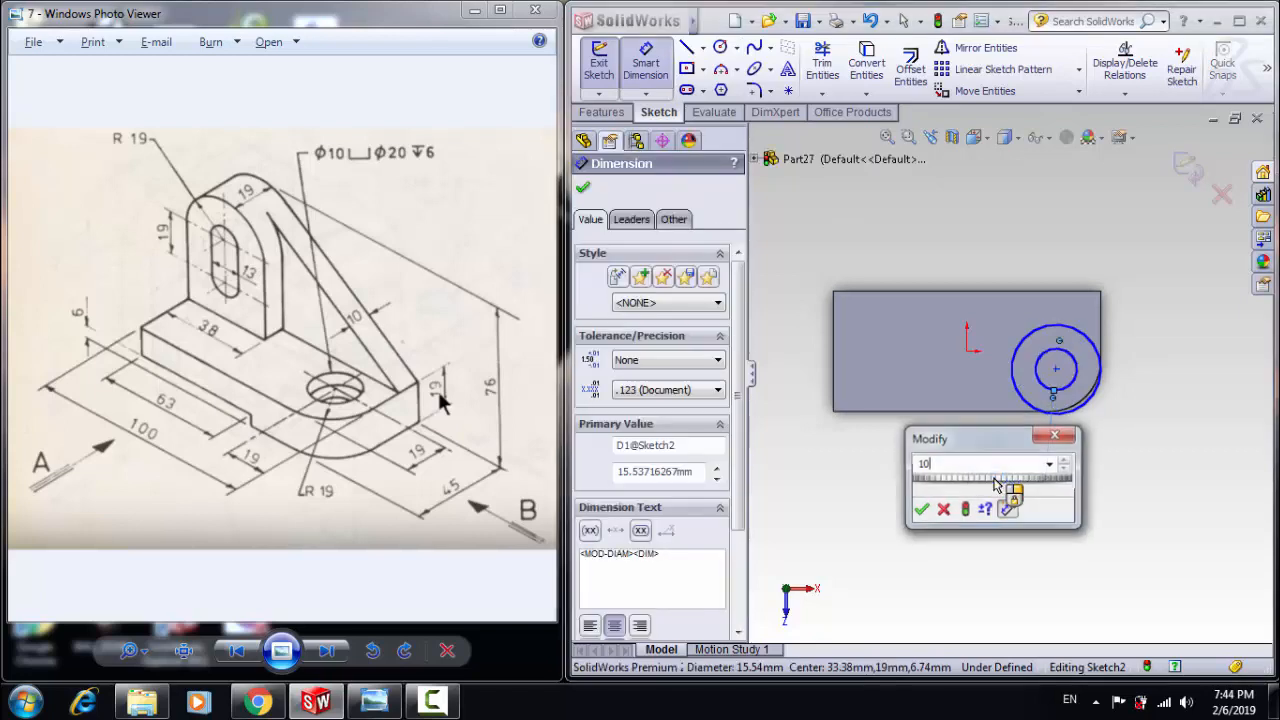
{"action": "type", "text": "10"}
{"action": "key", "text": "Return"}
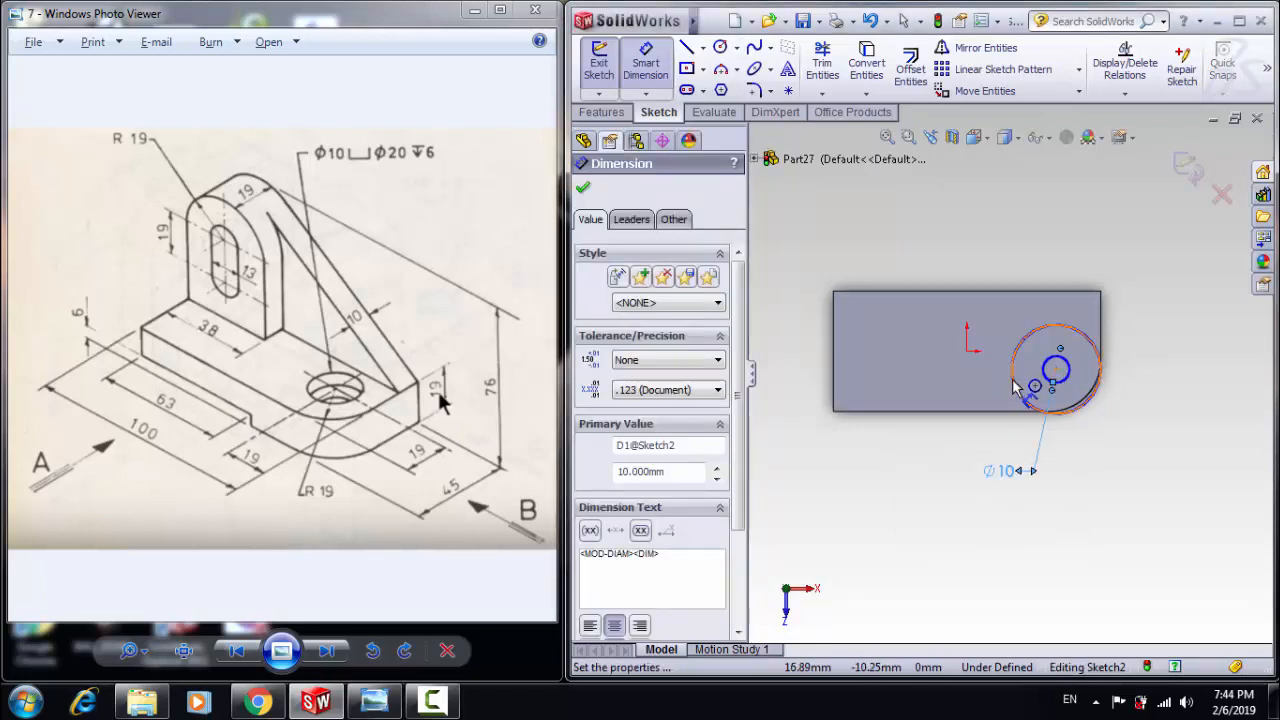
{"action": "left_click", "coordinate": [1014, 390]}
{"action": "left_click", "coordinate": [986, 443]}
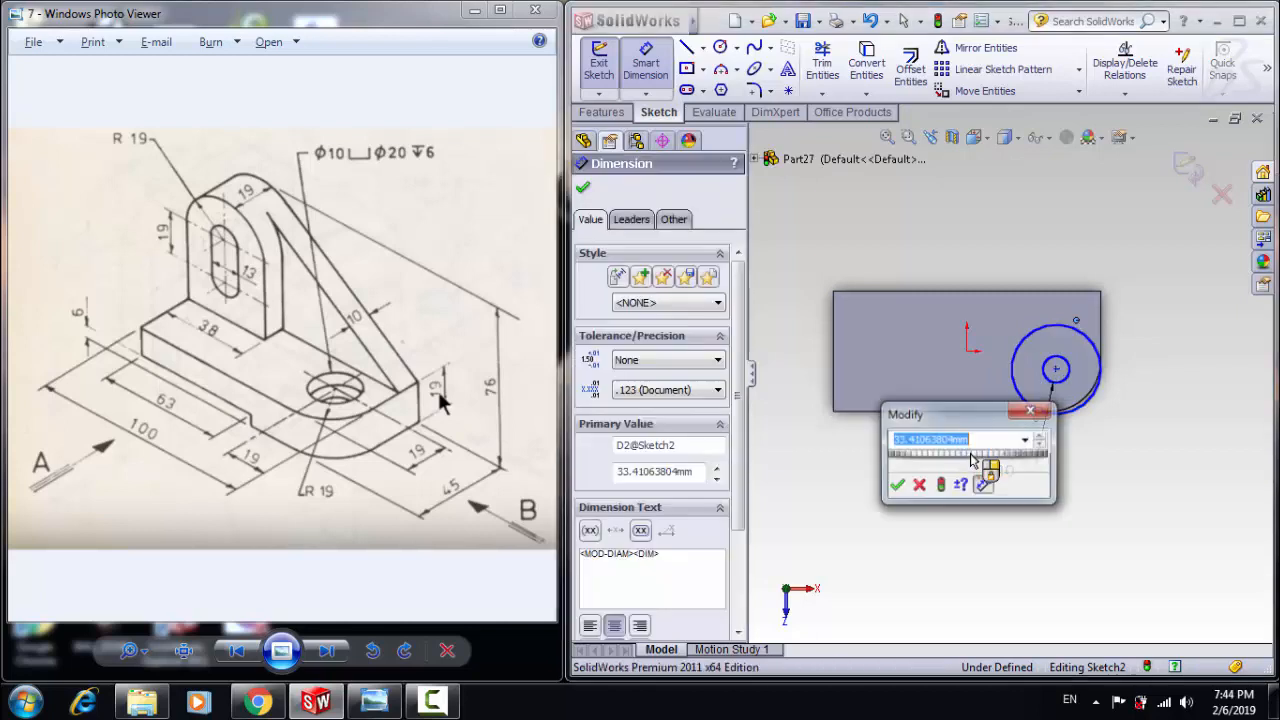
{"action": "type", "text": "20"}
{"action": "key", "text": "Return"}
Dimension the circles' center 19 mm from the block's short straight edge beside the rounded corner
{"action": "scroll", "coordinate": [1050, 395], "scroll_direction": "down", "scroll_amount": 4}
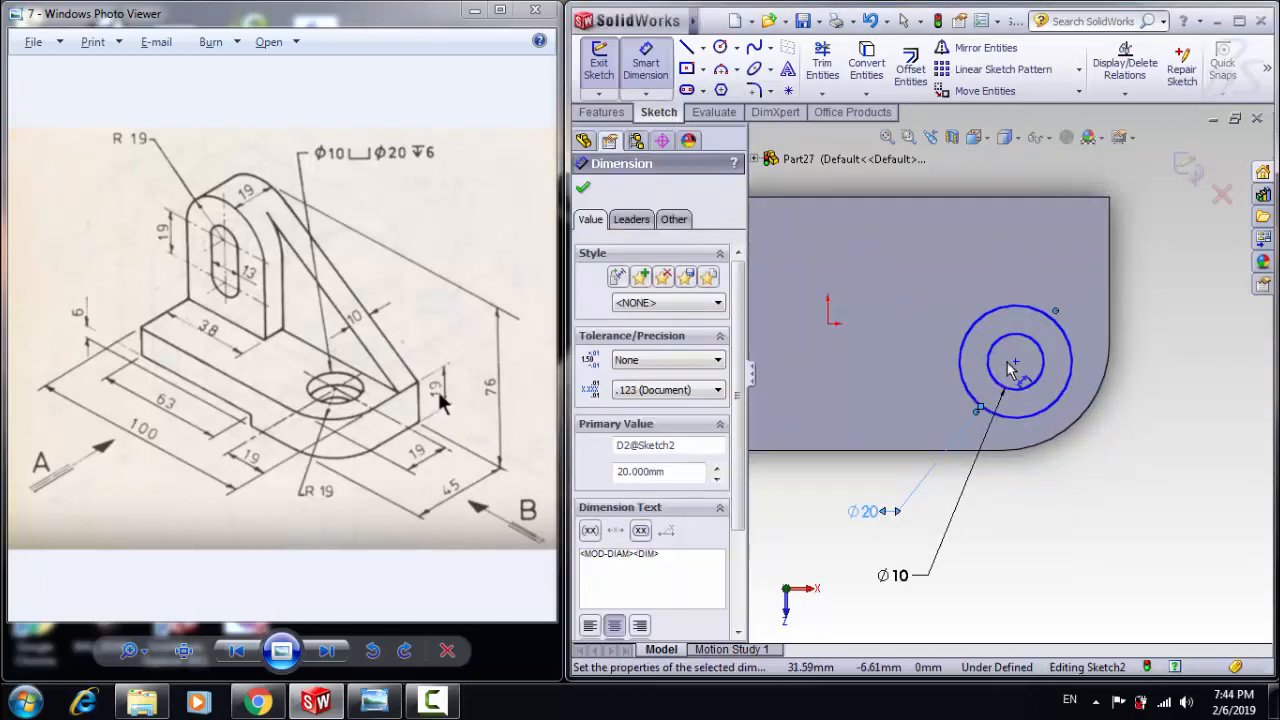
{"action": "left_click", "coordinate": [1015, 363]}
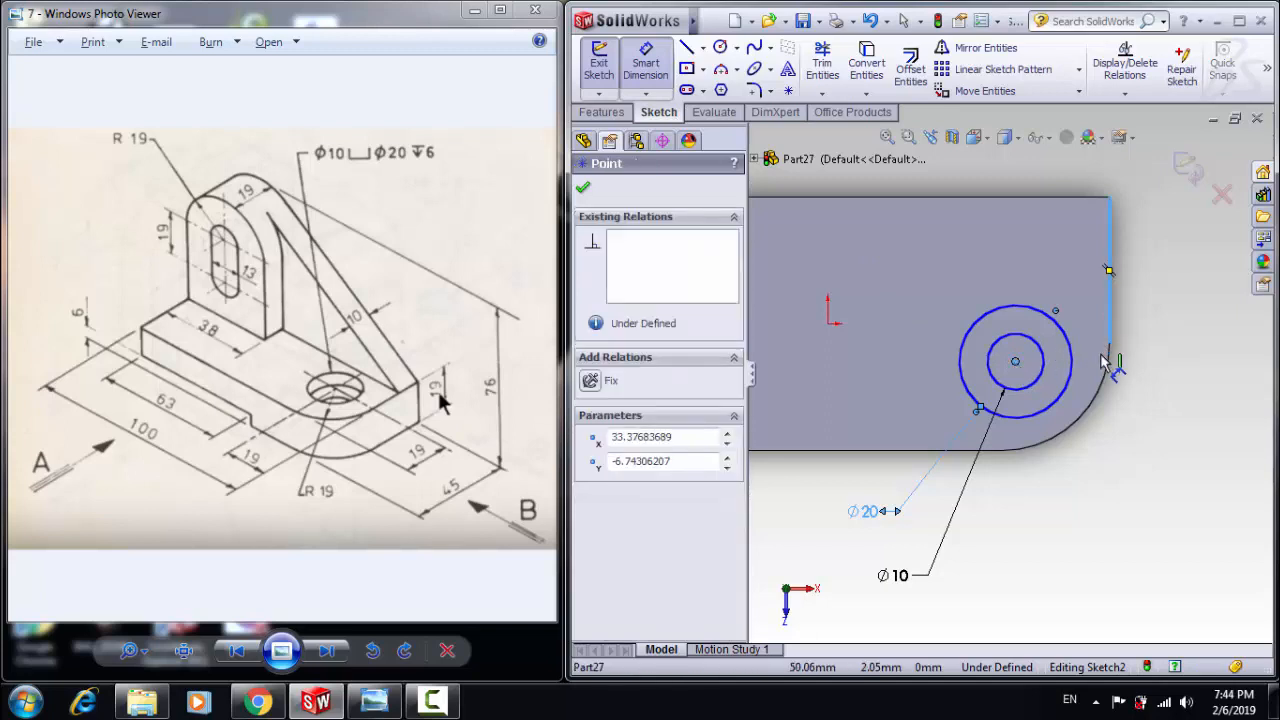
{"action": "left_click", "coordinate": [1108, 330]}
{"action": "left_click", "coordinate": [1100, 522]}
{"action": "type", "text": "19"}
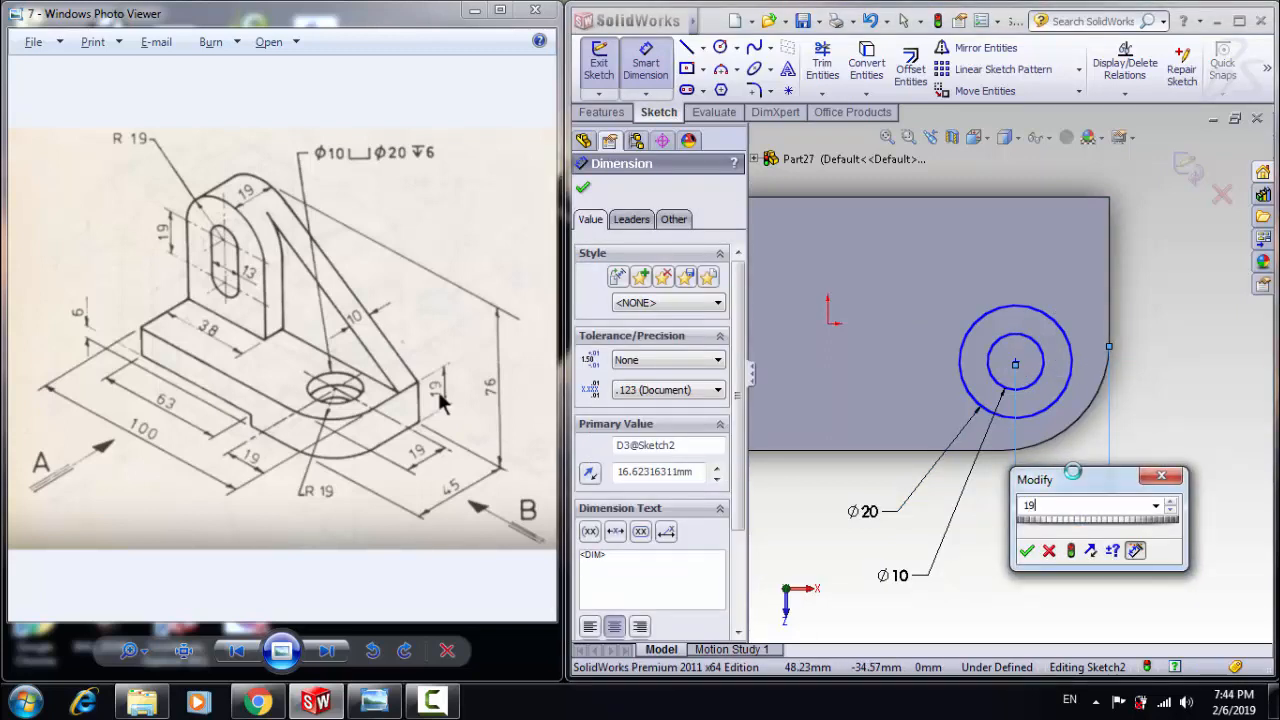
{"action": "key", "text": "Return"}
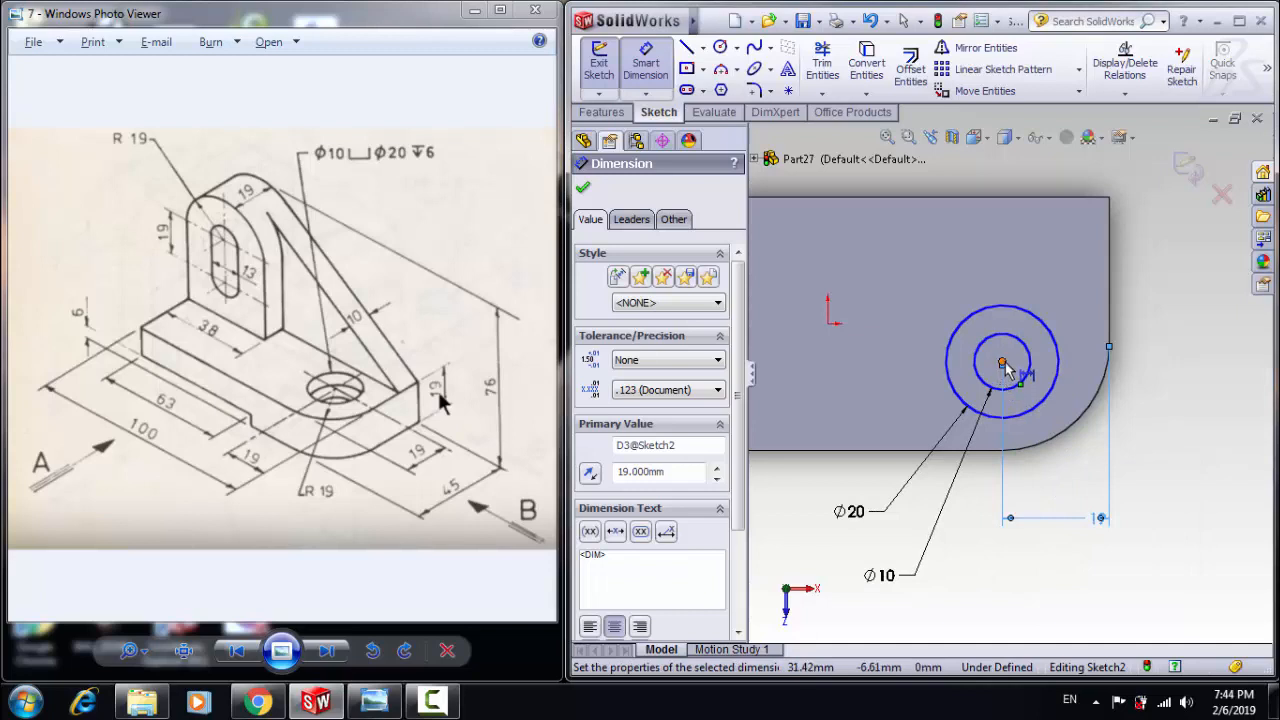
Dimension the circles' center 19 mm from the block's long front edge and finish dimensioning
{"action": "left_click", "coordinate": [1003, 363]}
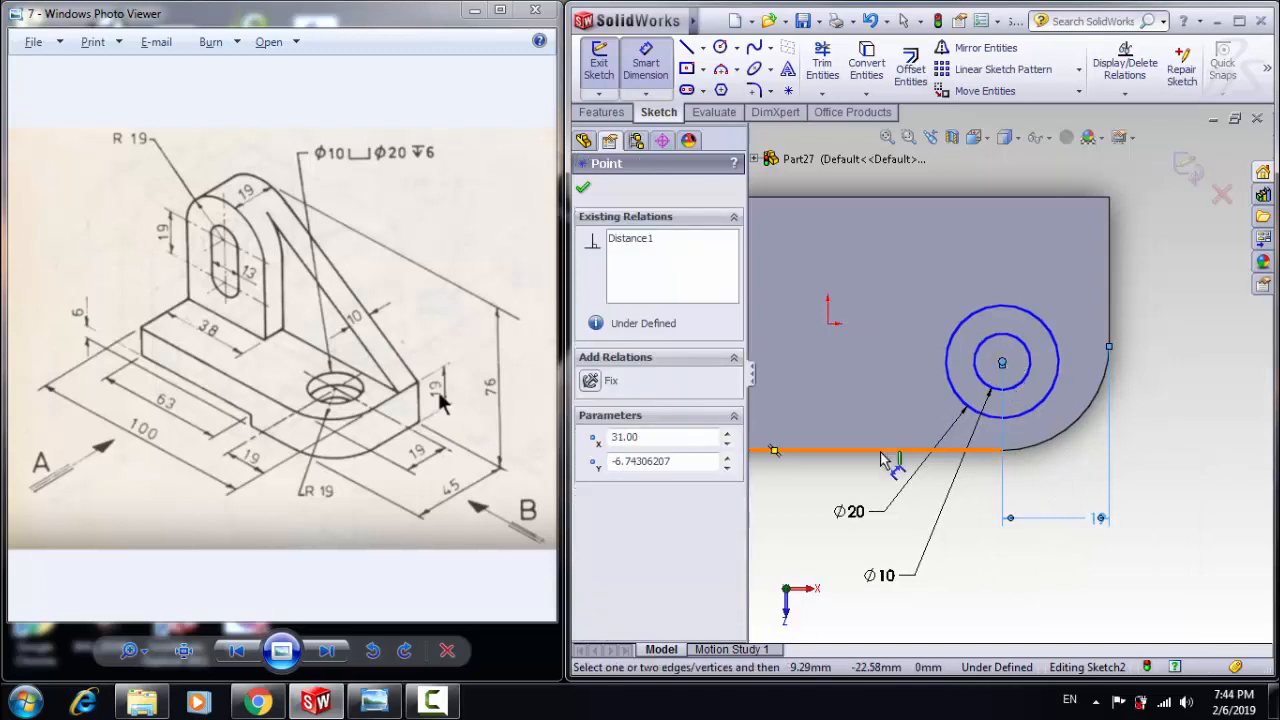
{"action": "left_click", "coordinate": [886, 450]}
{"action": "left_click", "coordinate": [1160, 425]}
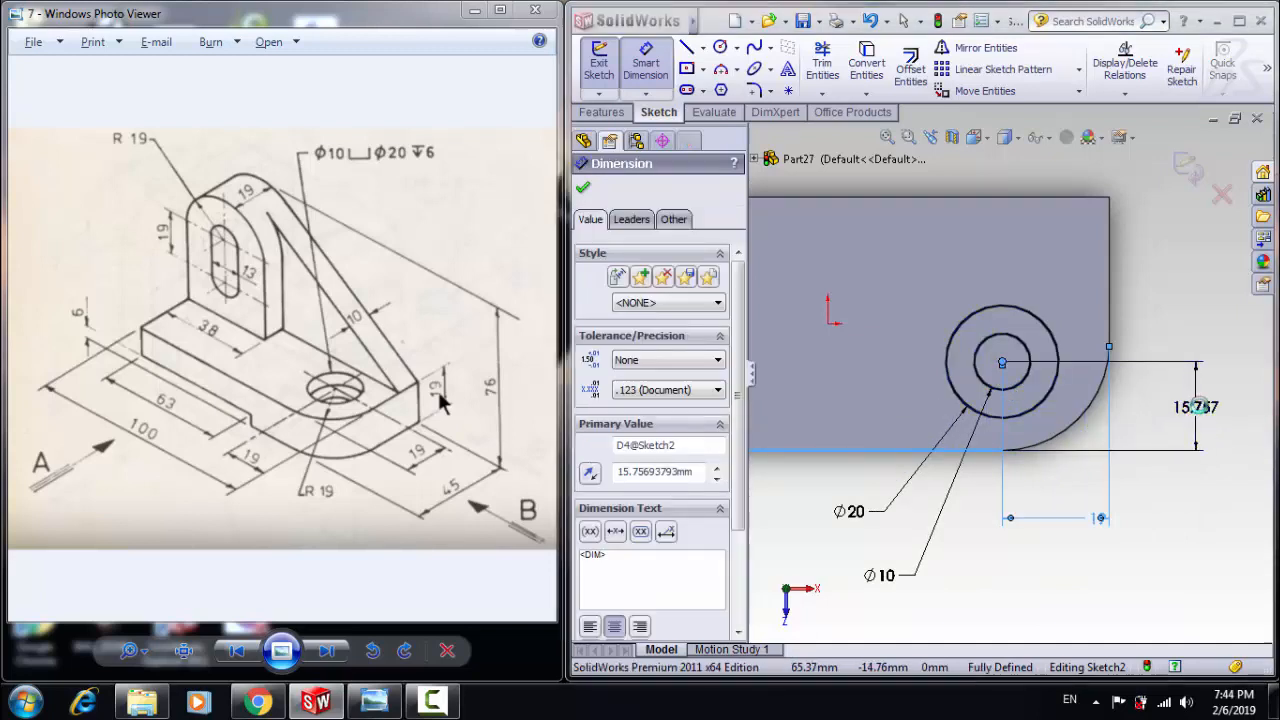
{"action": "type", "text": "19"}
{"action": "key", "text": "Return"}
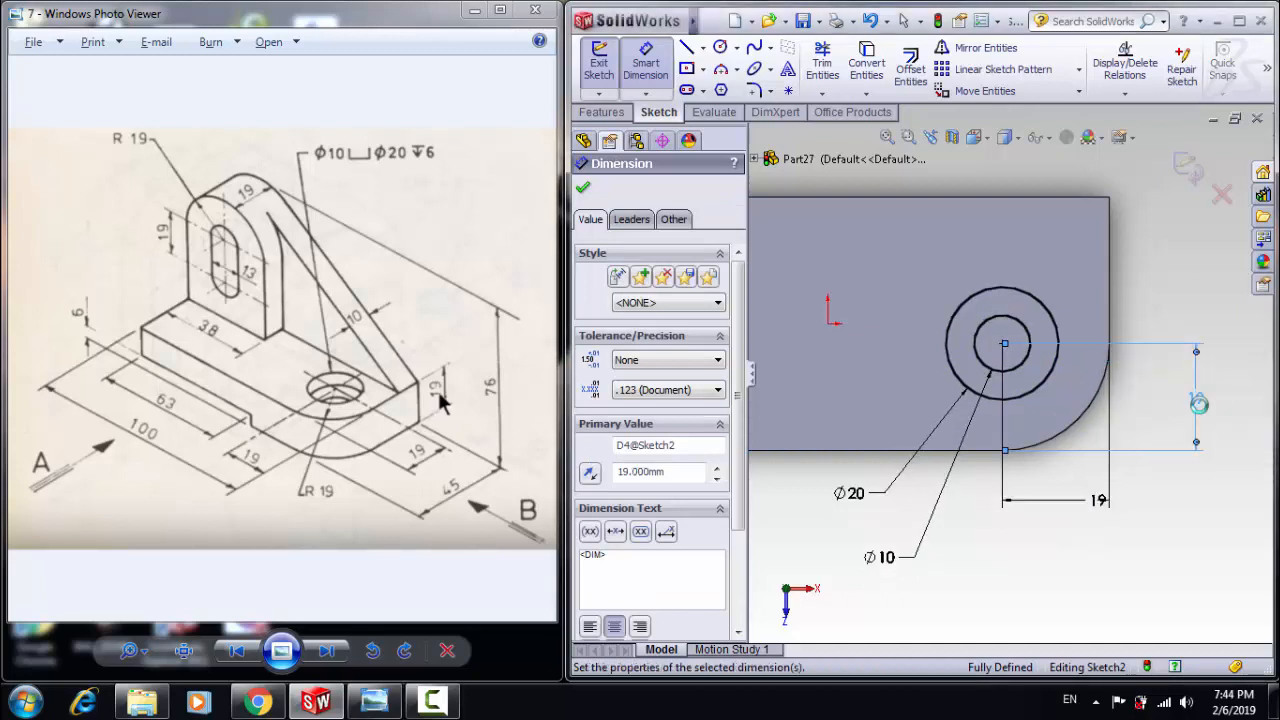
{"action": "key", "text": "z"}
{"action": "scroll", "coordinate": [1141, 435], "scroll_direction": "up", "scroll_amount": 1}
{"action": "scroll", "coordinate": [1125, 430], "scroll_direction": "down", "scroll_amount": 1}
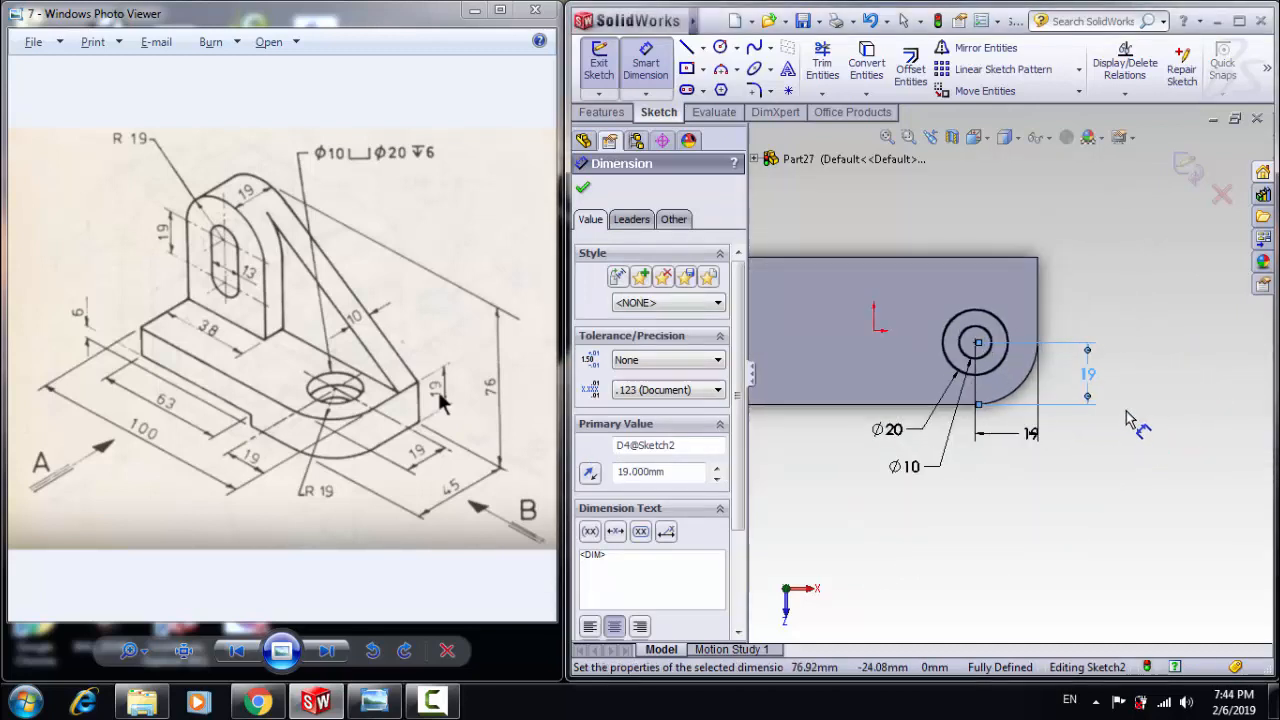
{"action": "left_click", "coordinate": [584, 192]}
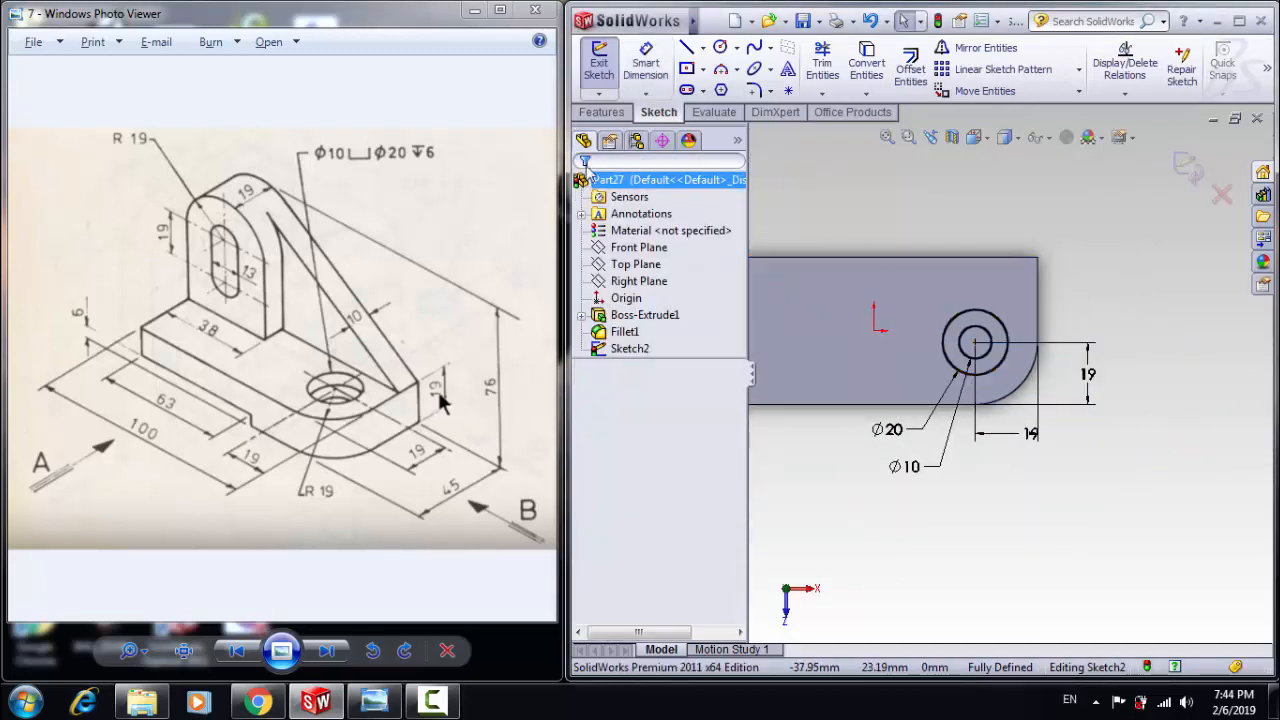
Cut the full 20 mm circle area, including its center, 6 mm blind into the block's top face
{"action": "left_click", "coordinate": [602, 112]}
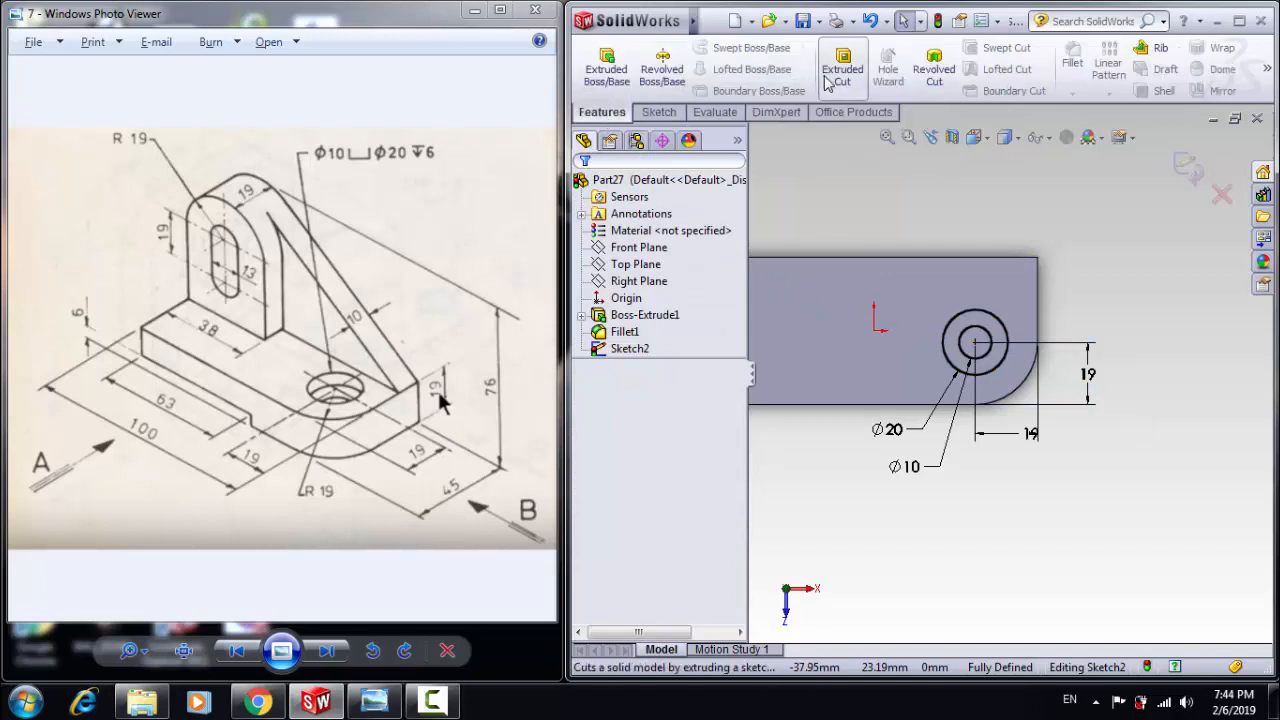
{"action": "left_click", "coordinate": [842, 70]}
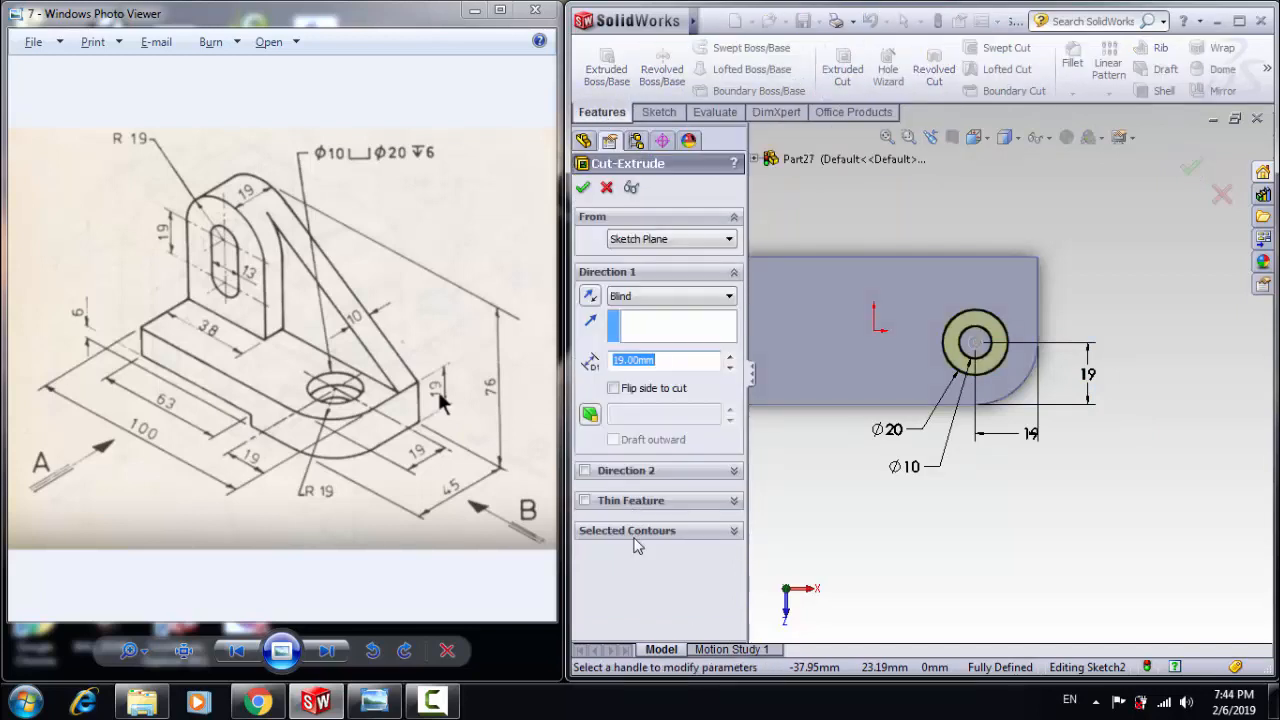
{"action": "left_click", "coordinate": [684, 532]}
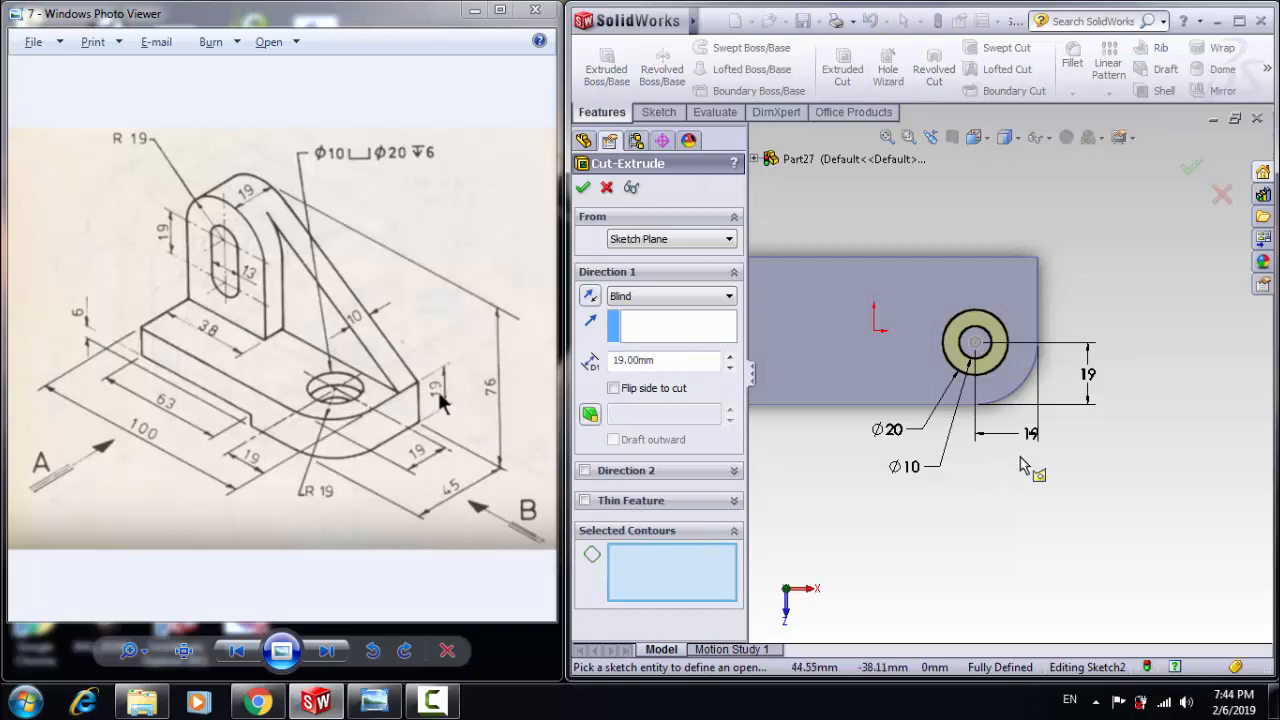
{"action": "scroll", "coordinate": [990, 432], "scroll_direction": "down", "scroll_amount": 1}
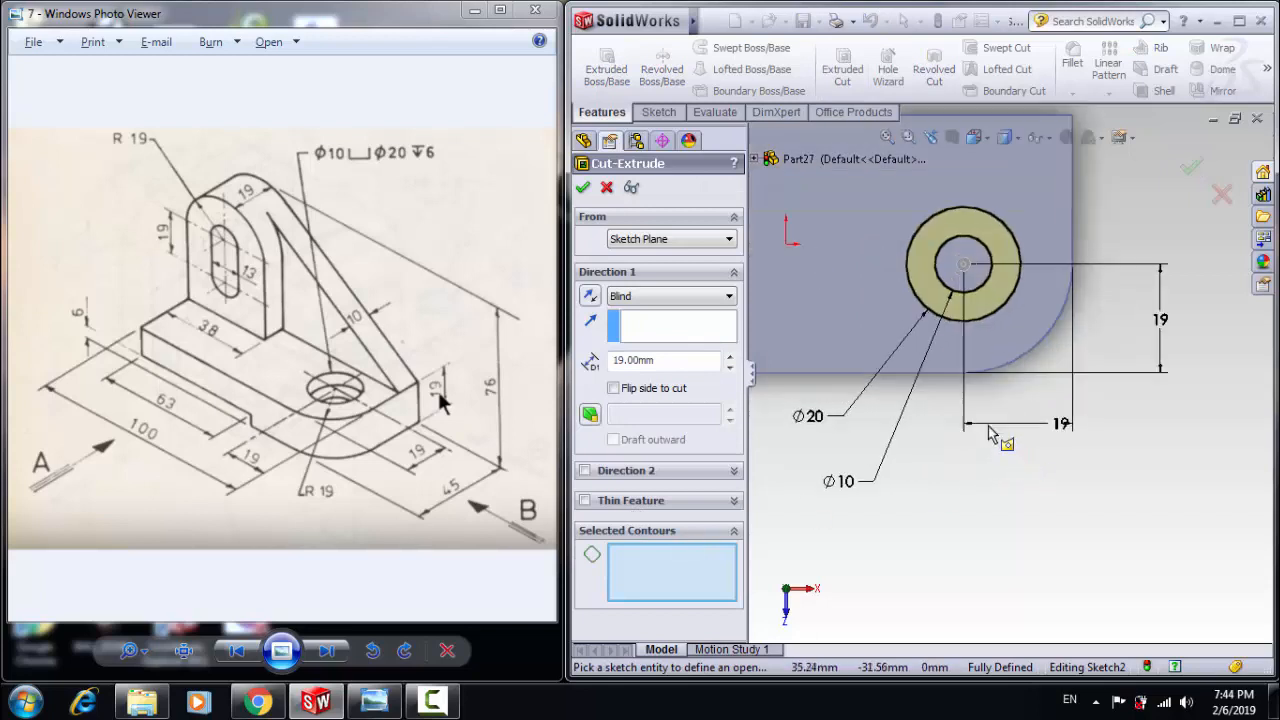
{"action": "left_click", "coordinate": [992, 320]}
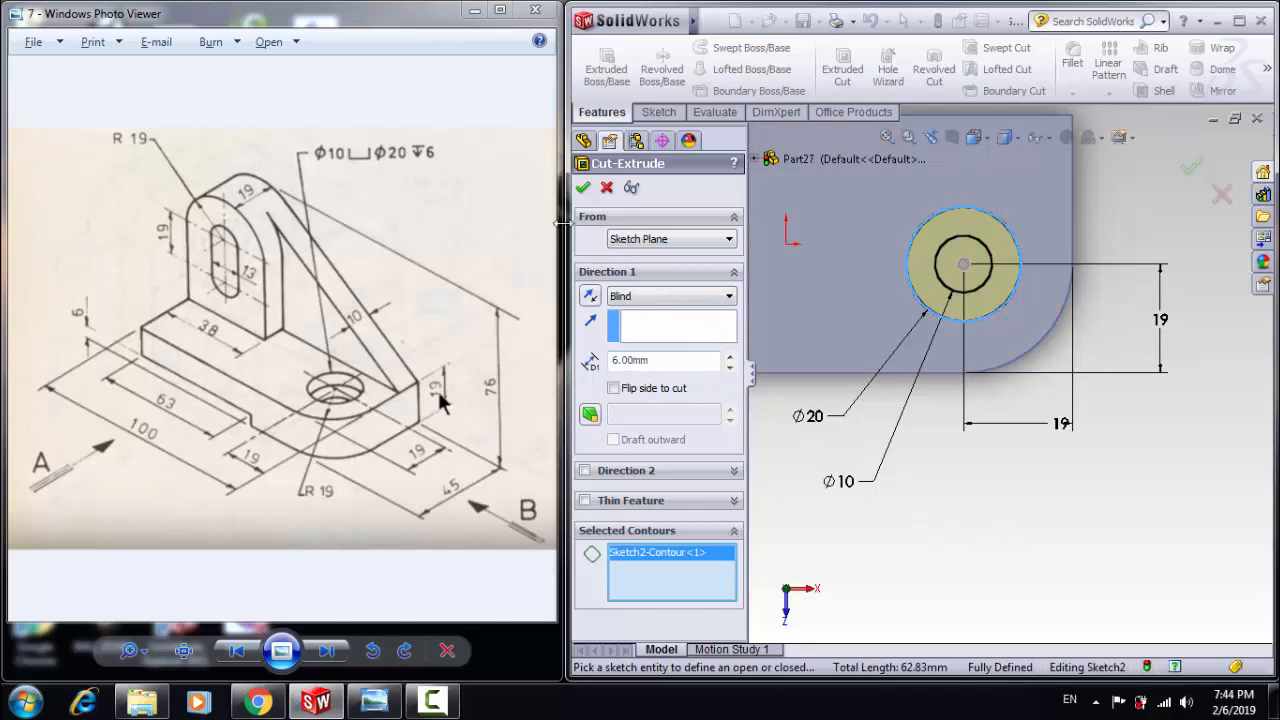
{"action": "left_click", "coordinate": [583, 189]}
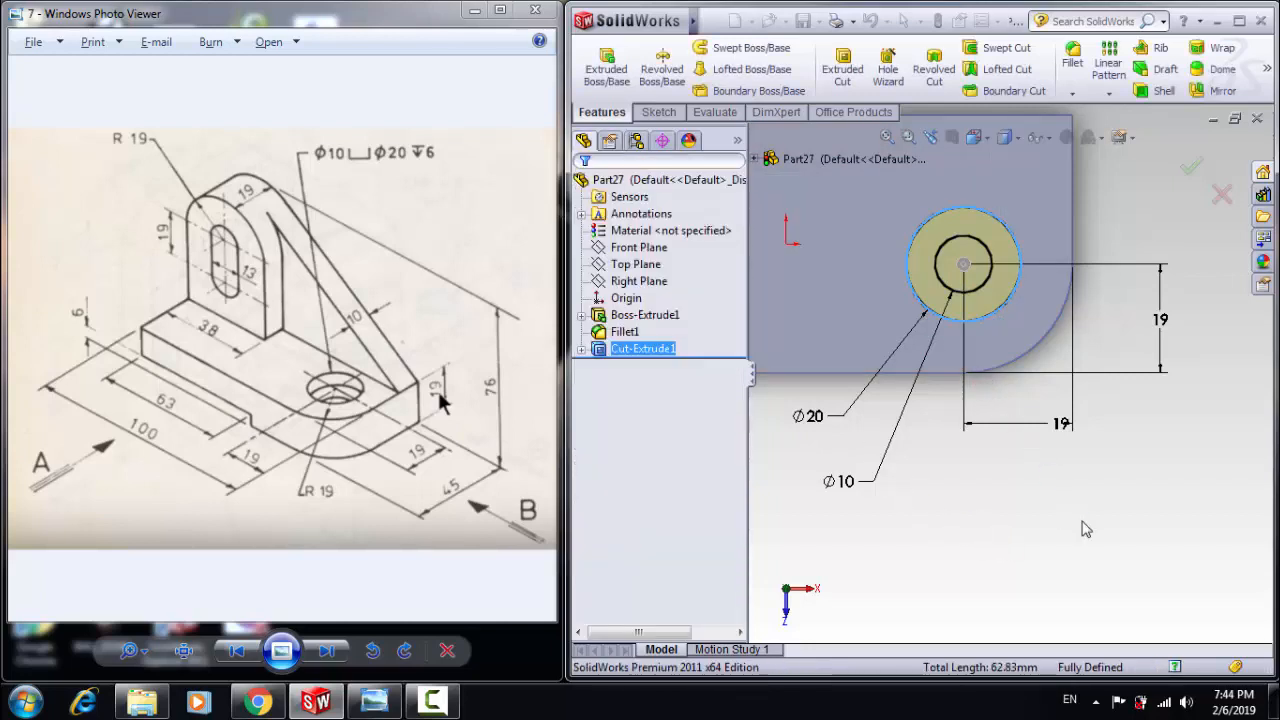
Reuse the concentric-circle sketch to cut only the 10 mm inner circle Through All the block
{"action": "middle_click_drag", "start_coordinate": [1059, 478], "coordinate": [1053, 427]}
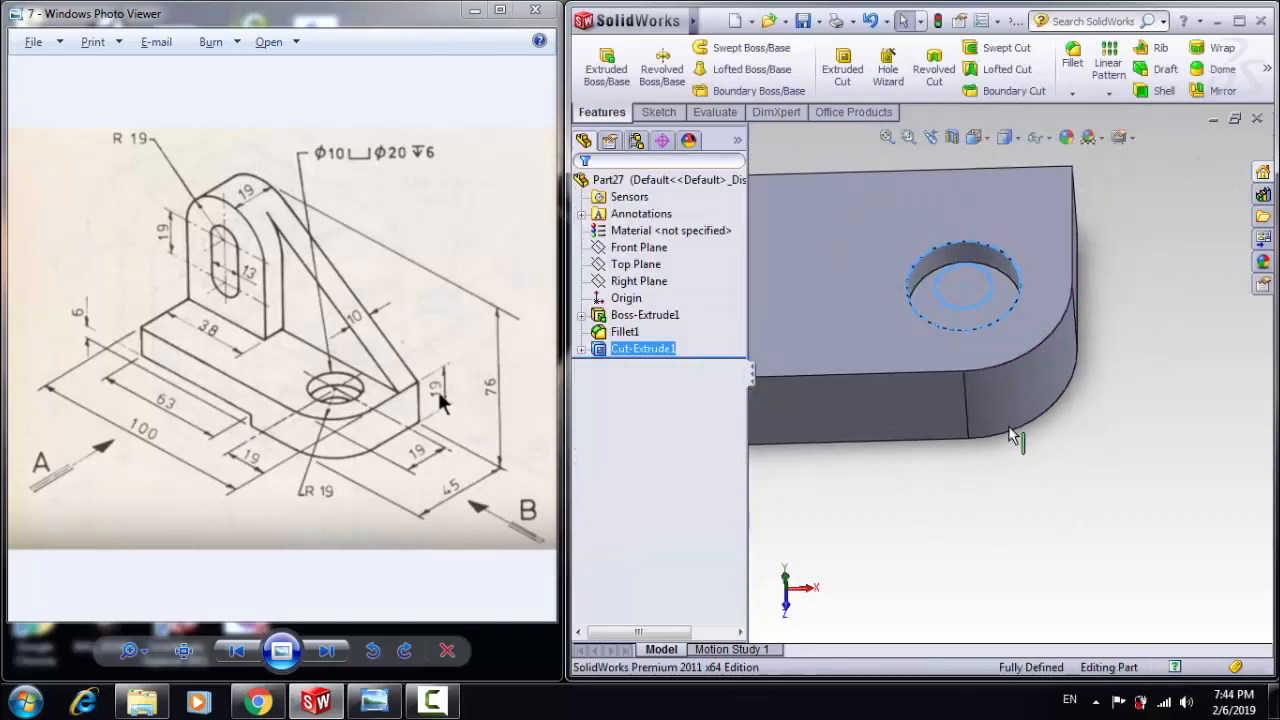
{"action": "left_click", "coordinate": [582, 349]}
{"action": "left_click", "coordinate": [622, 366]}
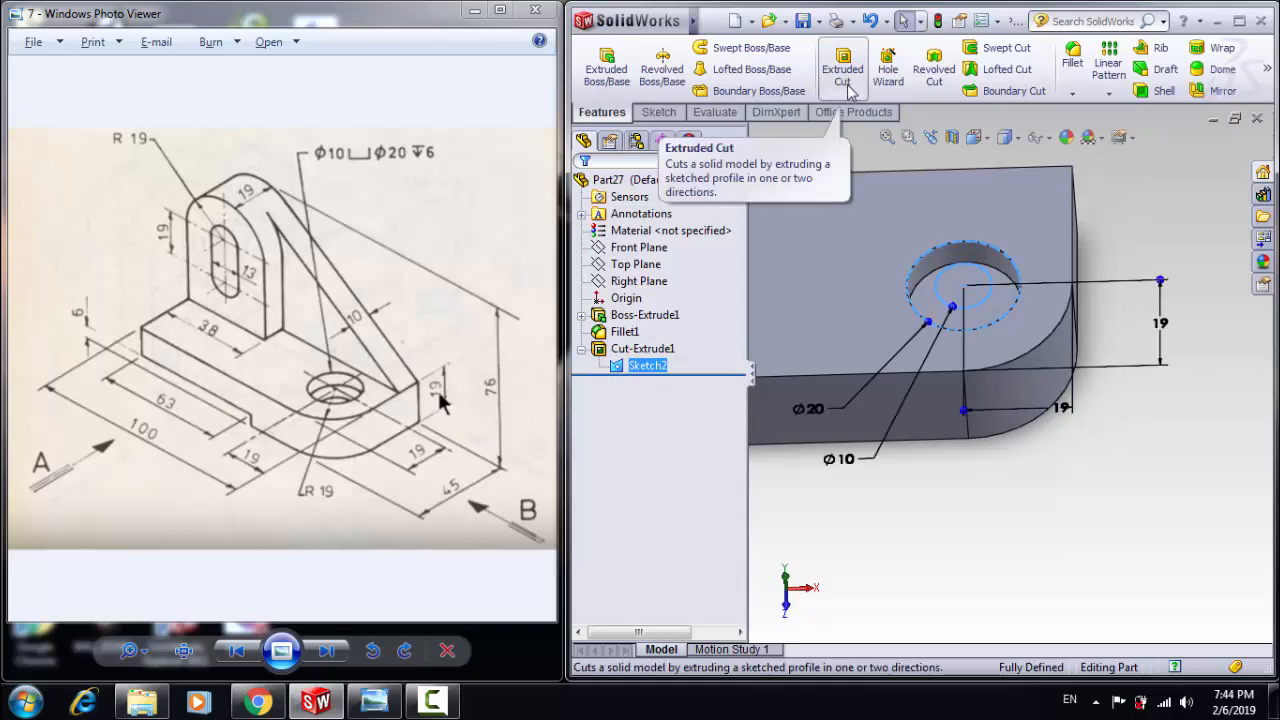
{"action": "left_click", "coordinate": [844, 75]}
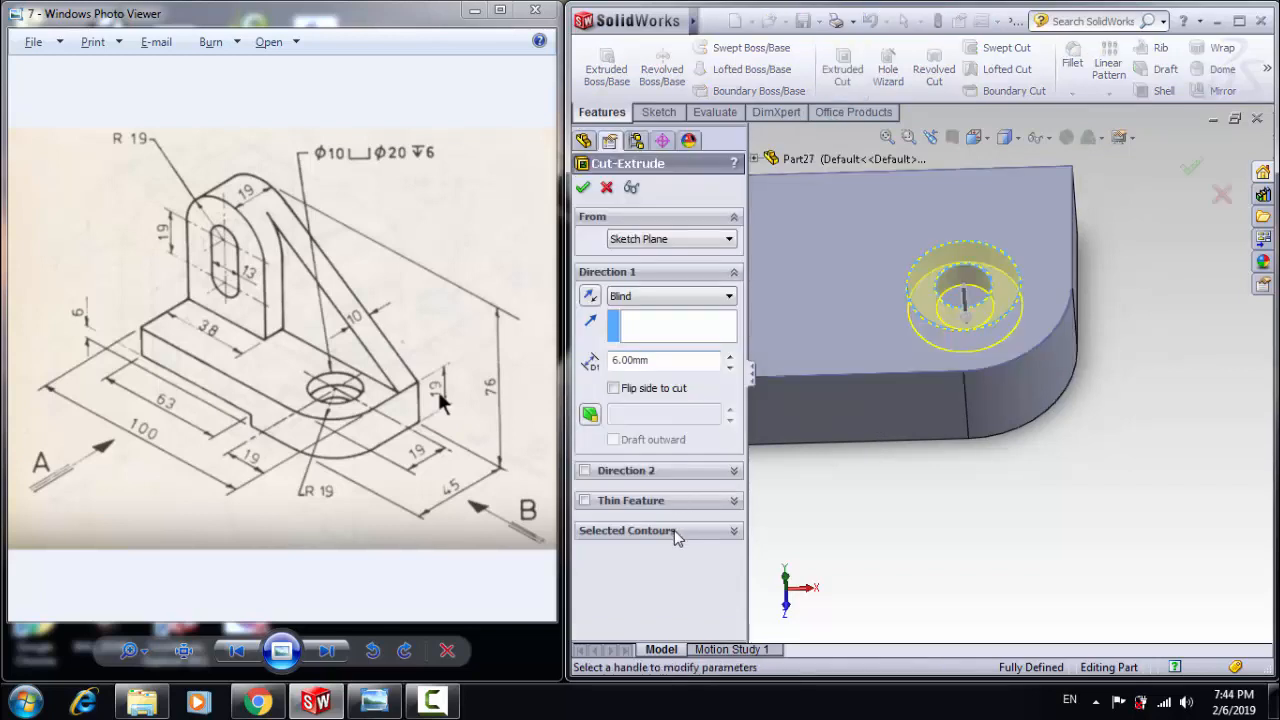
{"action": "left_click", "coordinate": [674, 530]}
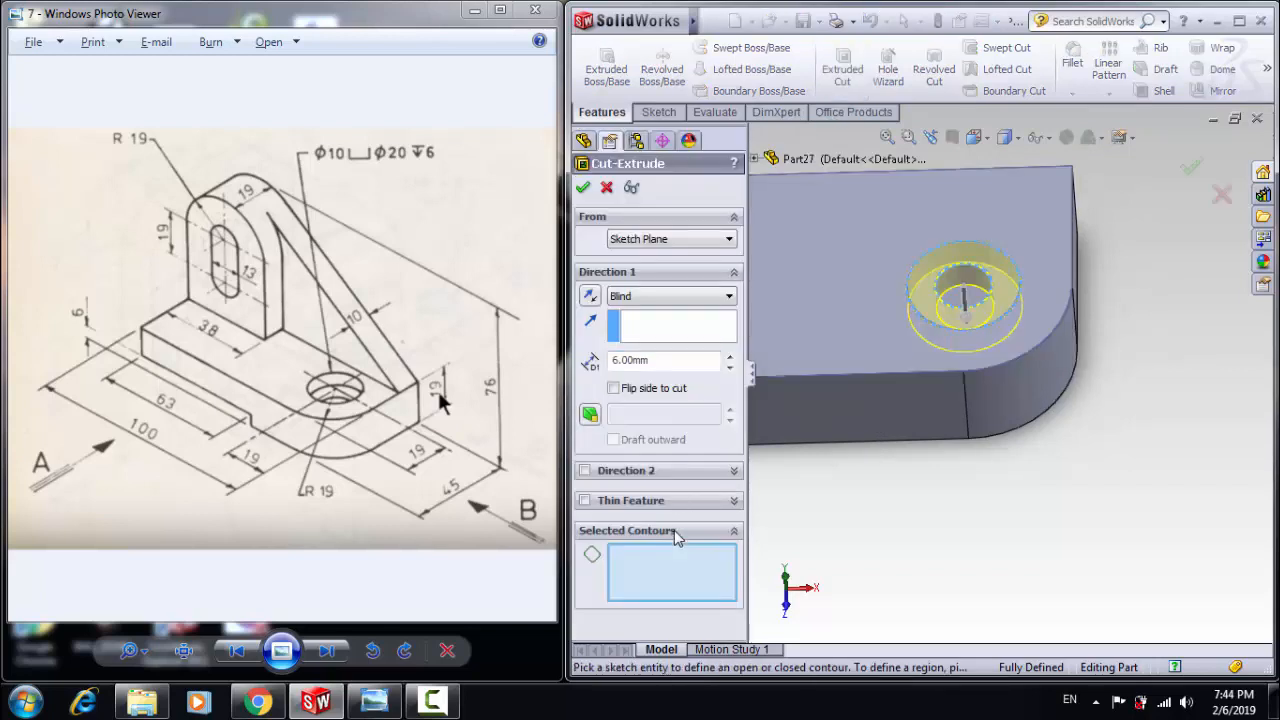
{"action": "left_click", "coordinate": [980, 310]}
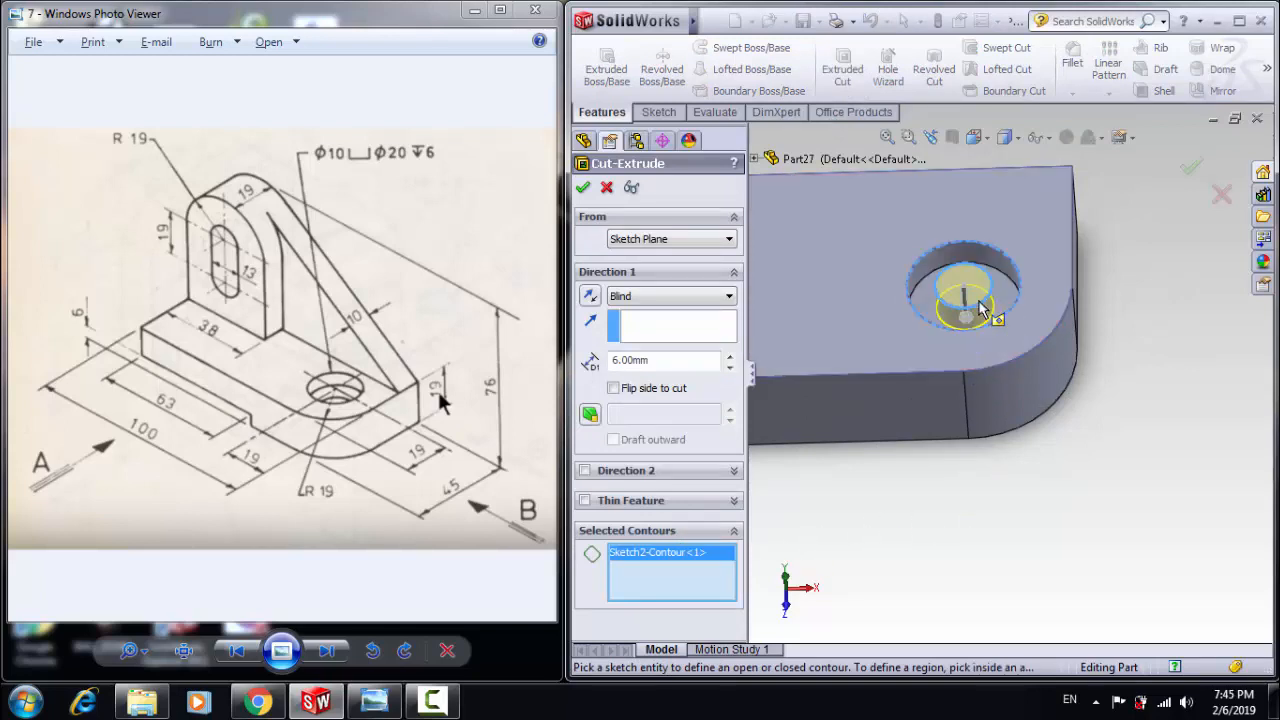
{"action": "left_click", "coordinate": [678, 300]}
{"action": "left_click", "coordinate": [658, 313]}
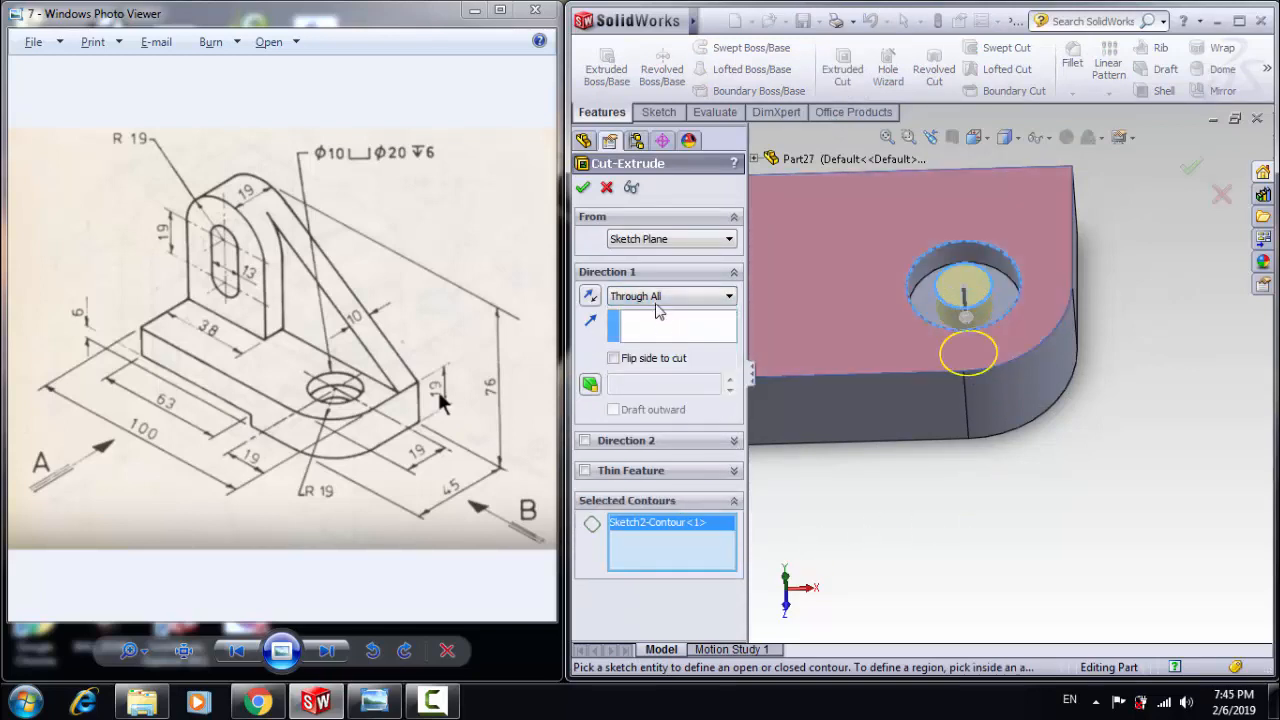
{"action": "left_click", "coordinate": [583, 189]}
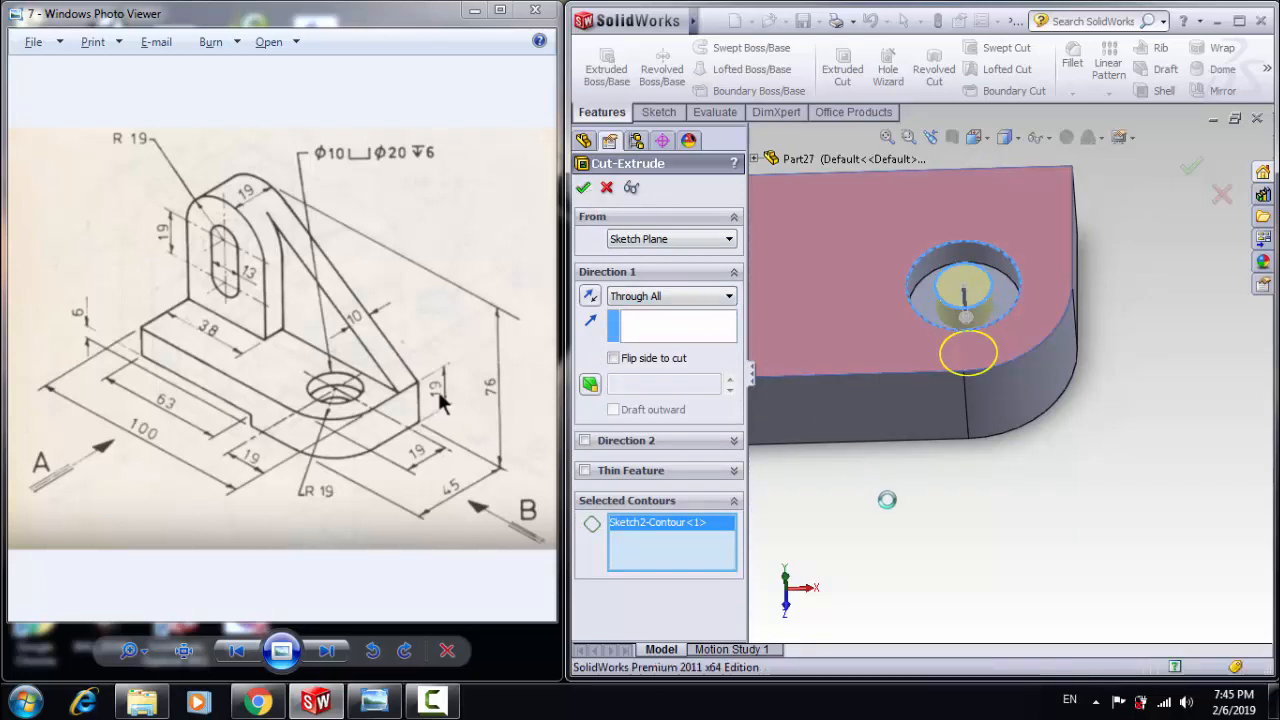
Start a sketch on the block's long straight rear face, opposite the rounded corner, and view it face-on
{"action": "mouse_move", "coordinate": [926, 511]}
{"action": "middle_mouse_down"}
{"action": "mouse_move", "coordinate": [926, 571]}
{"action": "mouse_move", "coordinate": [919, 530]}
{"action": "middle_mouse_up"}
{"action": "scroll", "coordinate": [933, 534], "scroll_direction": "up", "scroll_amount": 3}
{"action": "scroll", "coordinate": [936, 542], "scroll_direction": "up", "scroll_amount": 2}
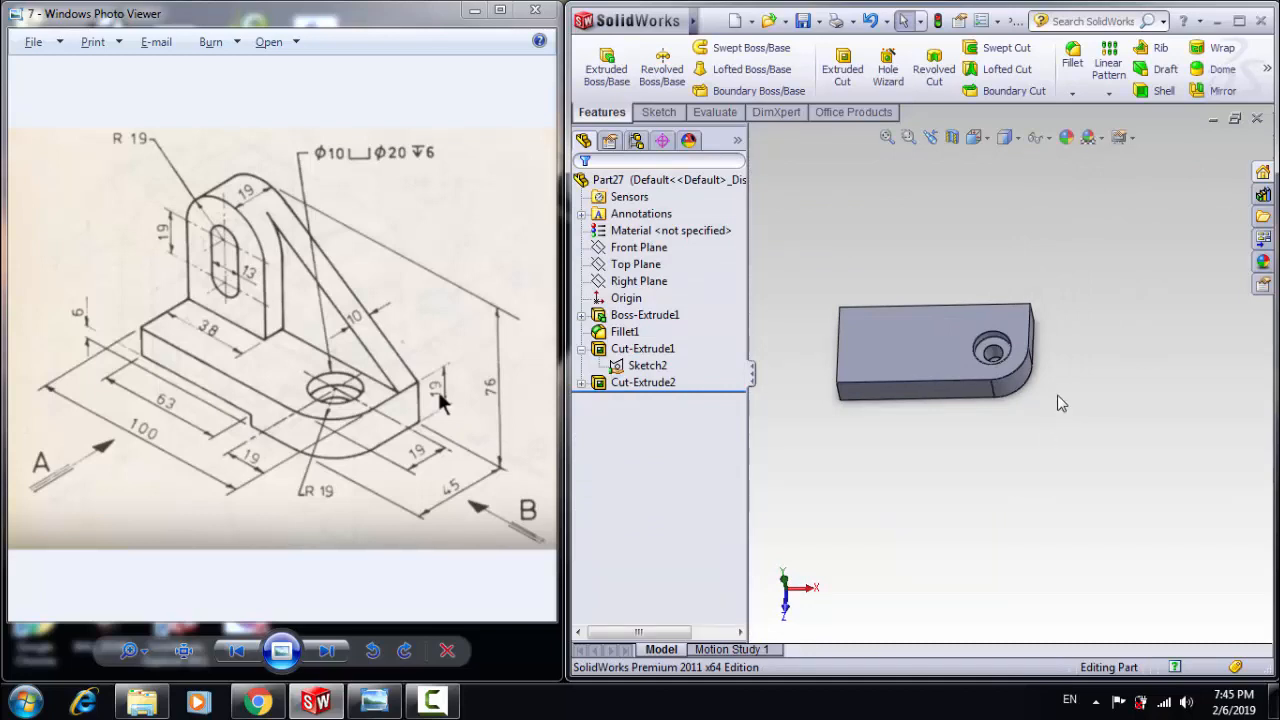
{"action": "middle_click_drag", "start_coordinate": [1062, 403], "coordinate": [838, 535]}
{"action": "left_click", "coordinate": [925, 375]}
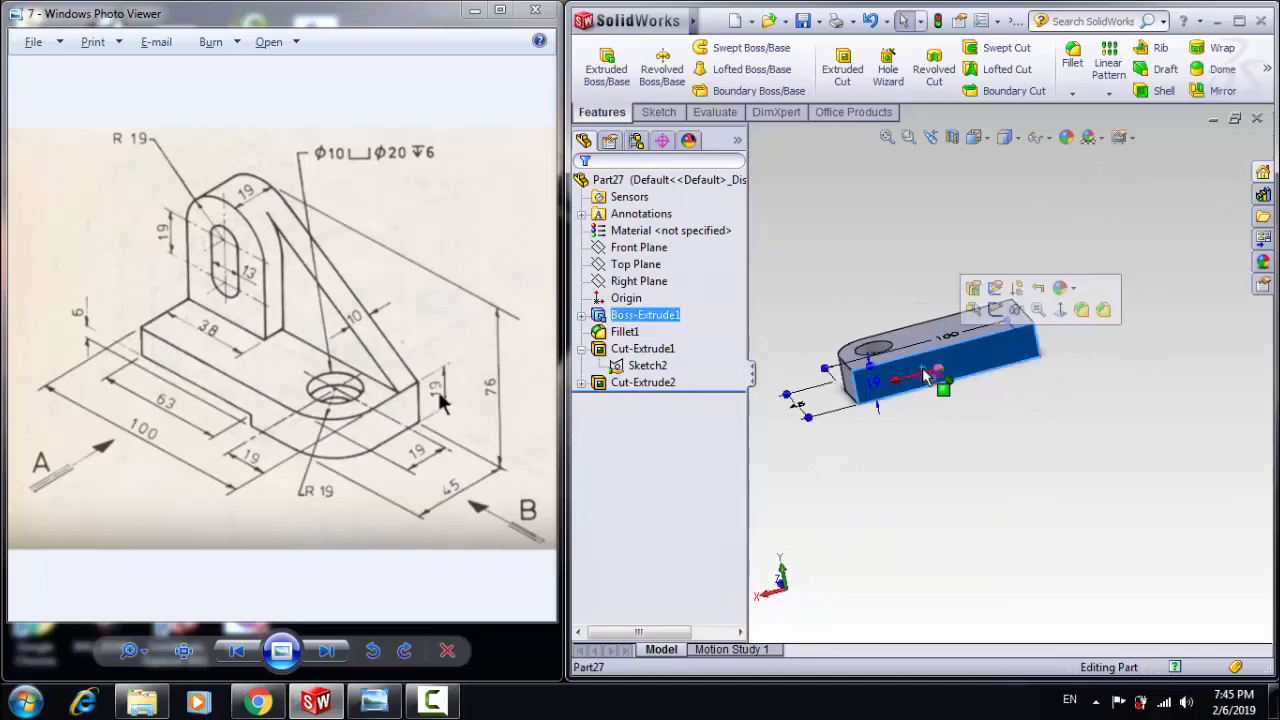
{"action": "left_click", "coordinate": [658, 112]}
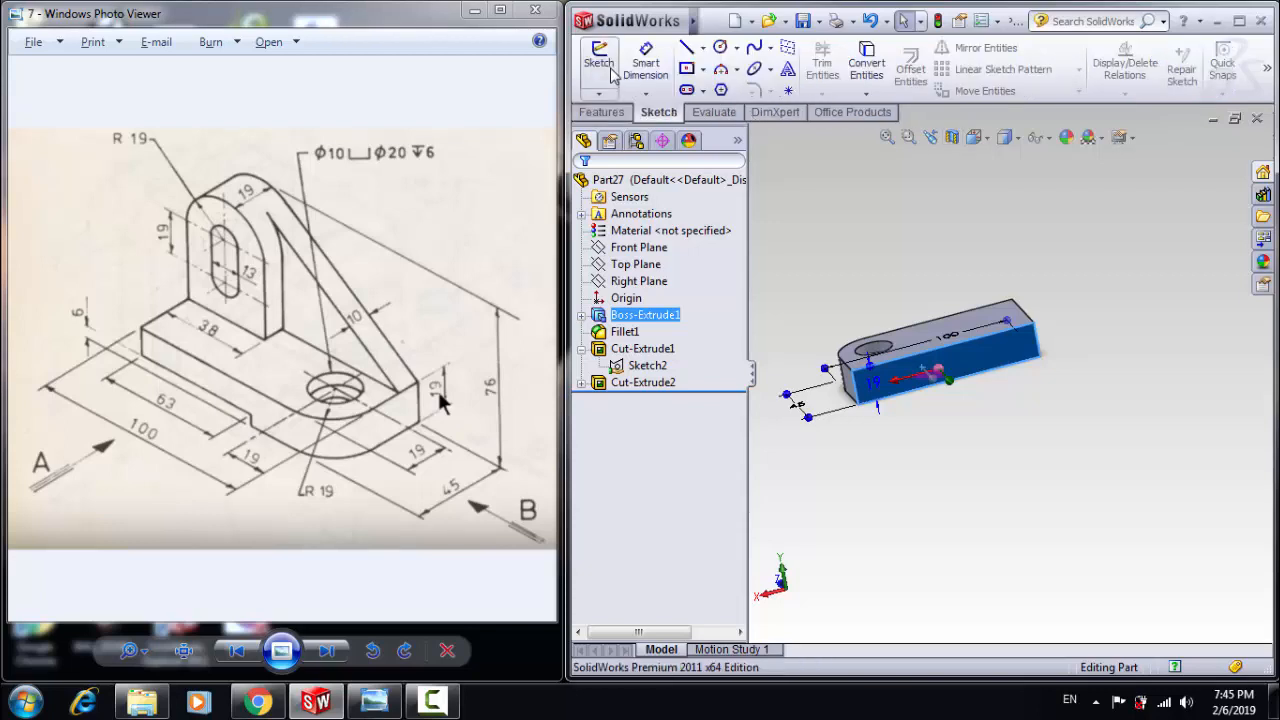
{"action": "left_click", "coordinate": [607, 64]}
{"action": "left_click", "coordinate": [973, 137]}
{"action": "left_click", "coordinate": [988, 228]}
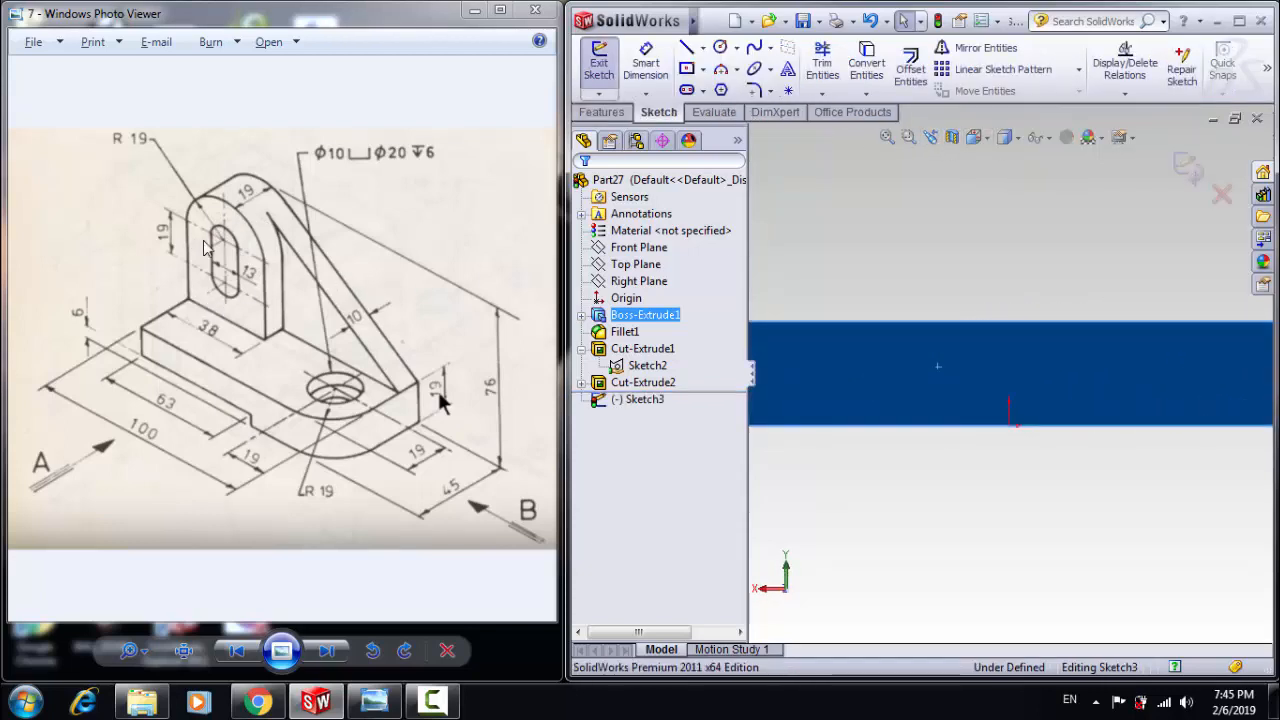
Sketch a vertical straight slot about 31 mm wide with centers about 20 mm apart, overlapping the block's upper edge at its square end
{"action": "left_click", "coordinate": [687, 91]}
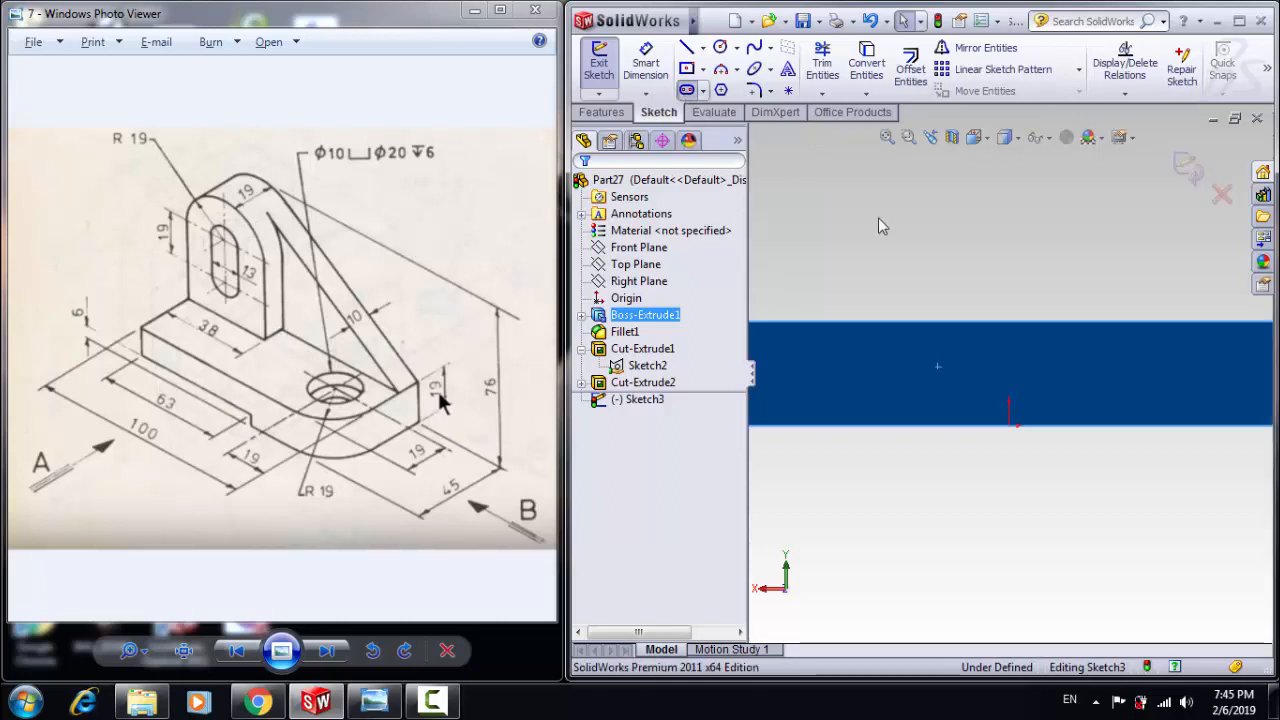
{"action": "scroll", "coordinate": [1090, 366], "scroll_direction": "up", "scroll_amount": 3}
{"action": "scroll", "coordinate": [1090, 366], "scroll_direction": "down", "scroll_amount": 2}
{"action": "scroll", "coordinate": [1094, 368], "scroll_direction": "down", "scroll_amount": 1}
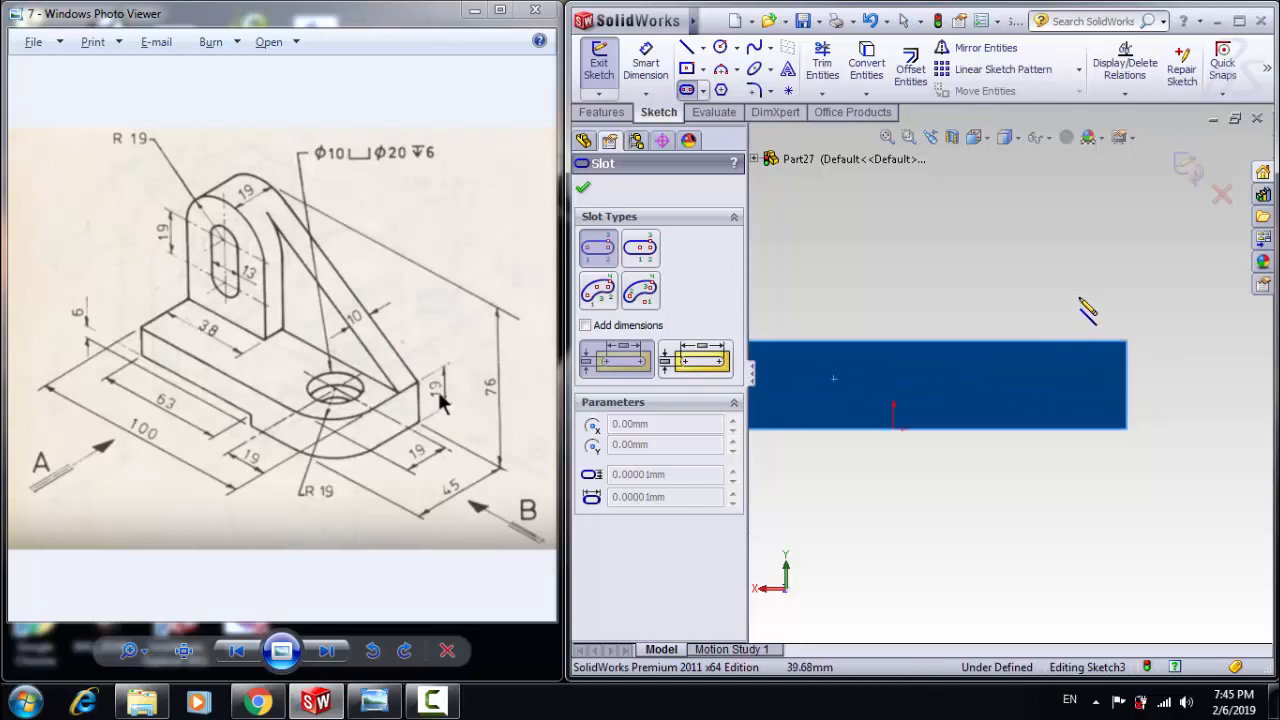
{"action": "left_click", "coordinate": [1080, 304]}
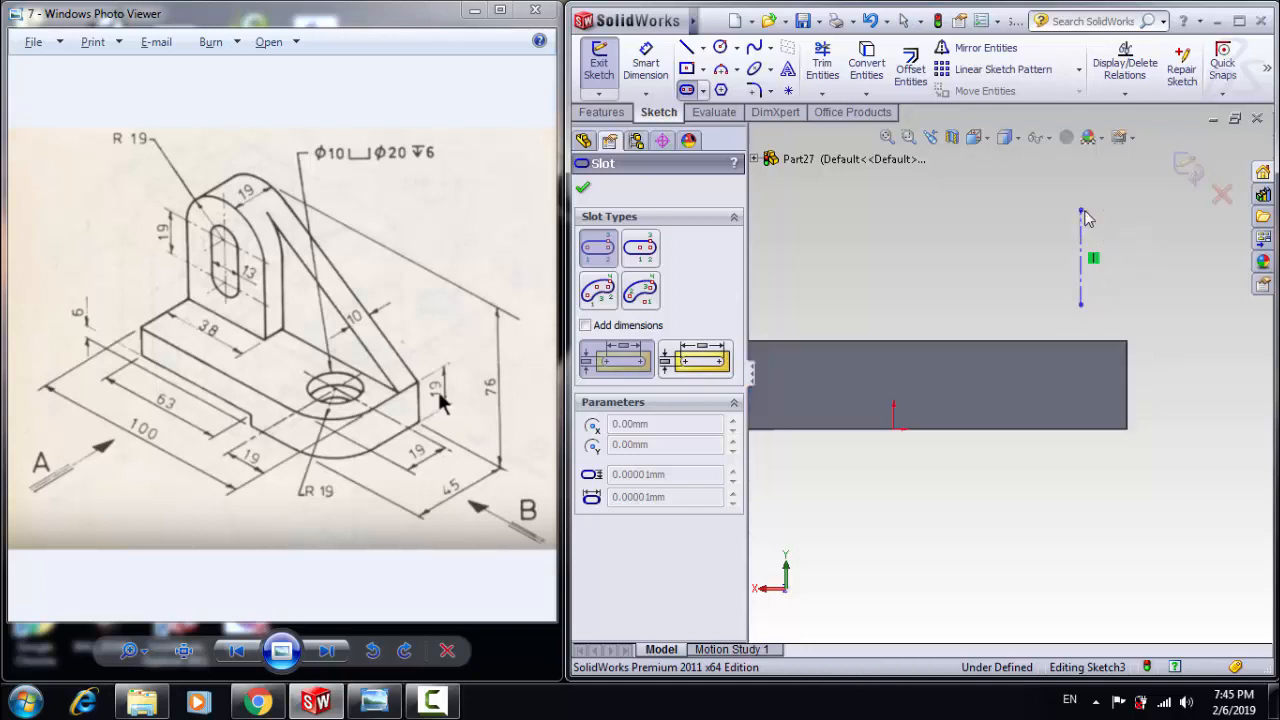
{"action": "left_click", "coordinate": [1080, 210]}
{"action": "left_click", "coordinate": [1046, 215]}
{"action": "left_click", "coordinate": [1010, 208]}
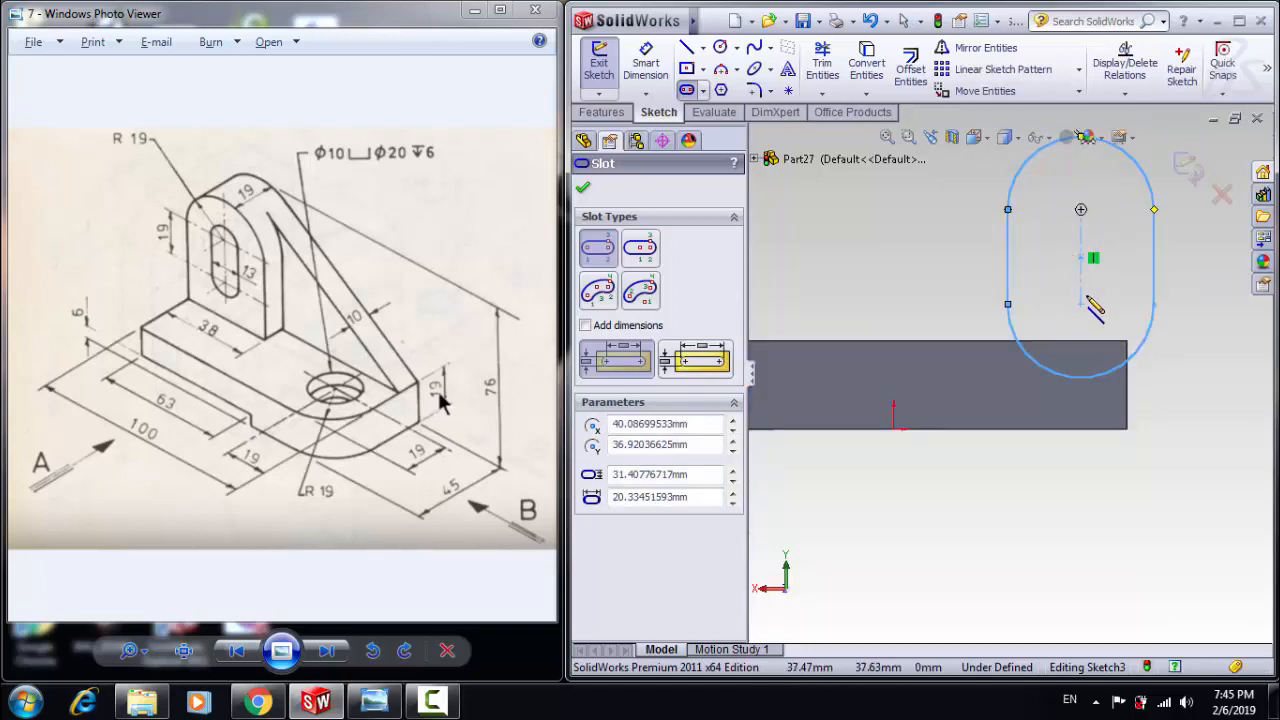
Sketch a second straight slot about 16.5 mm wide inside the first, using the same two arc centers
{"action": "left_click", "coordinate": [1080, 304]}
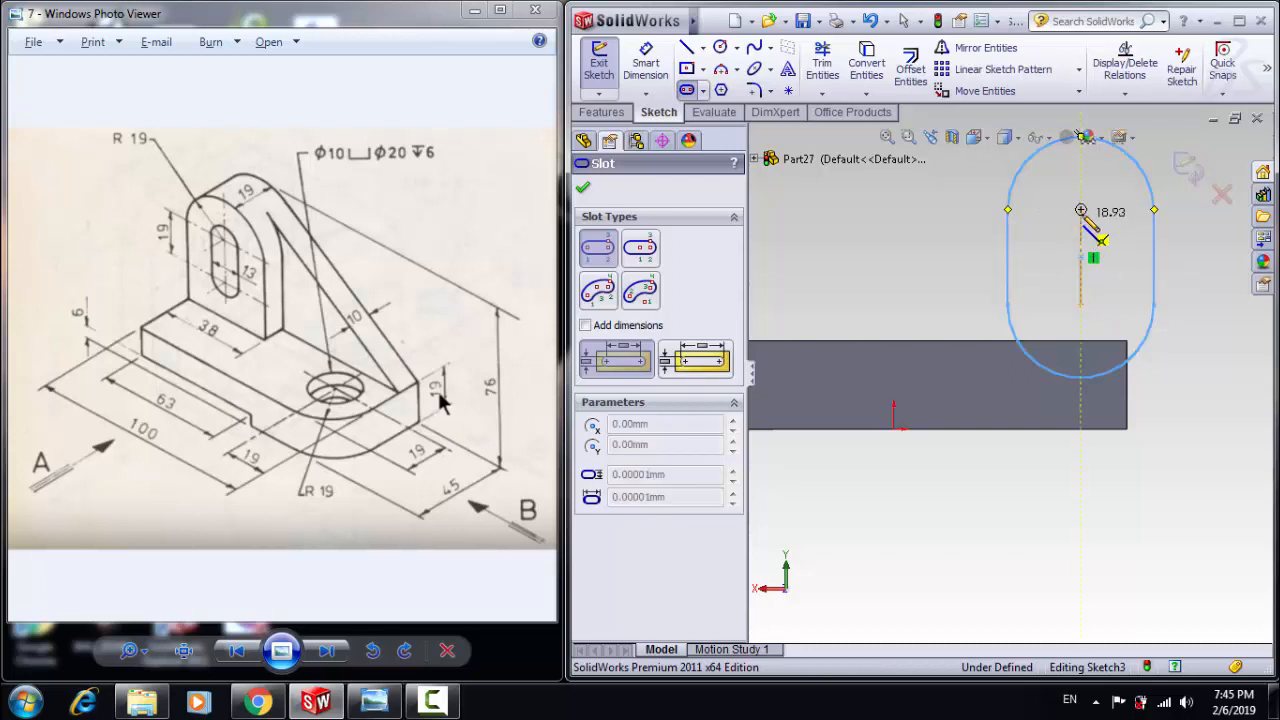
{"action": "left_click", "coordinate": [1080, 212]}
{"action": "left_click", "coordinate": [1050, 212]}
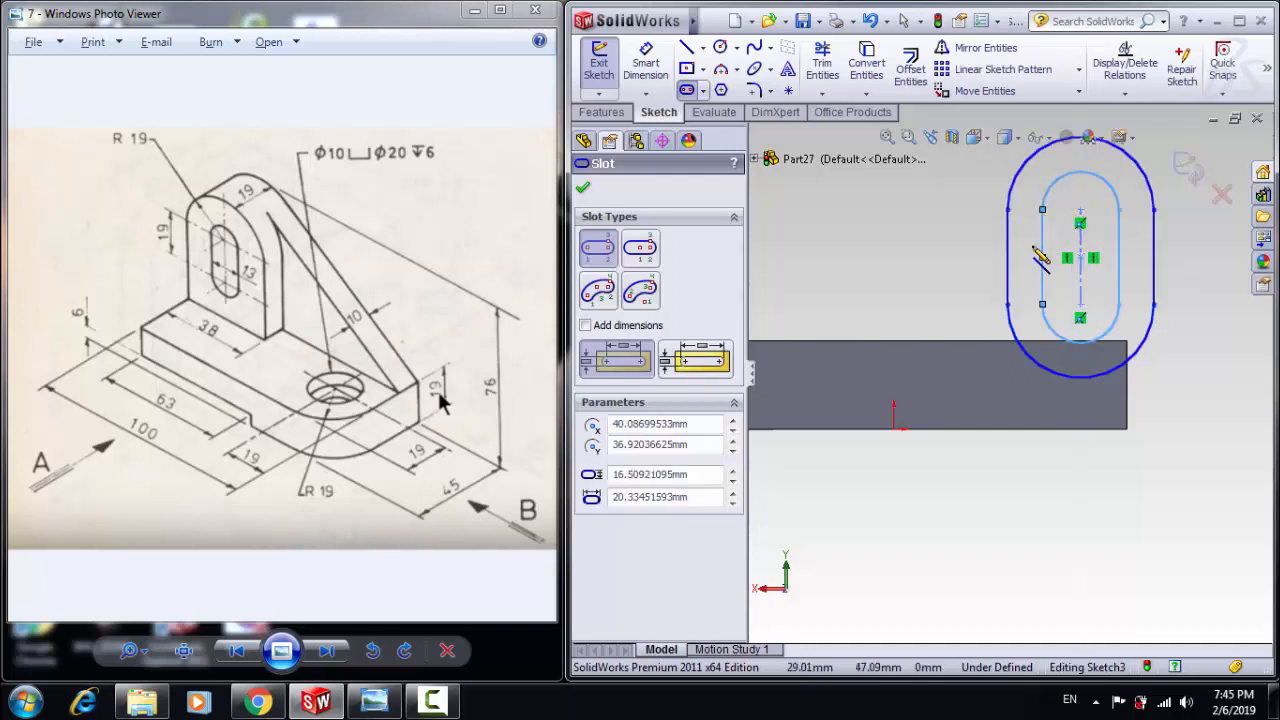
Dimension the vertical distance between the slots' upper and lower arc centers as 19 mm
{"action": "scroll", "coordinate": [1046, 260], "scroll_direction": "up", "scroll_amount": 1}
{"action": "scroll", "coordinate": [1104, 262], "scroll_direction": "down", "scroll_amount": 1}
{"action": "scroll", "coordinate": [1106, 264], "scroll_direction": "up", "scroll_amount": 2}
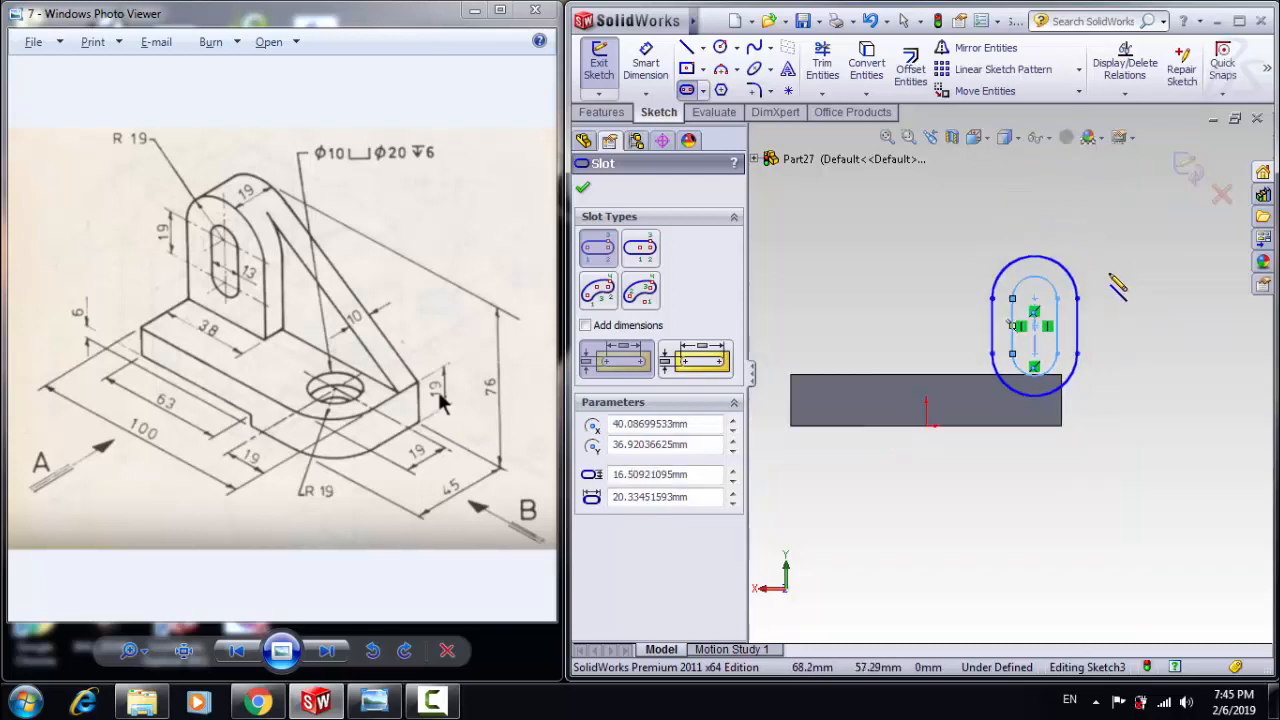
{"action": "scroll", "coordinate": [1106, 274], "scroll_direction": "down", "scroll_amount": 2}
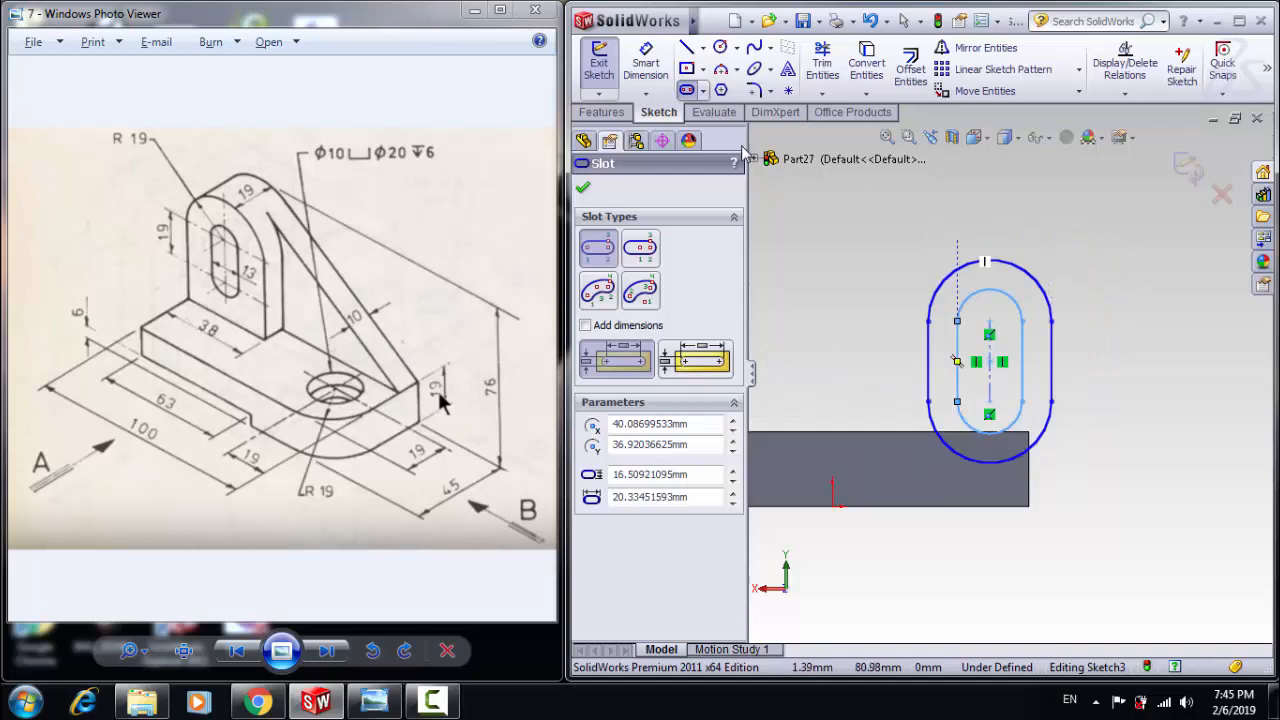
{"action": "left_click", "coordinate": [648, 65]}
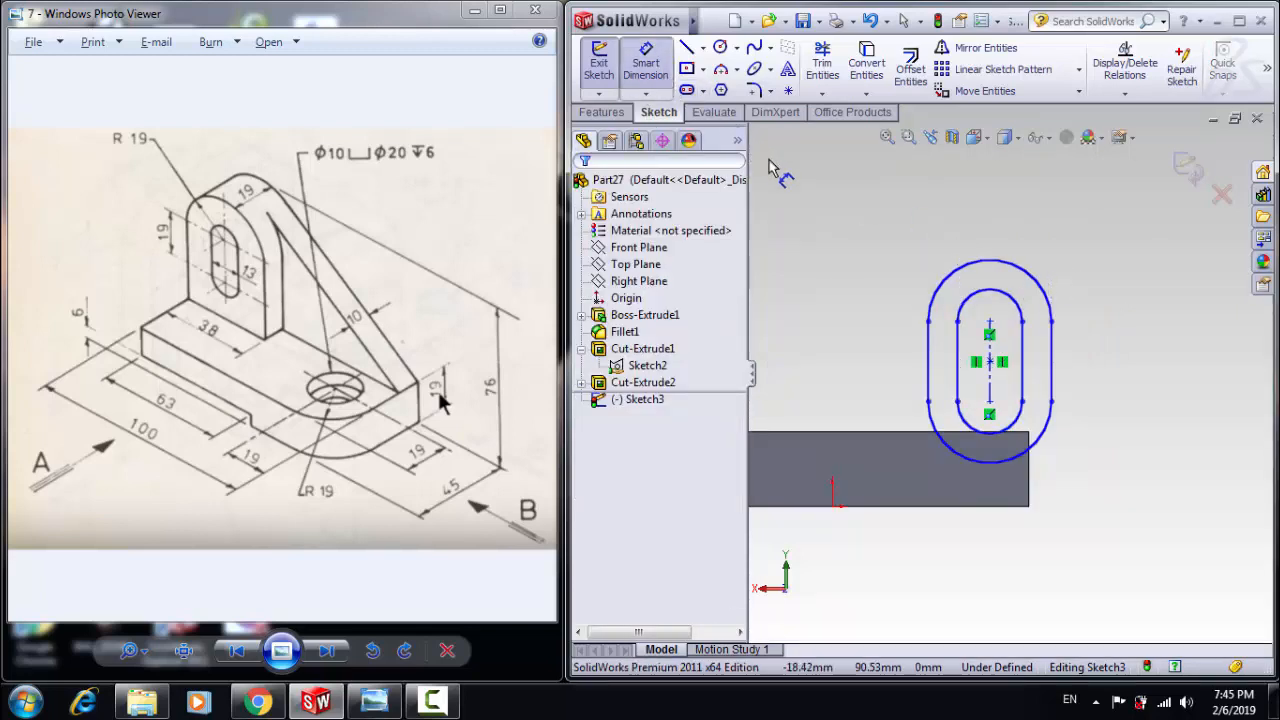
{"action": "left_click", "coordinate": [989, 323]}
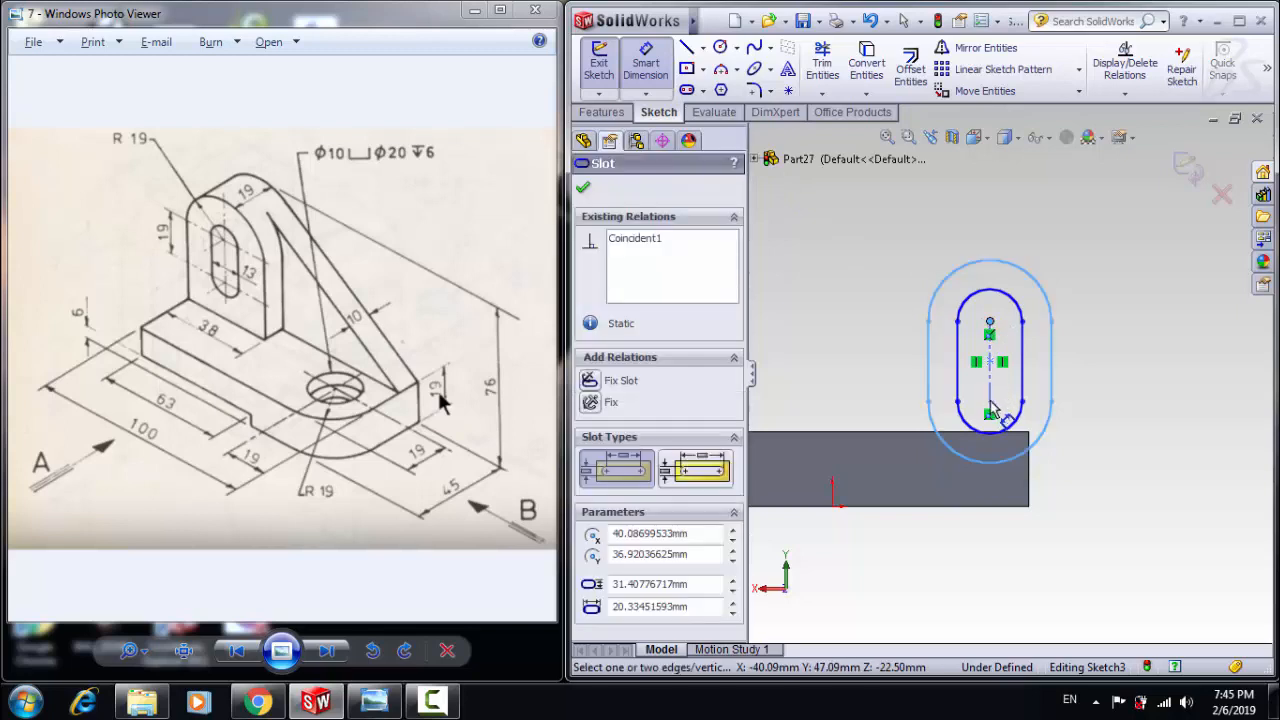
{"action": "left_click", "coordinate": [989, 402]}
{"action": "left_click", "coordinate": [855, 380]}
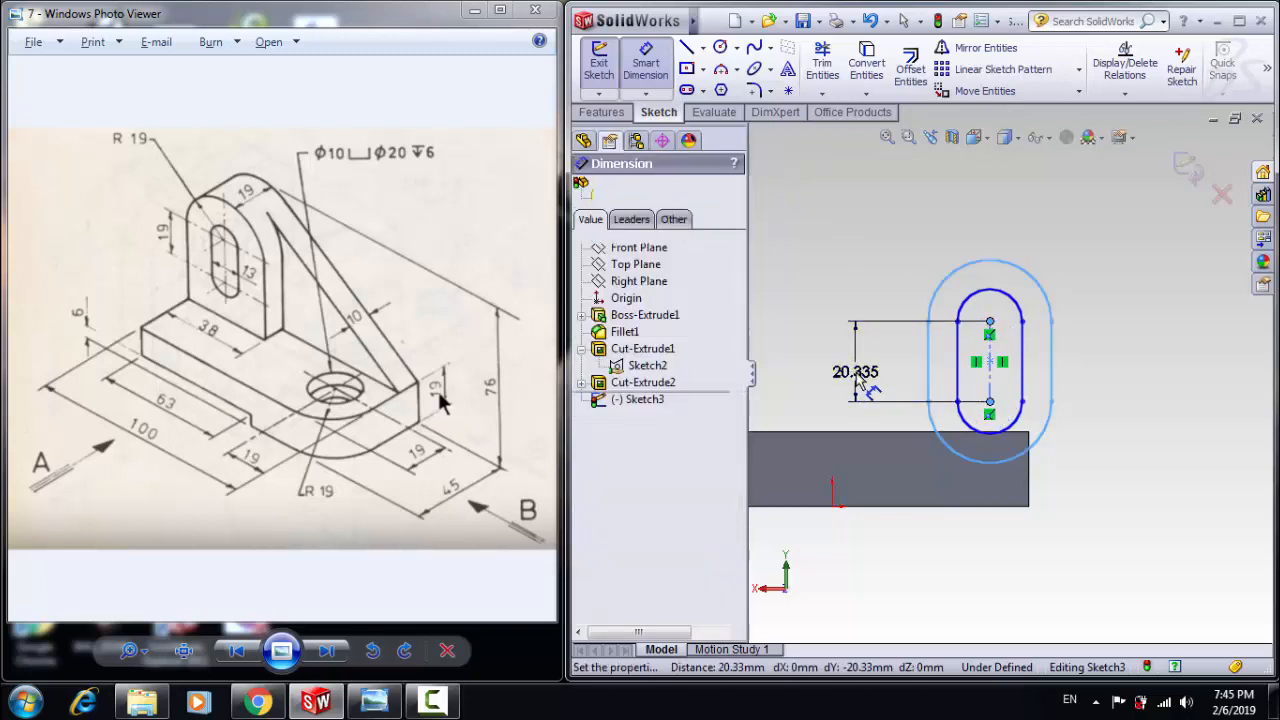
{"action": "type", "text": "19"}
{"action": "key", "text": "Return"}
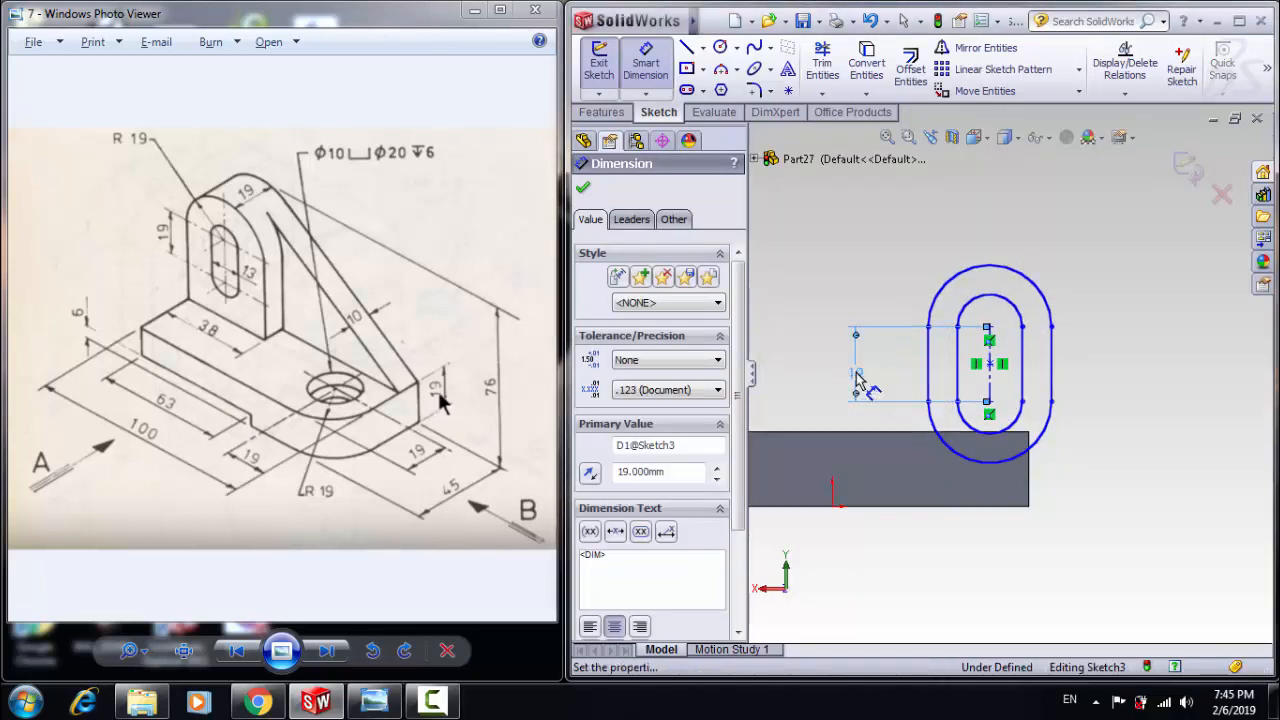
Dimension the inner slot's width as 13 mm
{"action": "left_click", "coordinate": [956, 378]}
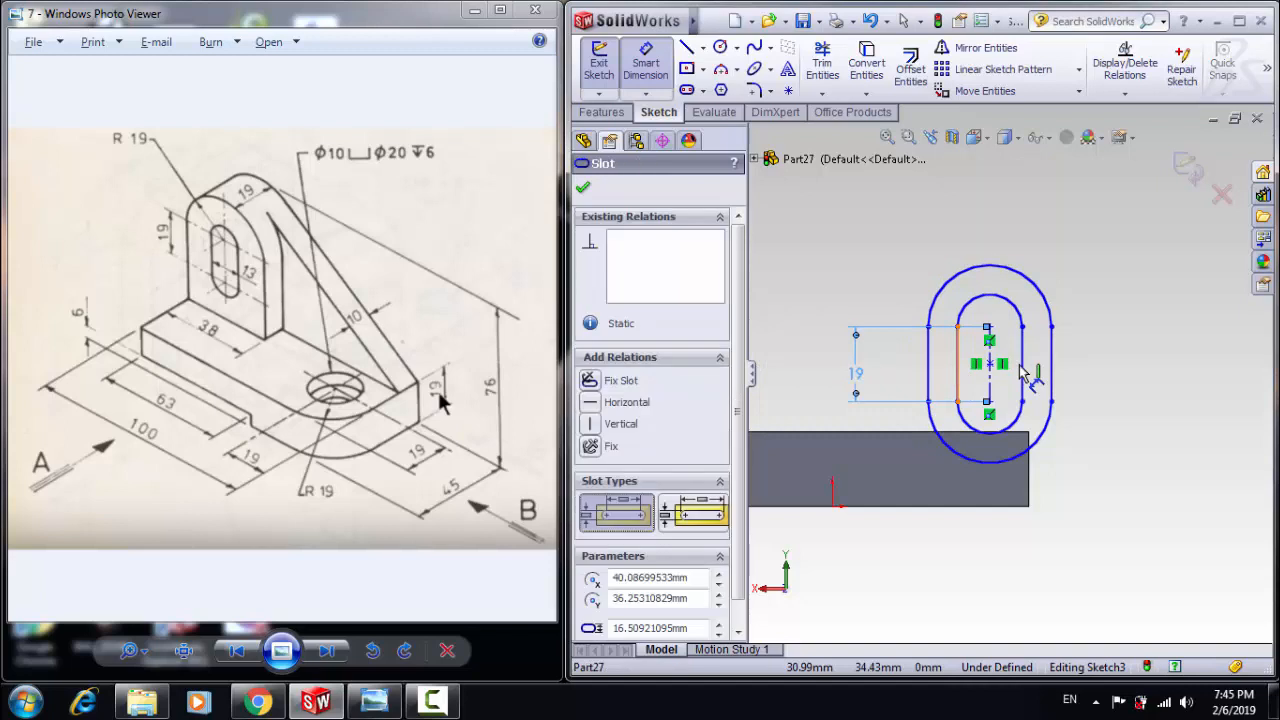
{"action": "left_click", "coordinate": [998, 228]}
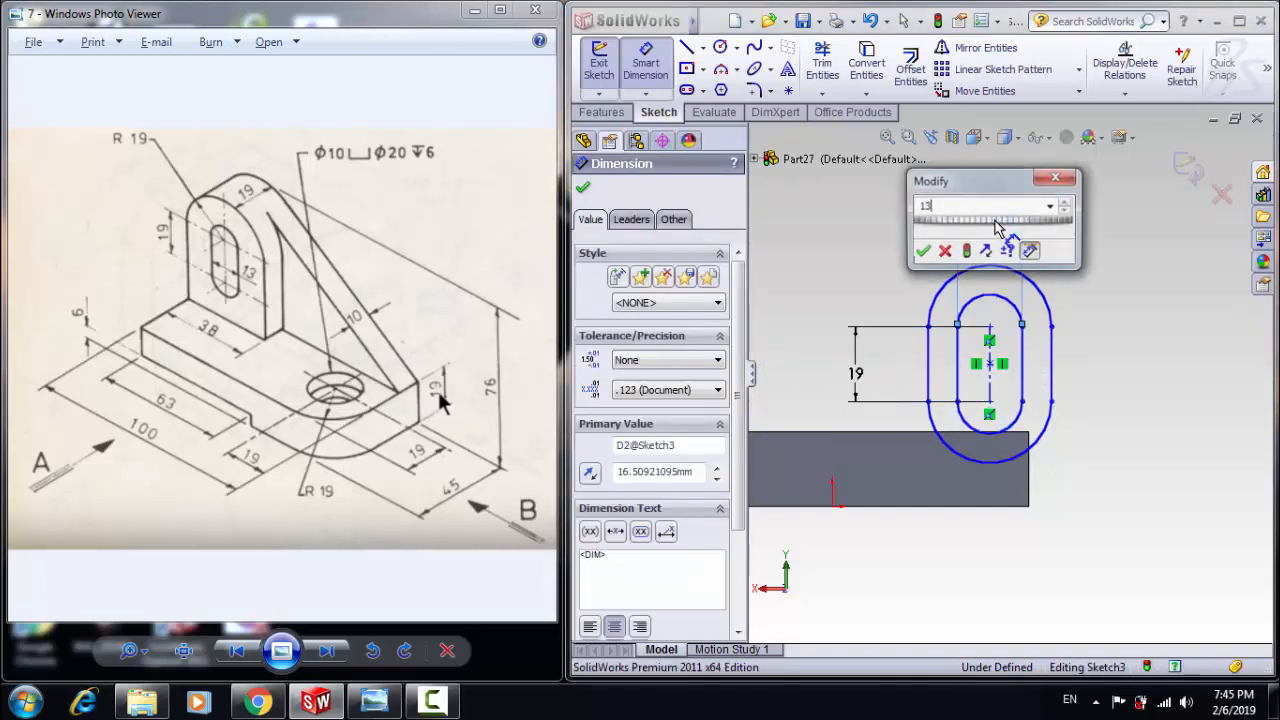
{"action": "type", "text": "13"}
{"action": "key", "text": "Return"}
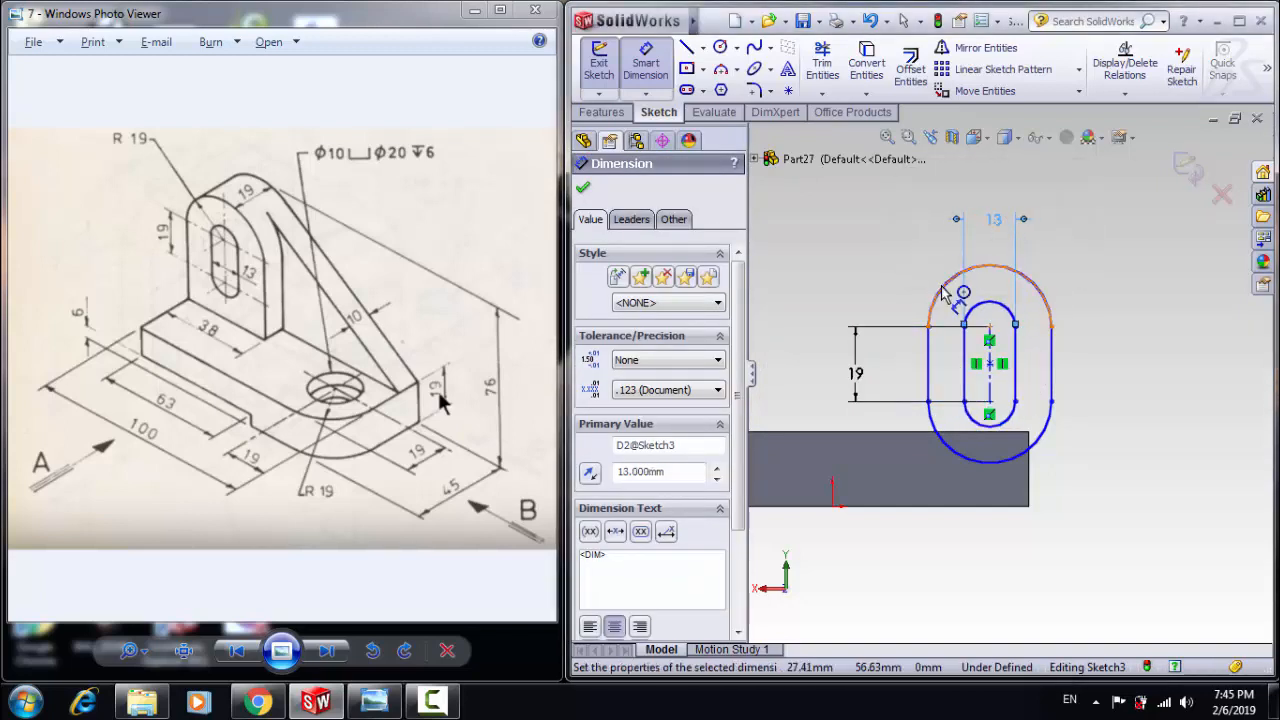
Dimension the radius of the outer slot's upper arc as 19 mm
{"action": "left_click", "coordinate": [935, 283]}
{"action": "left_click", "coordinate": [898, 252]}
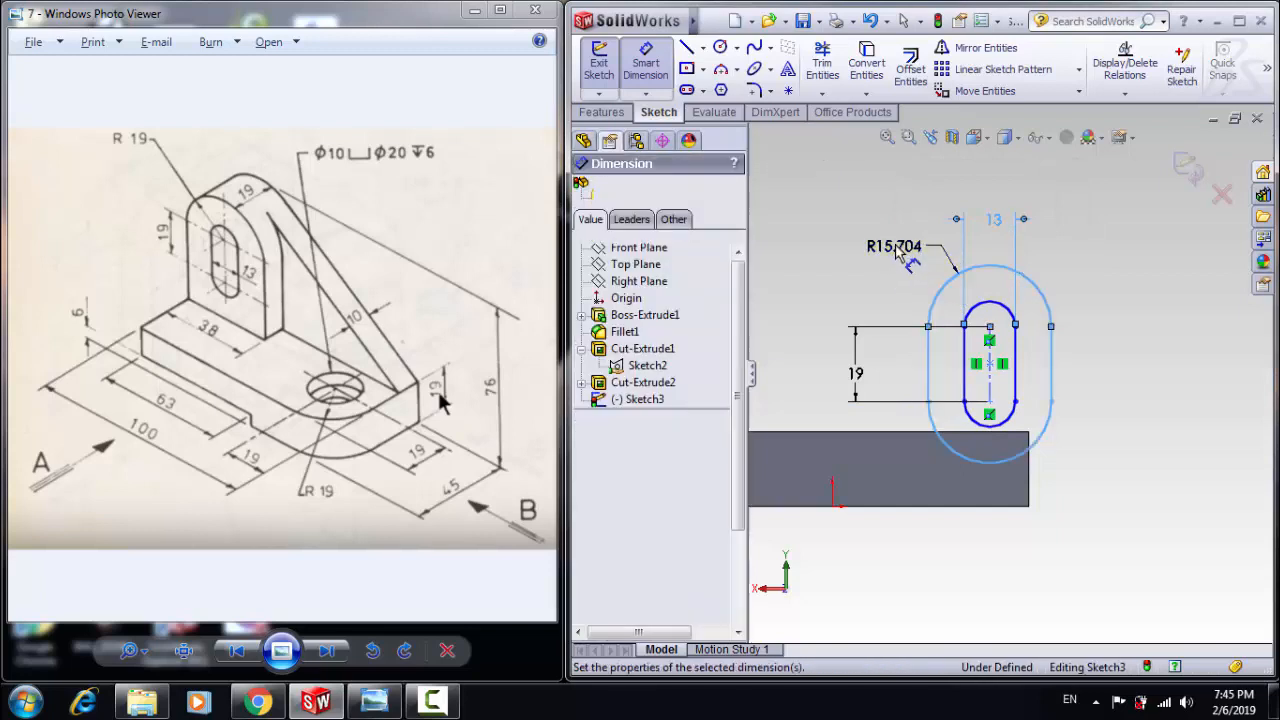
{"action": "type", "text": "19"}
{"action": "key", "text": "Return"}
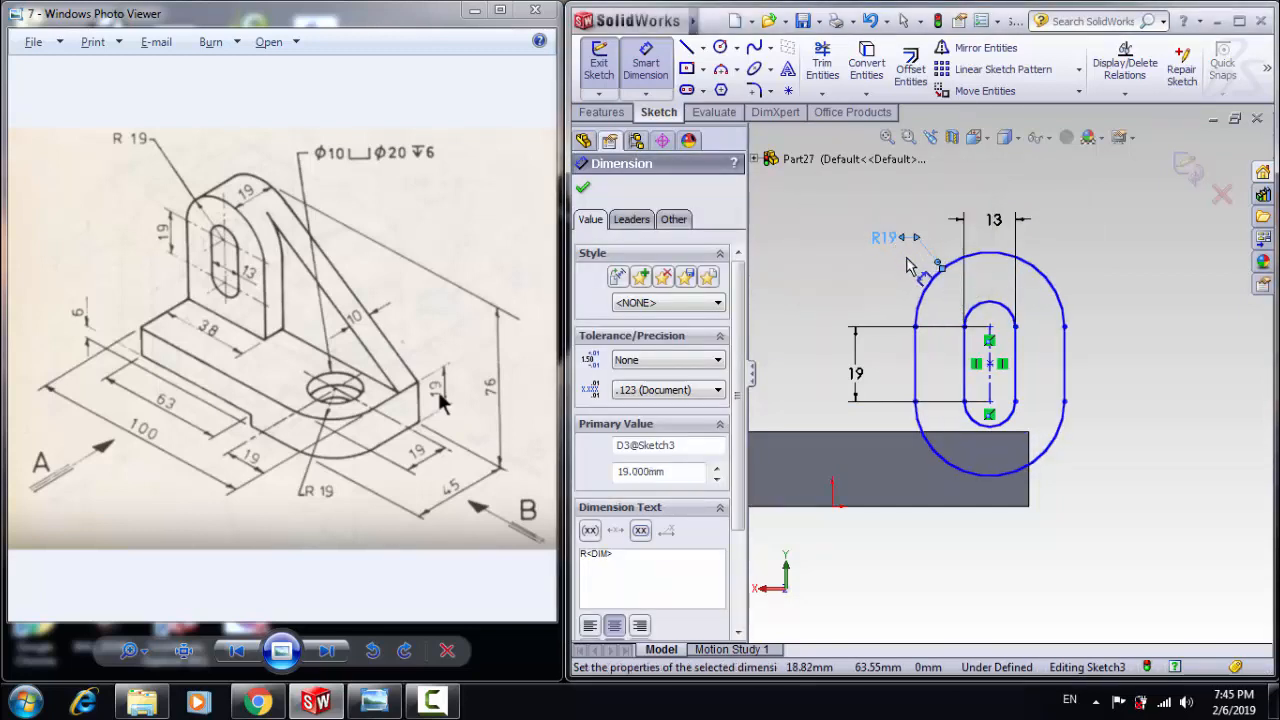
Place a point at the top of the outer slot's upper arc and dimension its height above the block's bottom edge as 76 mm
{"action": "left_click", "coordinate": [788, 90]}
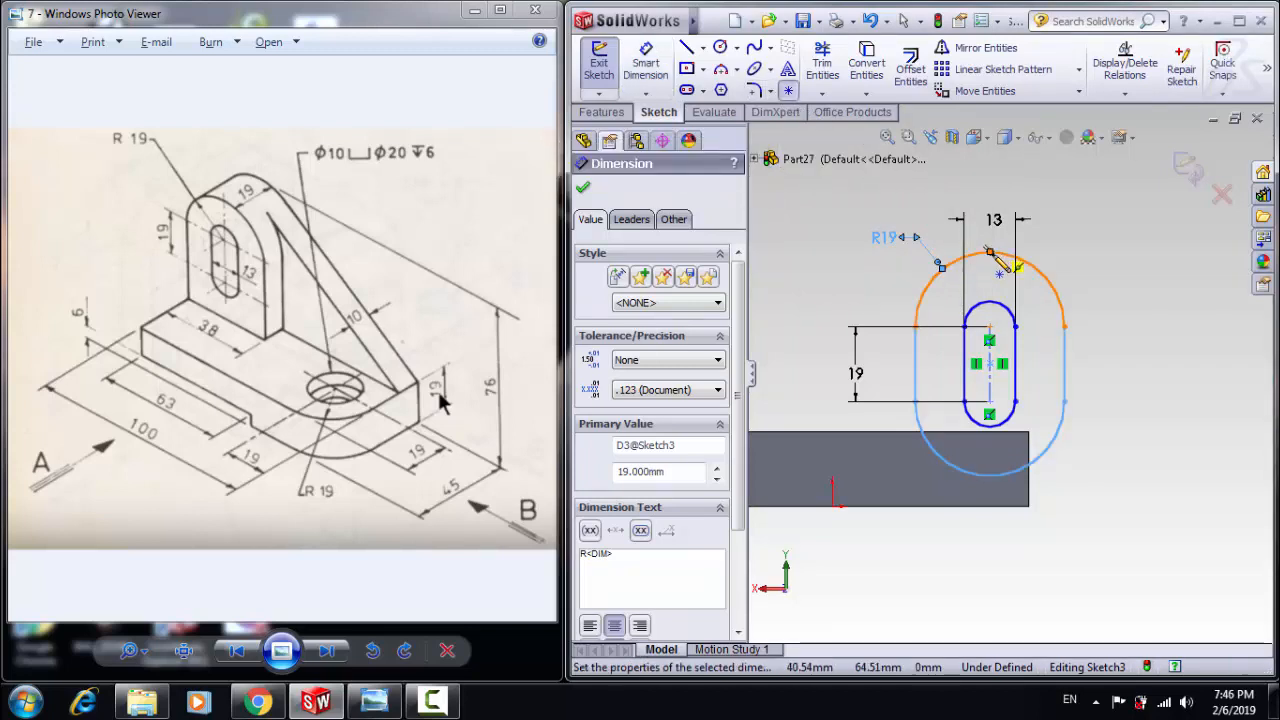
{"action": "left_click", "coordinate": [989, 253]}
{"action": "left_click", "coordinate": [658, 78]}
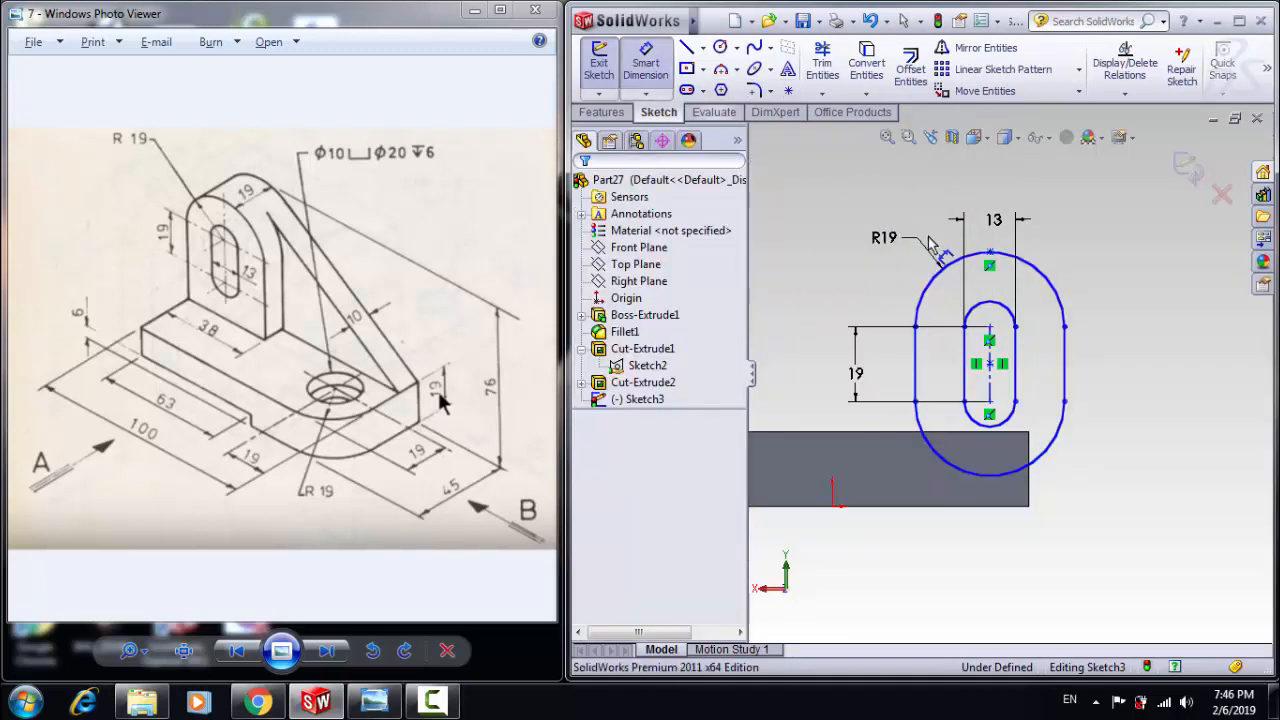
{"action": "left_click", "coordinate": [990, 252]}
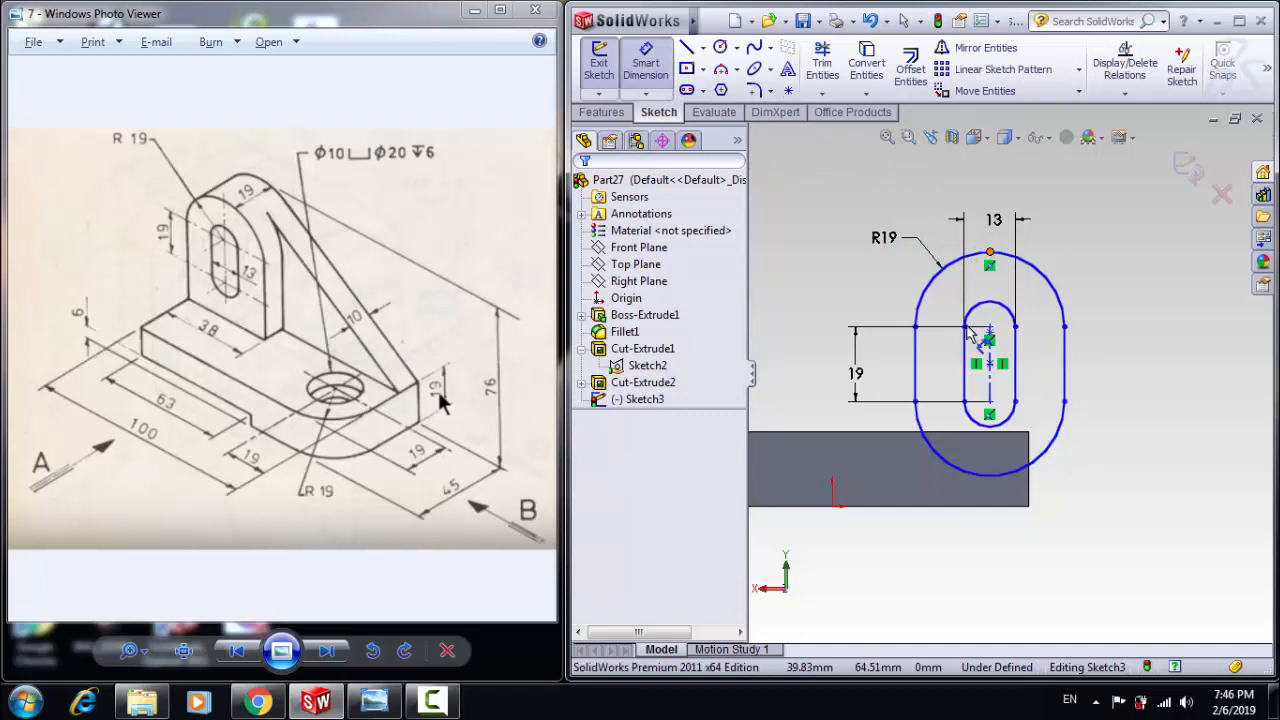
{"action": "left_click", "coordinate": [975, 506]}
{"action": "left_click", "coordinate": [1177, 423]}
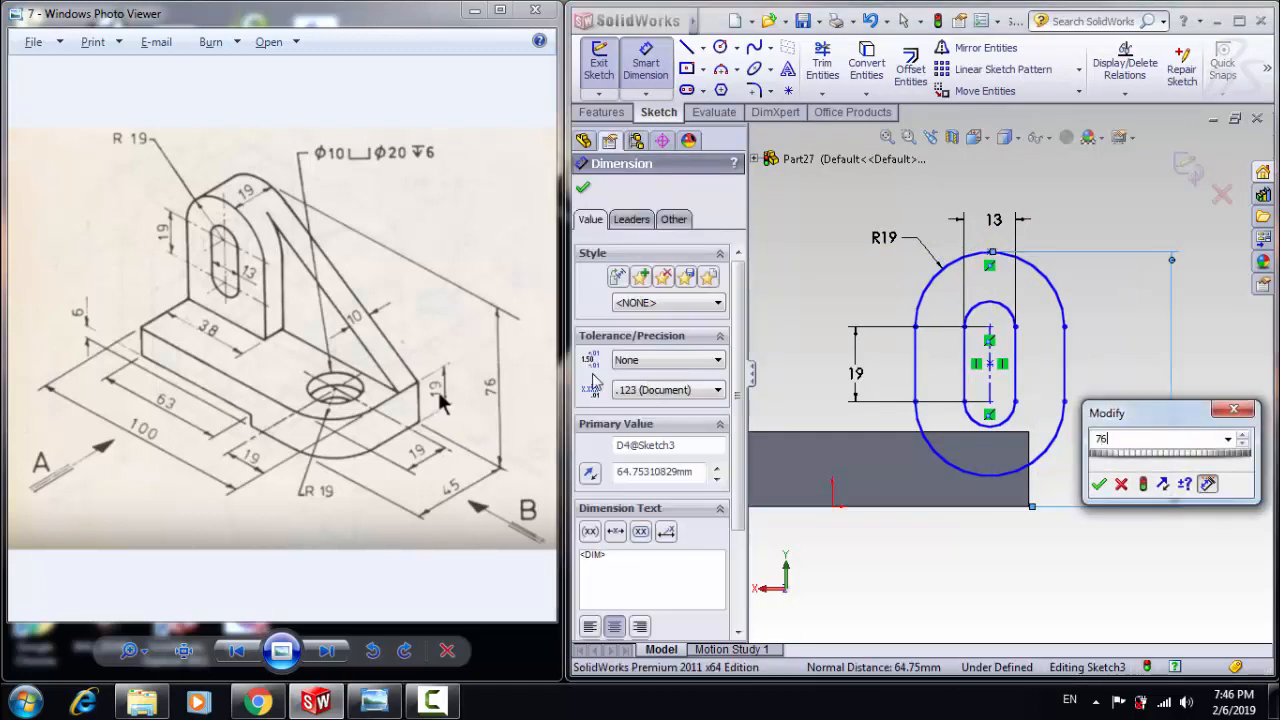
{"action": "type", "text": "76"}
{"action": "left_click", "coordinate": [1100, 485]}
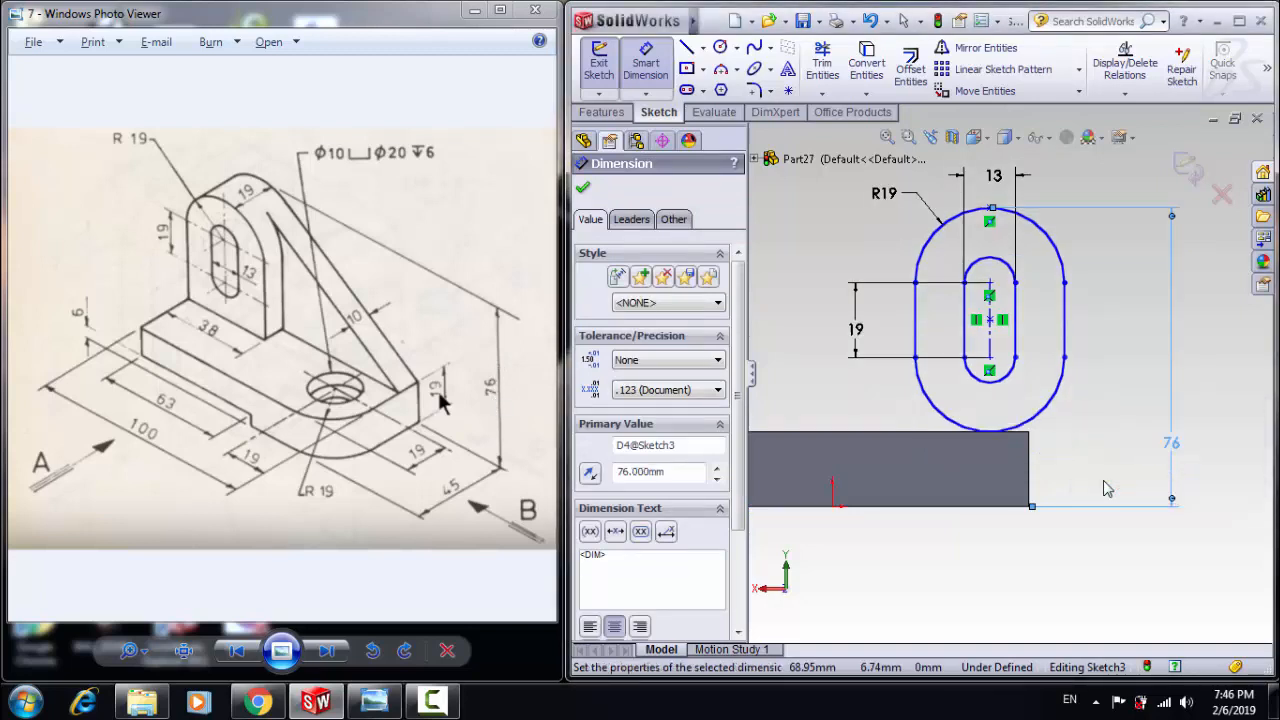
{"action": "key", "text": "Escape"}
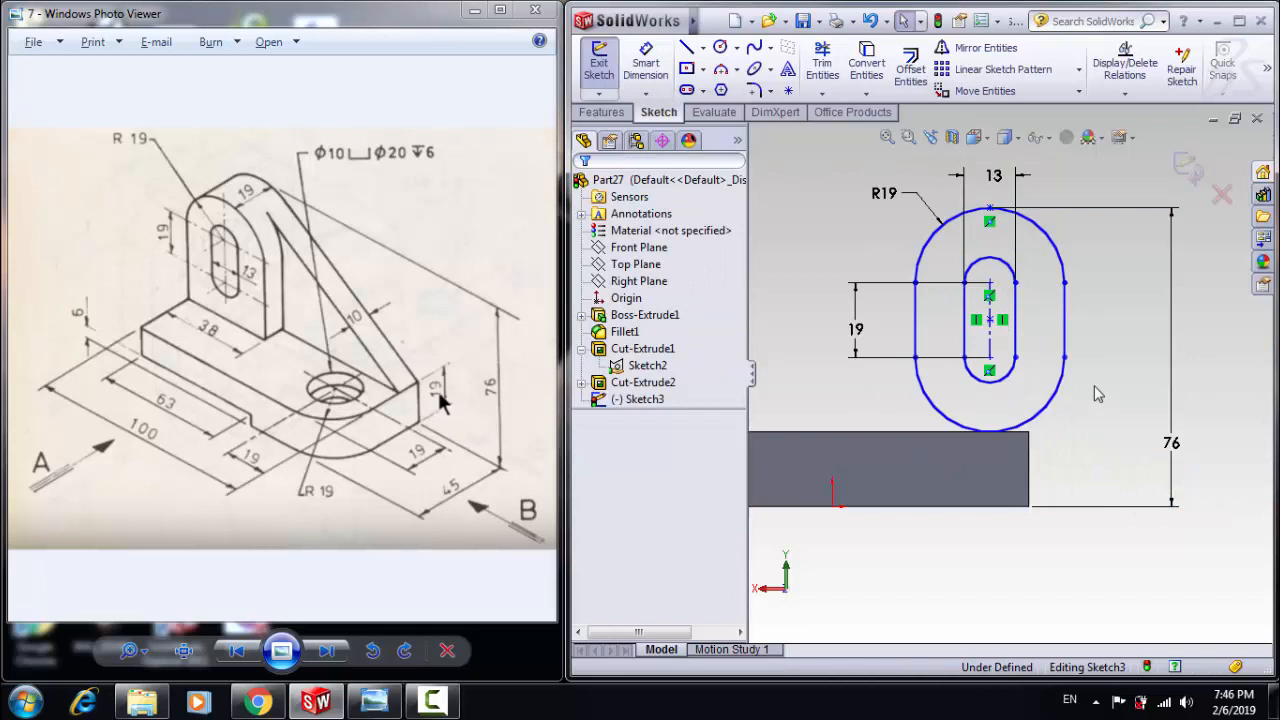
Make the outer slot's straight side nearest the block's end collinear with the block's vertical end edge
{"action": "left_click", "coordinate": [1067, 330]}
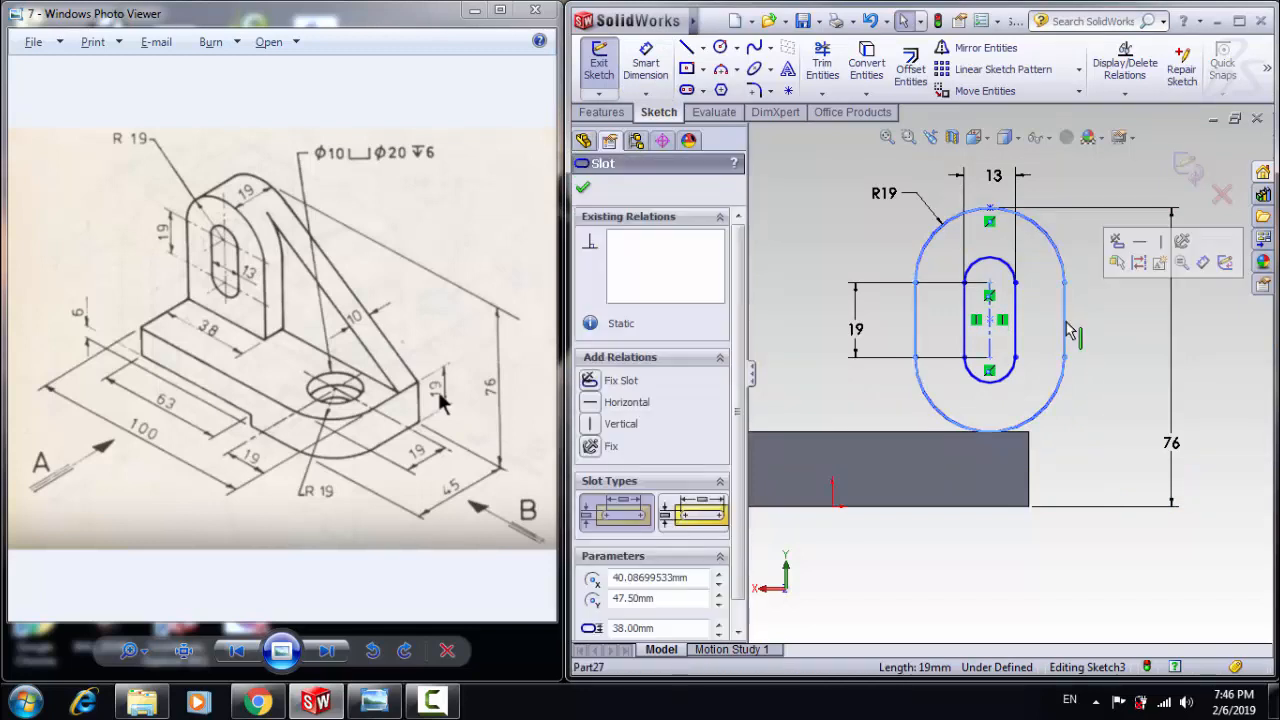
{"action": "left_click", "coordinate": [1031, 488], "text": "ctrl"}
{"action": "left_click", "coordinate": [593, 490]}
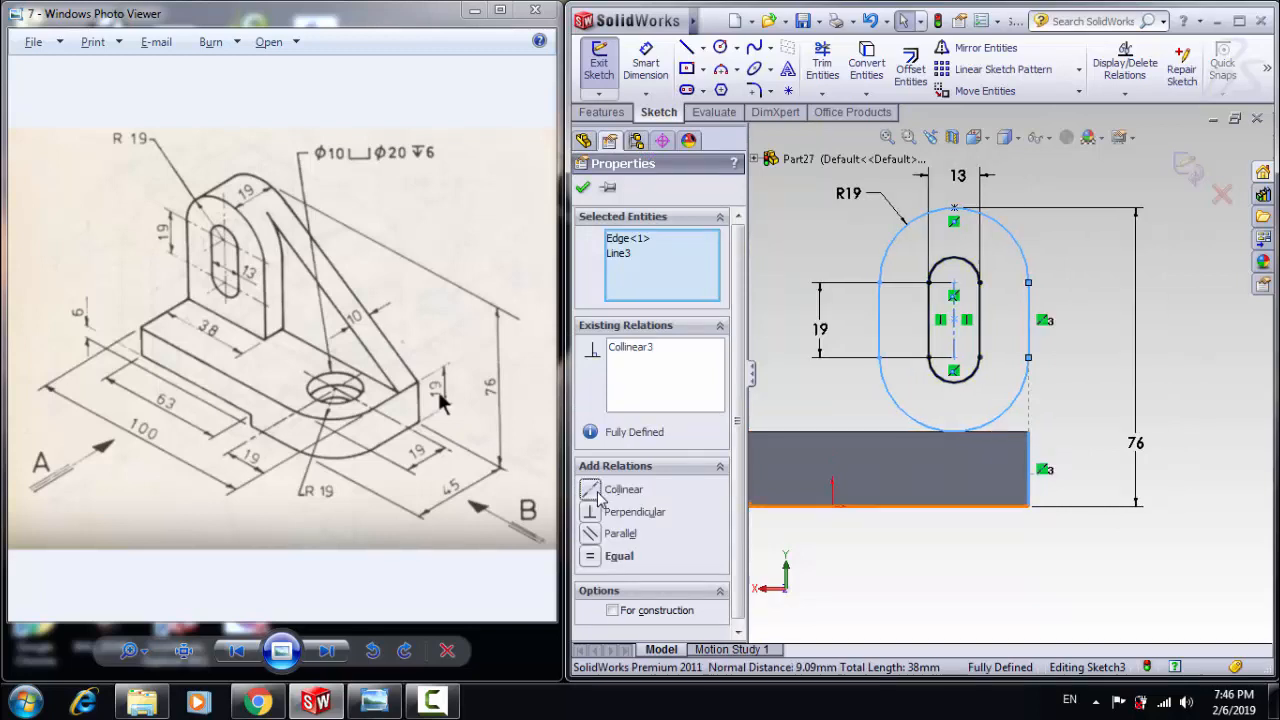
{"action": "left_click", "coordinate": [872, 607]}
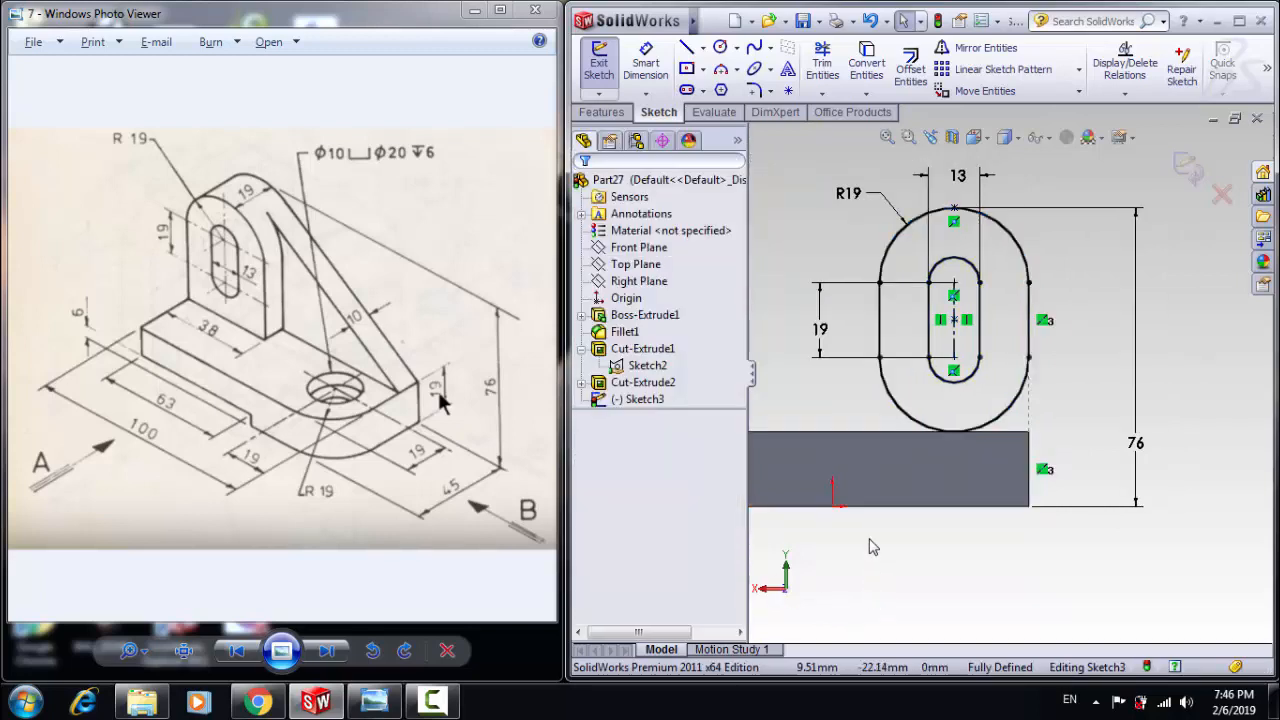
Sketch three connected lines from the outer slot's lower tangent points down to and along the block's top edge
{"action": "left_click", "coordinate": [687, 48]}
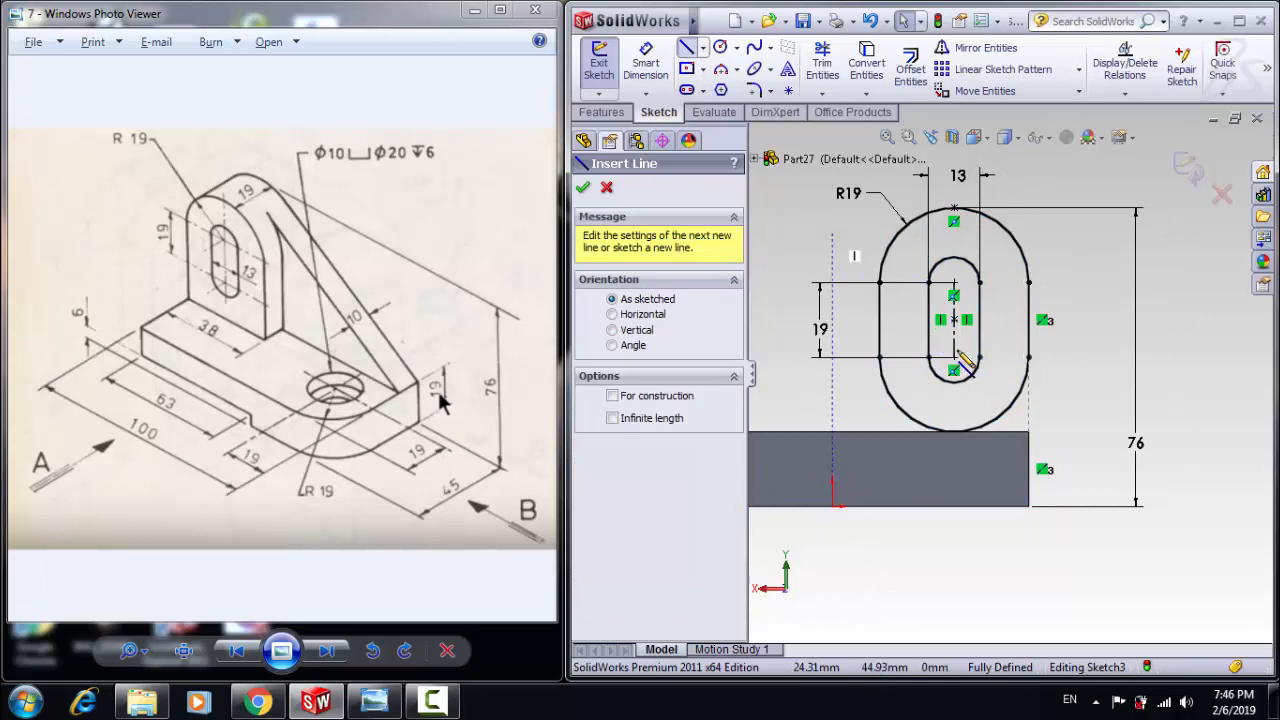
{"action": "left_click", "coordinate": [1028, 357]}
{"action": "left_click", "coordinate": [1028, 432]}
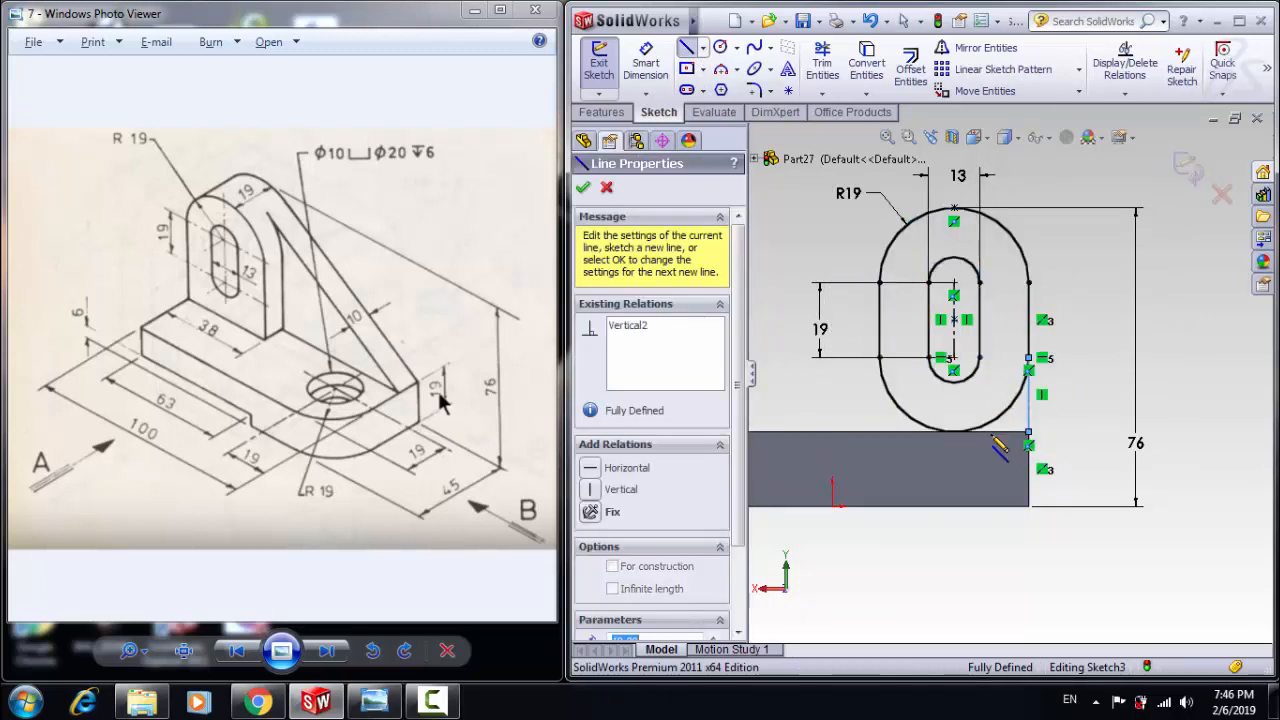
{"action": "left_click", "coordinate": [878, 432]}
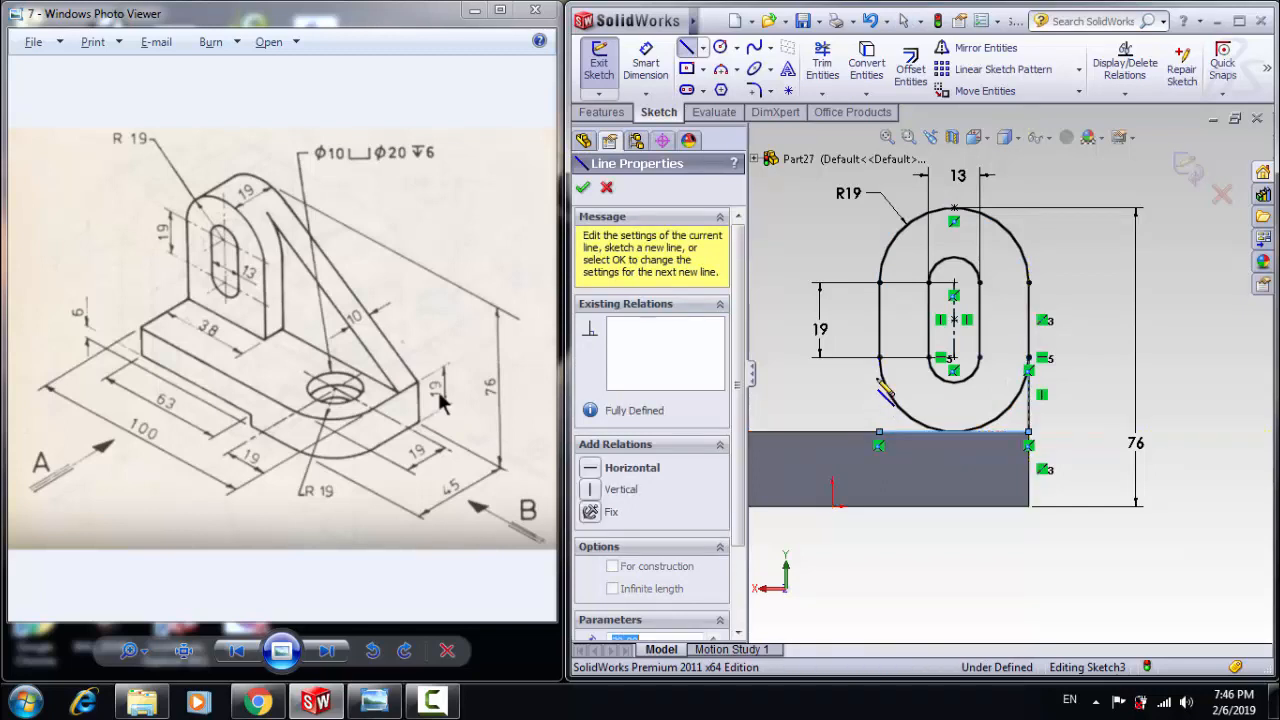
{"action": "left_click", "coordinate": [878, 357]}
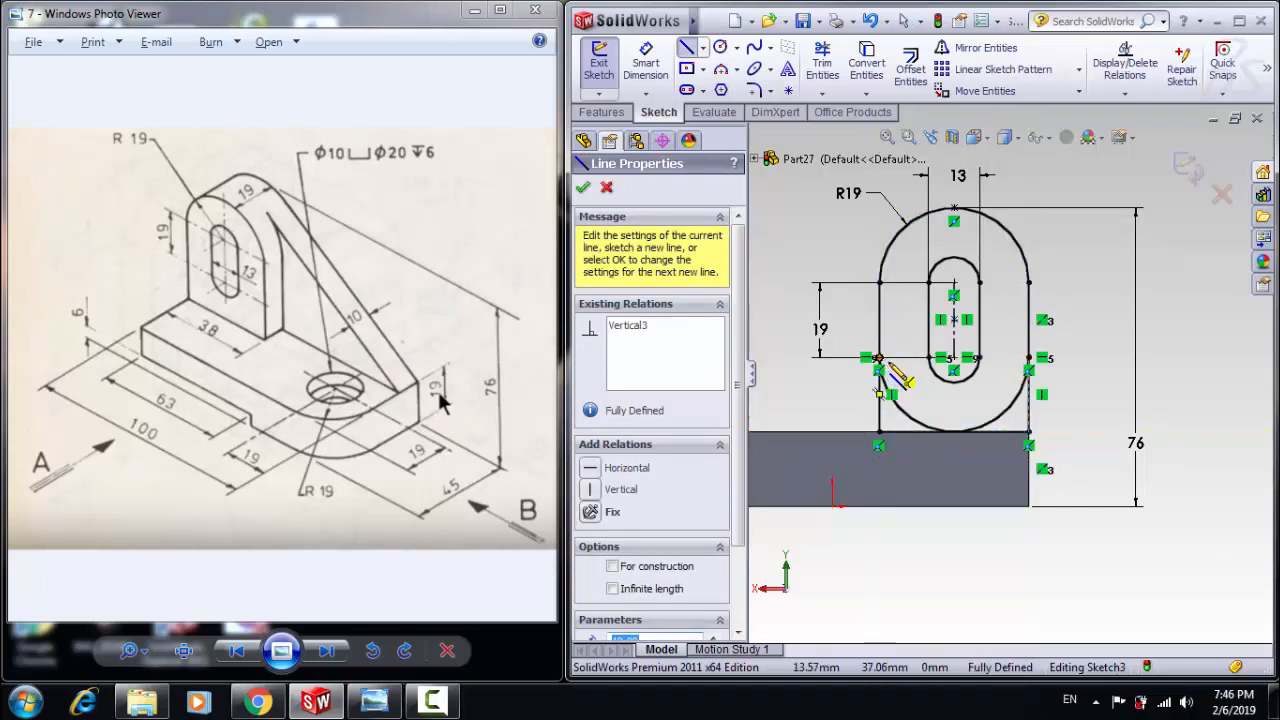
{"action": "key", "text": "Escape"}
Trim away the outer slot's lower arc, accepting the loss of the slot entity
{"action": "left_click", "coordinate": [822, 68]}
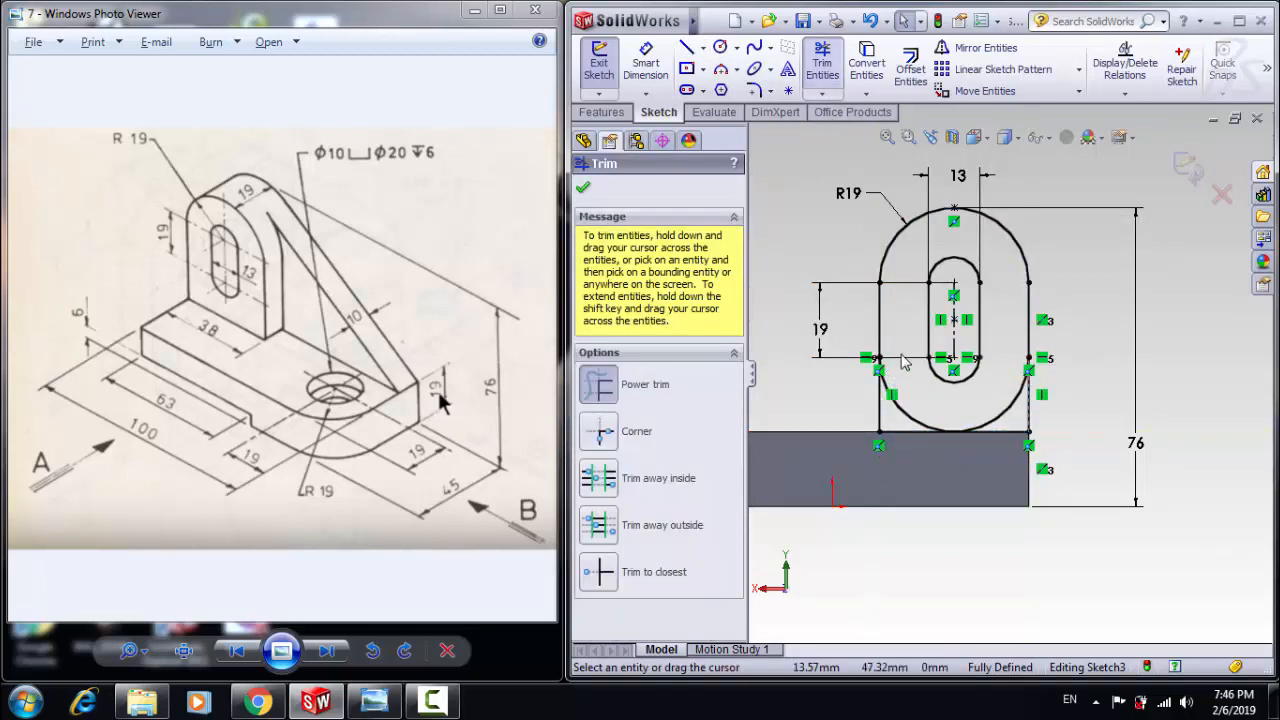
{"action": "left_click_drag", "start_coordinate": [905, 424], "coordinate": [910, 425]}
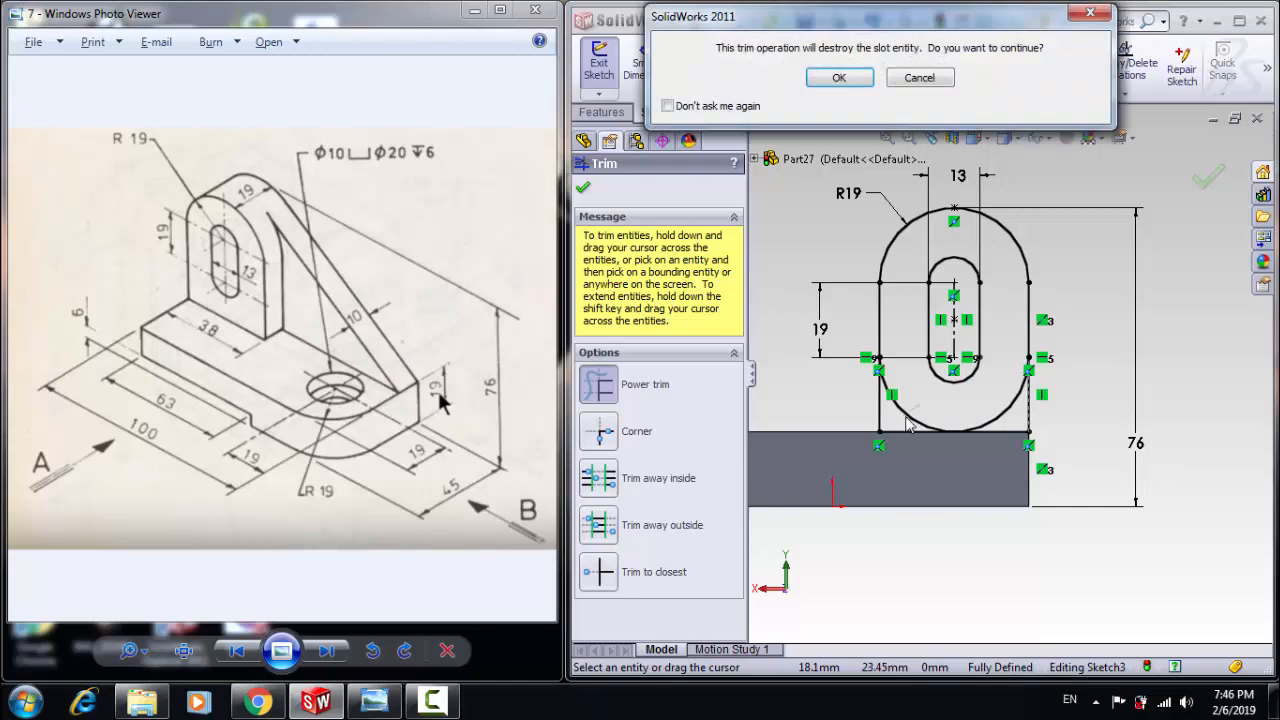
{"action": "left_click", "coordinate": [839, 78]}
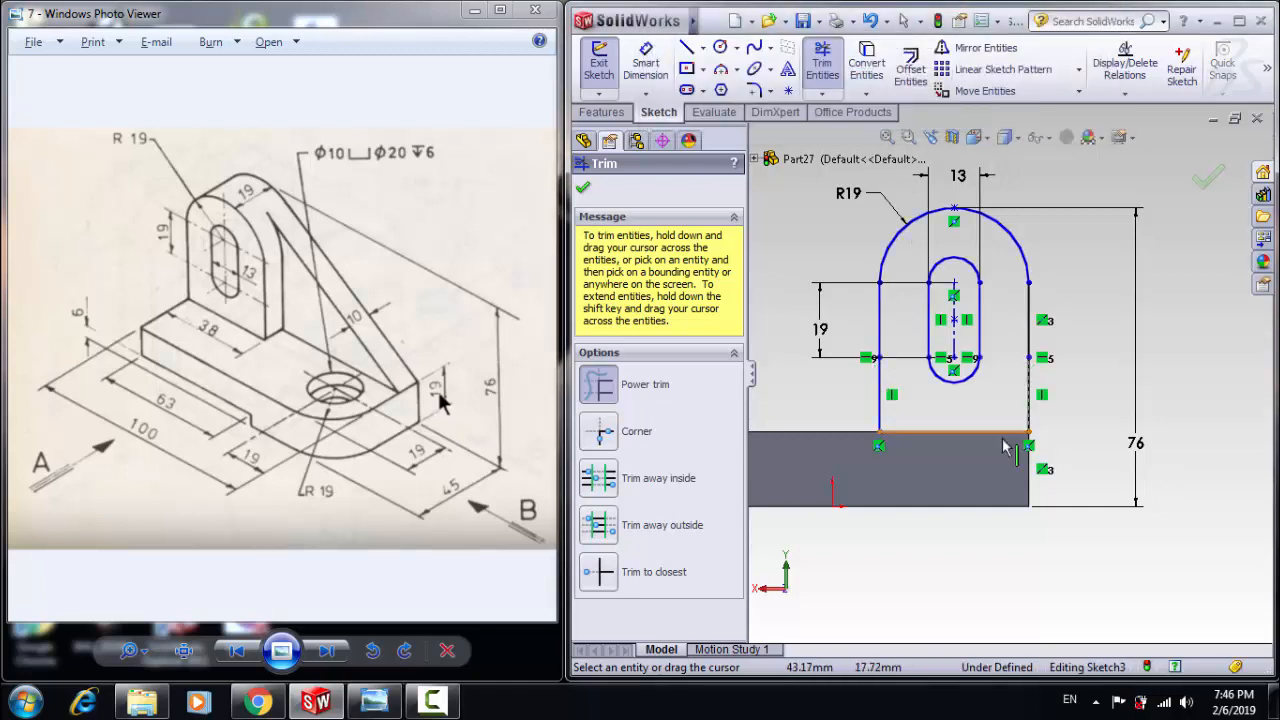
Extrude the lug profile 19 mm blind in the reversed direction, over the base block, merged with the body
{"action": "scroll", "coordinate": [1005, 445], "scroll_direction": "down", "scroll_amount": 5}
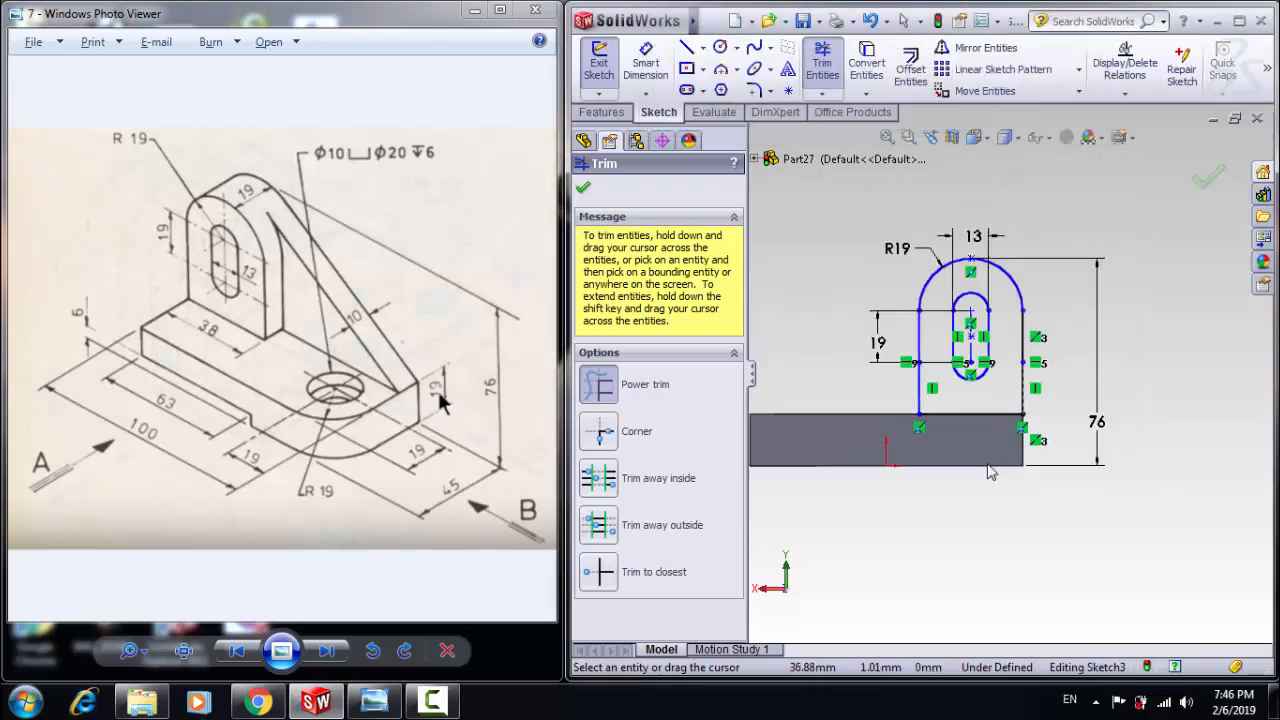
{"action": "left_click", "coordinate": [604, 113]}
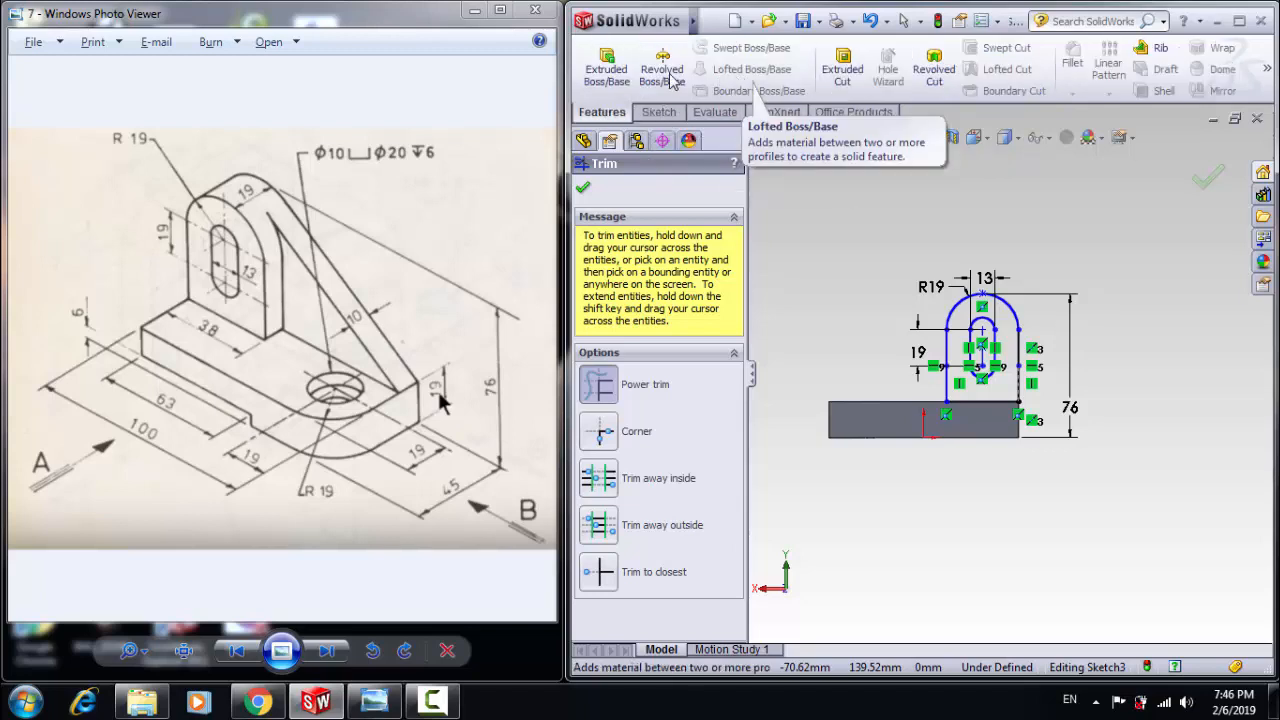
{"action": "left_click", "coordinate": [606, 68]}
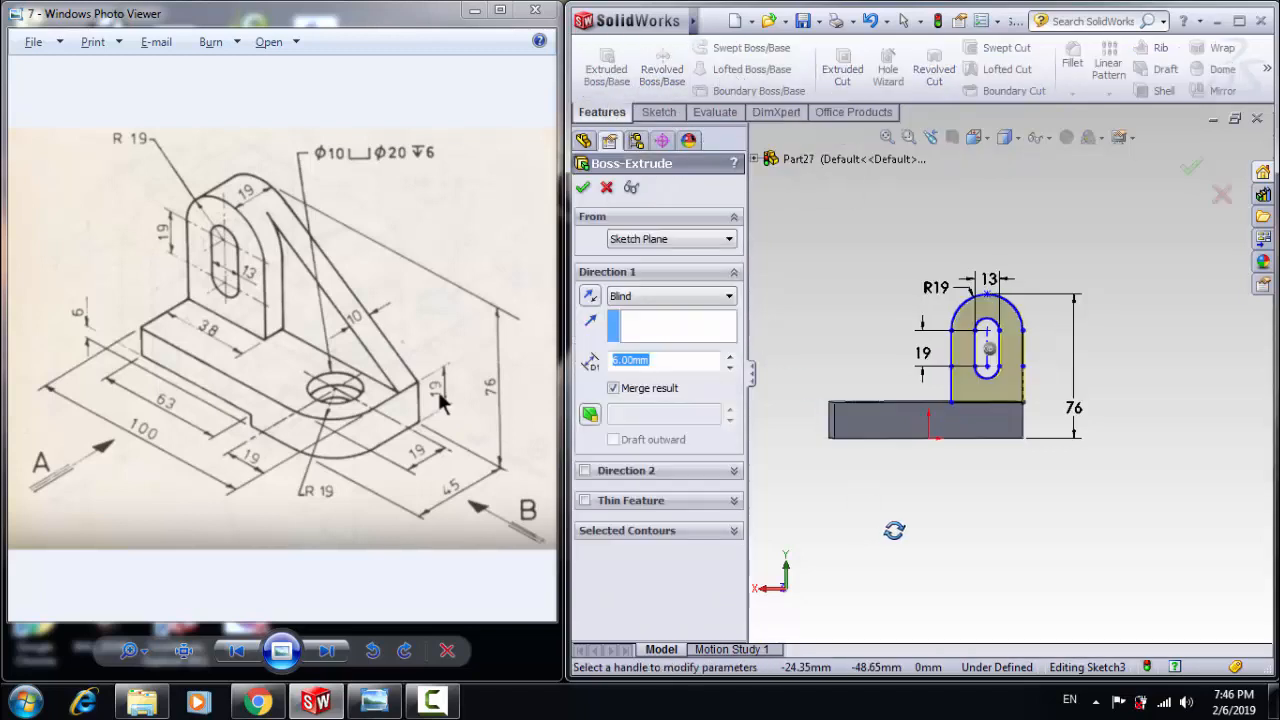
{"action": "left_click", "coordinate": [589, 299]}
{"action": "mouse_move", "coordinate": [863, 474]}
{"action": "middle_mouse_down"}
{"action": "mouse_move", "coordinate": [903, 500]}
{"action": "mouse_move", "coordinate": [771, 420]}
{"action": "middle_mouse_up"}
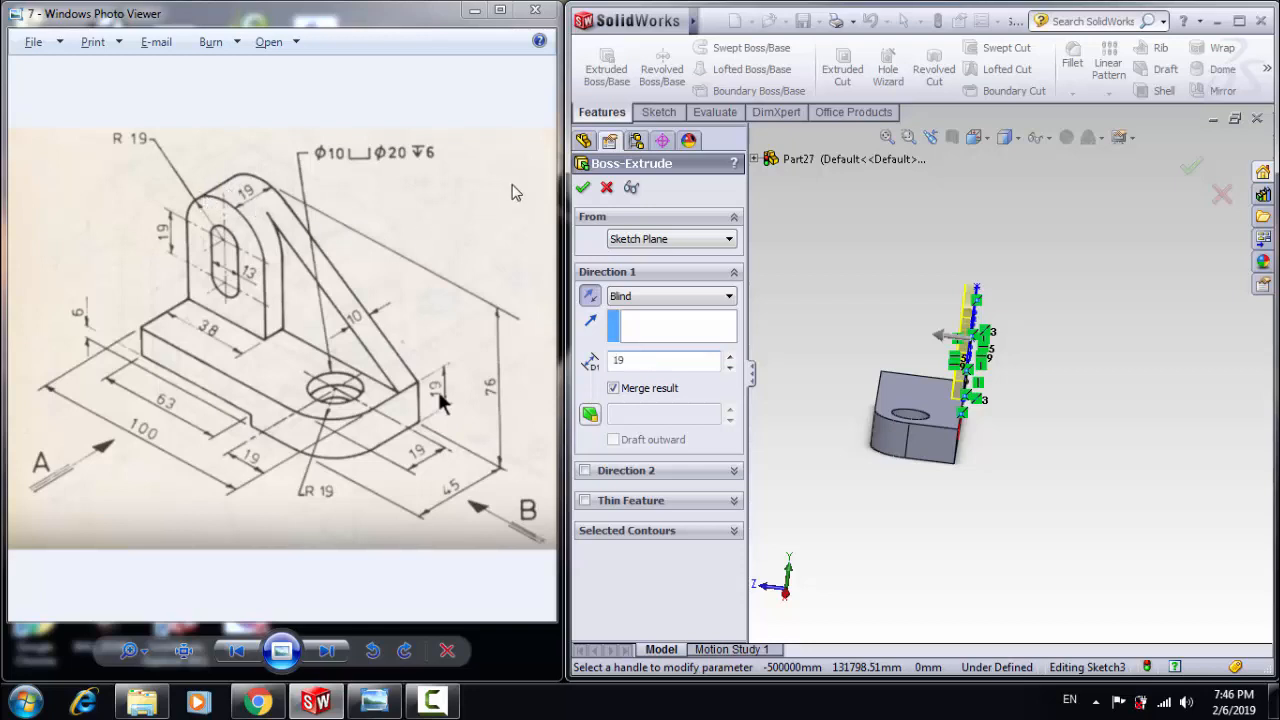
{"action": "key", "text": "Return"}
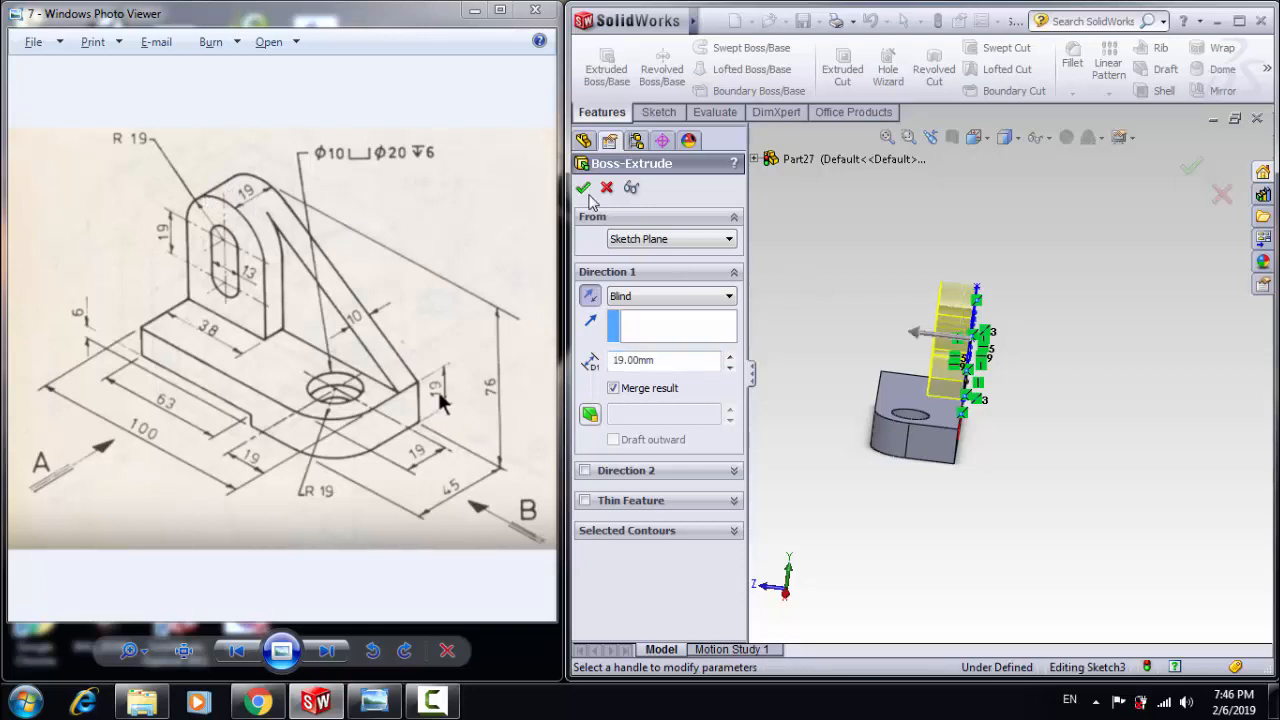
On the bracket's flat L-shaped face, sketch a sloped line from the base's upper outer corner to the lug's rounded top
{"action": "middle_click_drag", "start_coordinate": [824, 438], "coordinate": [755, 407]}
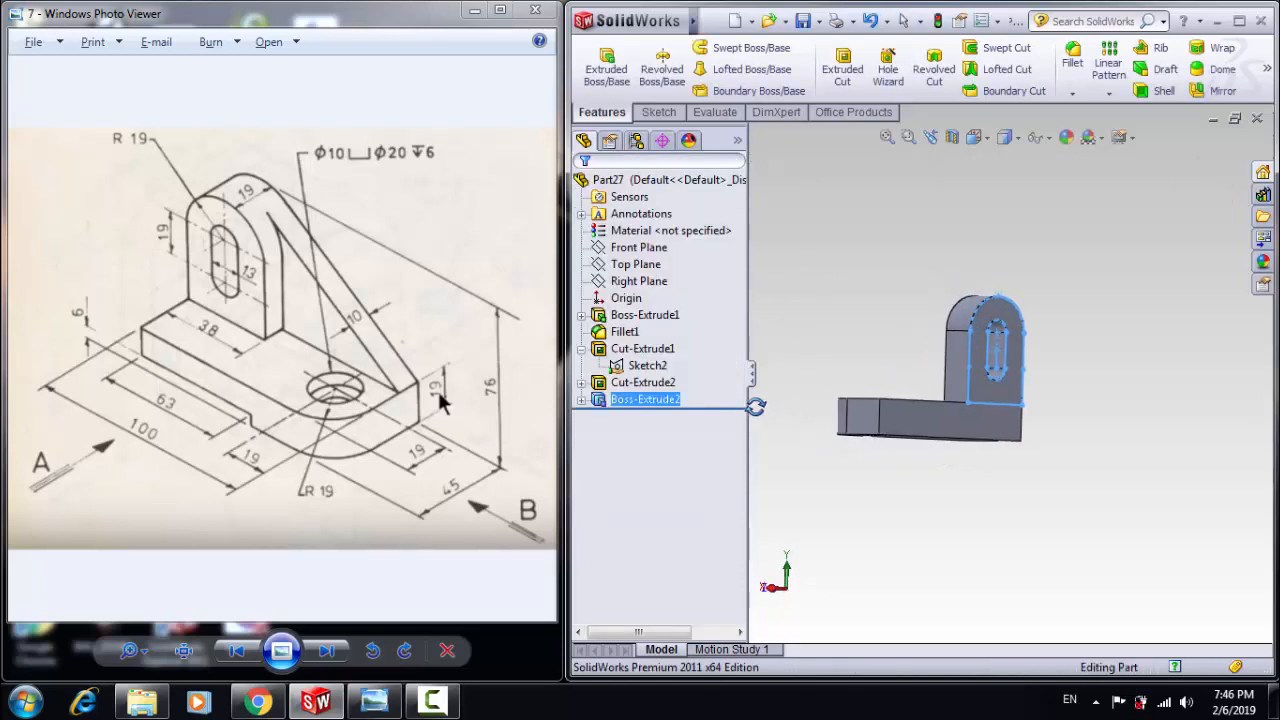
{"action": "left_click", "coordinate": [967, 423]}
{"action": "left_click", "coordinate": [658, 112]}
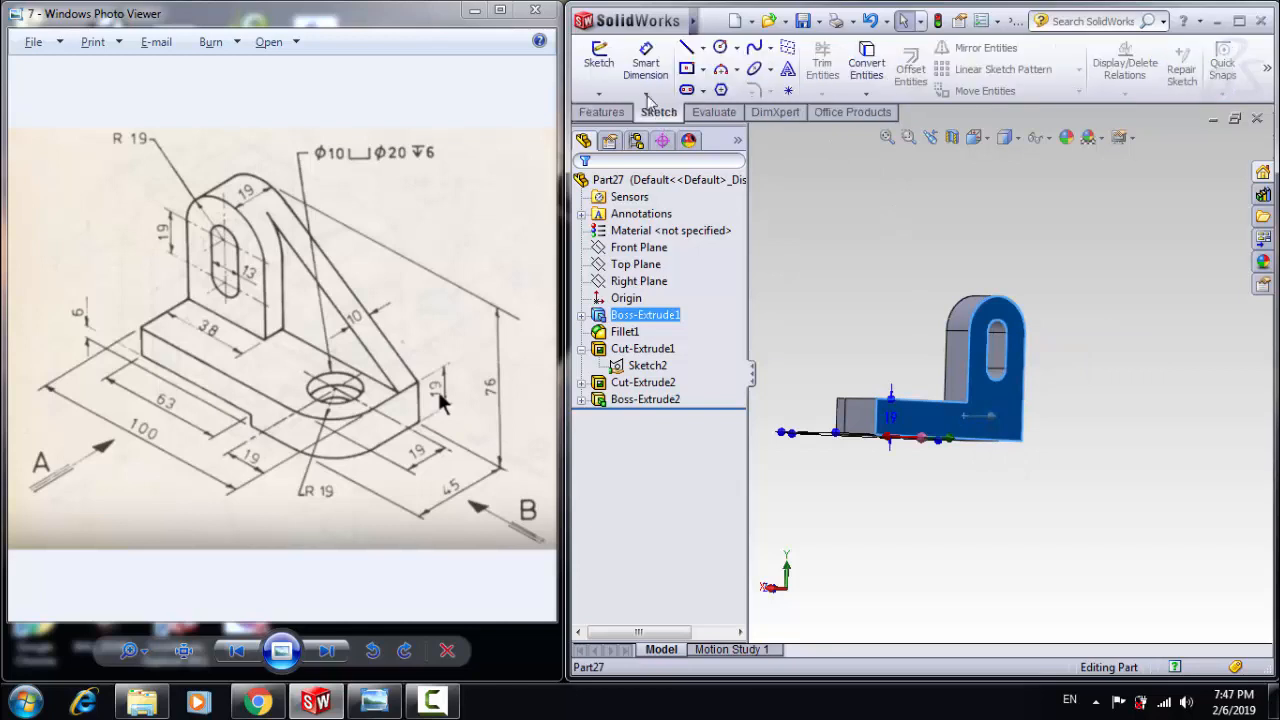
{"action": "left_click", "coordinate": [599, 62]}
{"action": "left_click", "coordinate": [987, 140]}
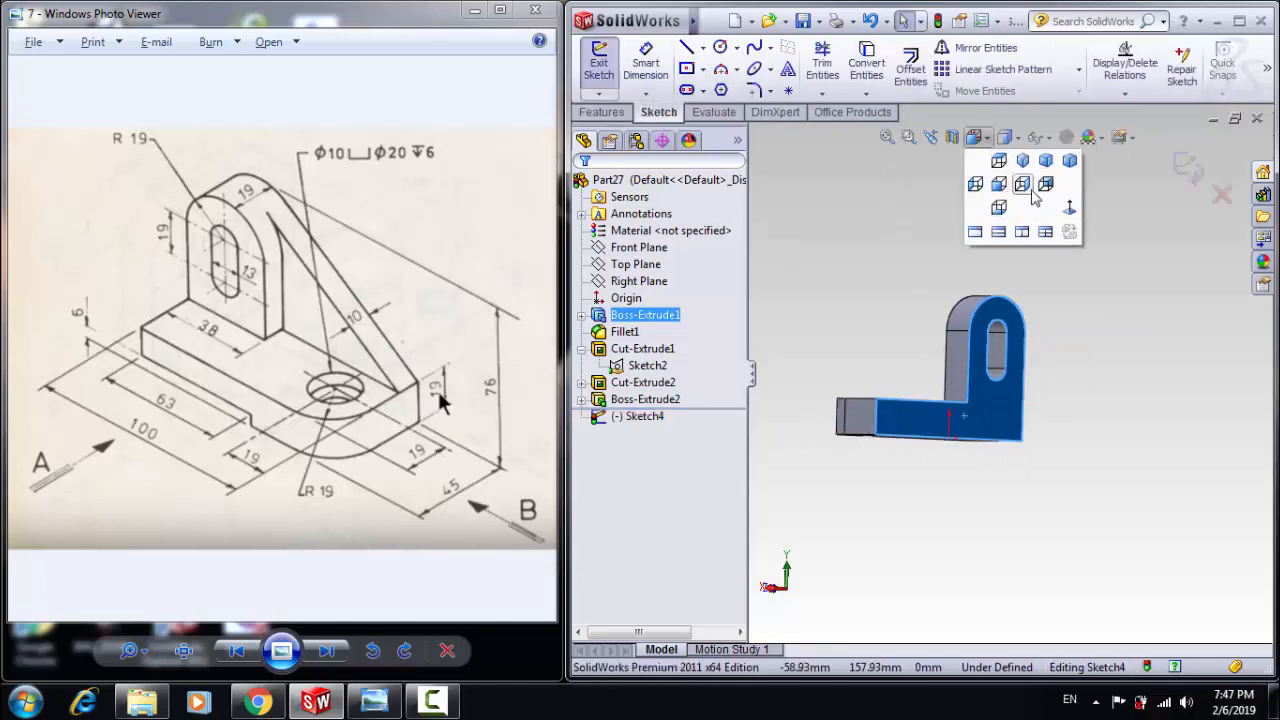
{"action": "left_click", "coordinate": [1067, 208]}
{"action": "scroll", "coordinate": [983, 440], "scroll_direction": "up", "scroll_amount": 6}
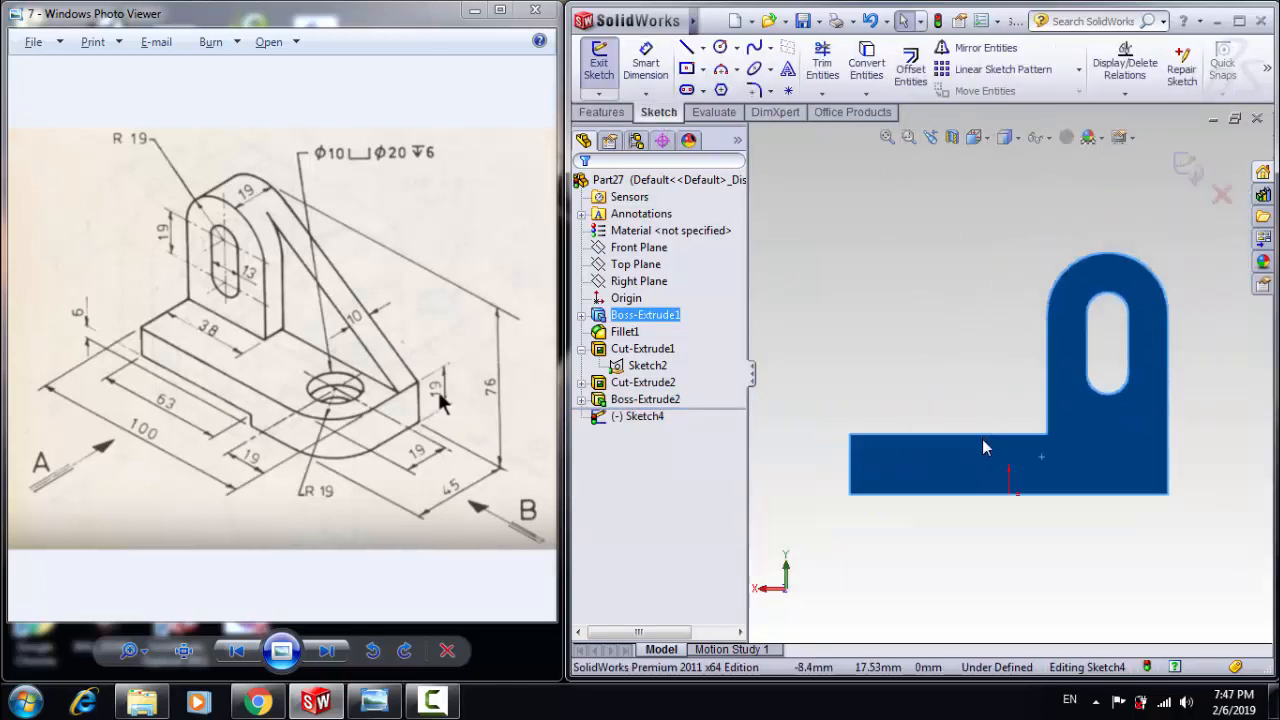
{"action": "scroll", "coordinate": [982, 449], "scroll_direction": "down", "scroll_amount": 2}
{"action": "left_click", "coordinate": [686, 47]}
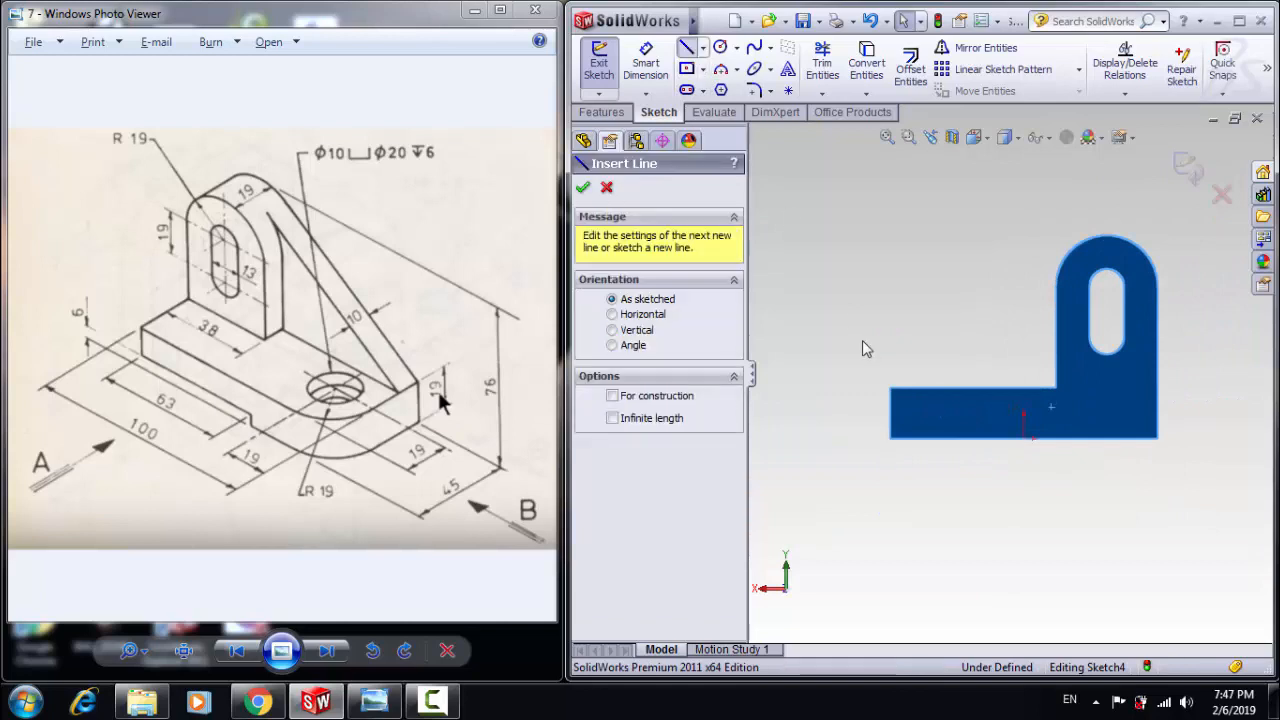
{"action": "left_click", "coordinate": [890, 389]}
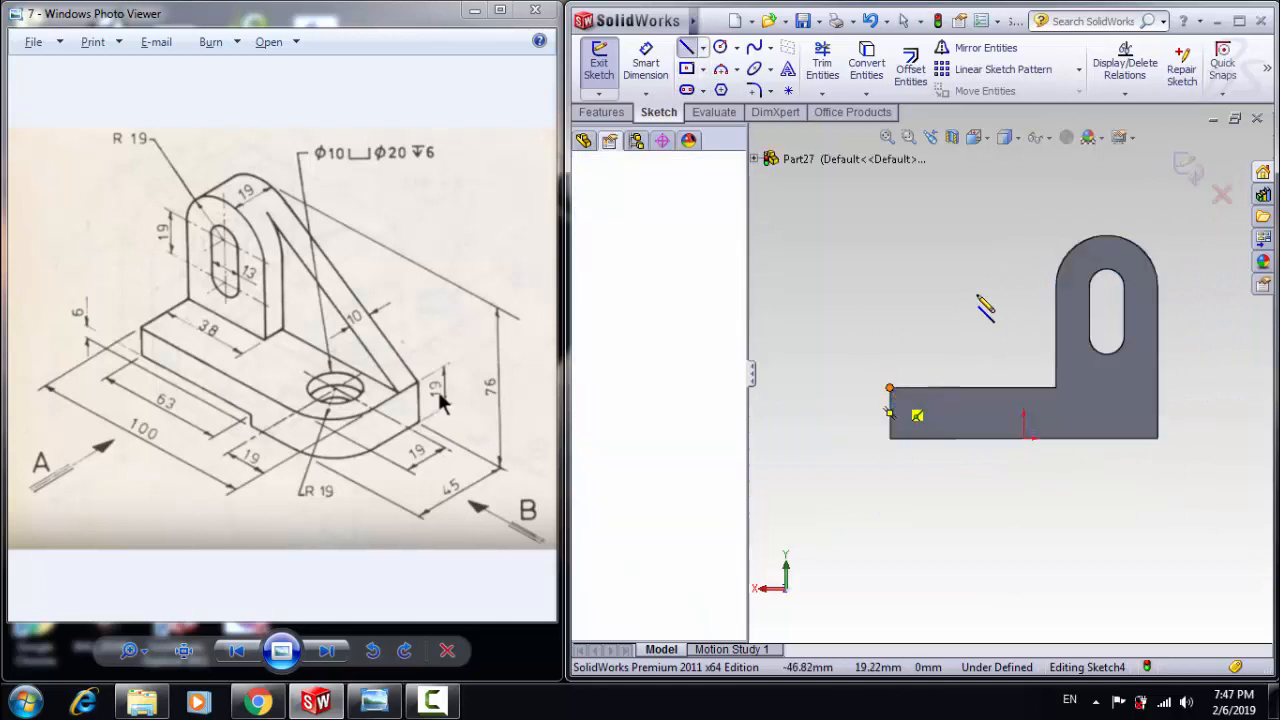
{"action": "left_click", "coordinate": [1080, 232]}
{"action": "key", "text": "Escape"}
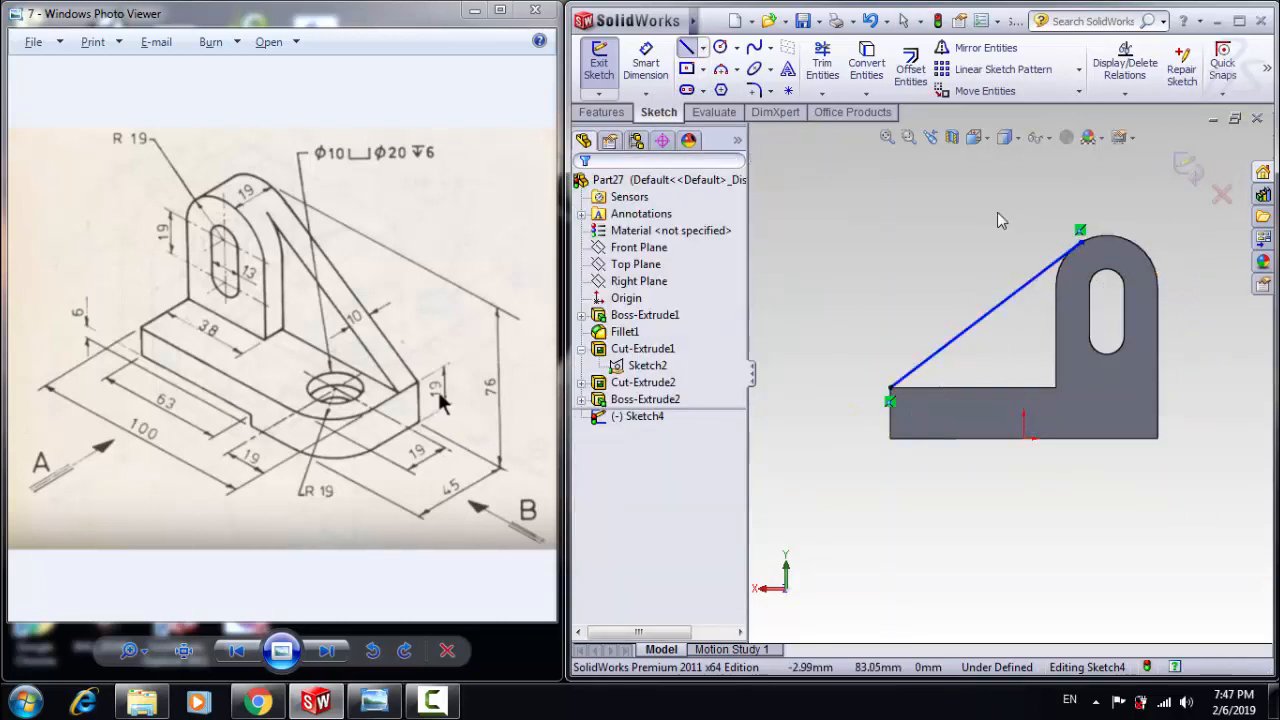
Make the sloped line tangent to the lug's rounded top edge
{"action": "left_click", "coordinate": [1040, 265]}
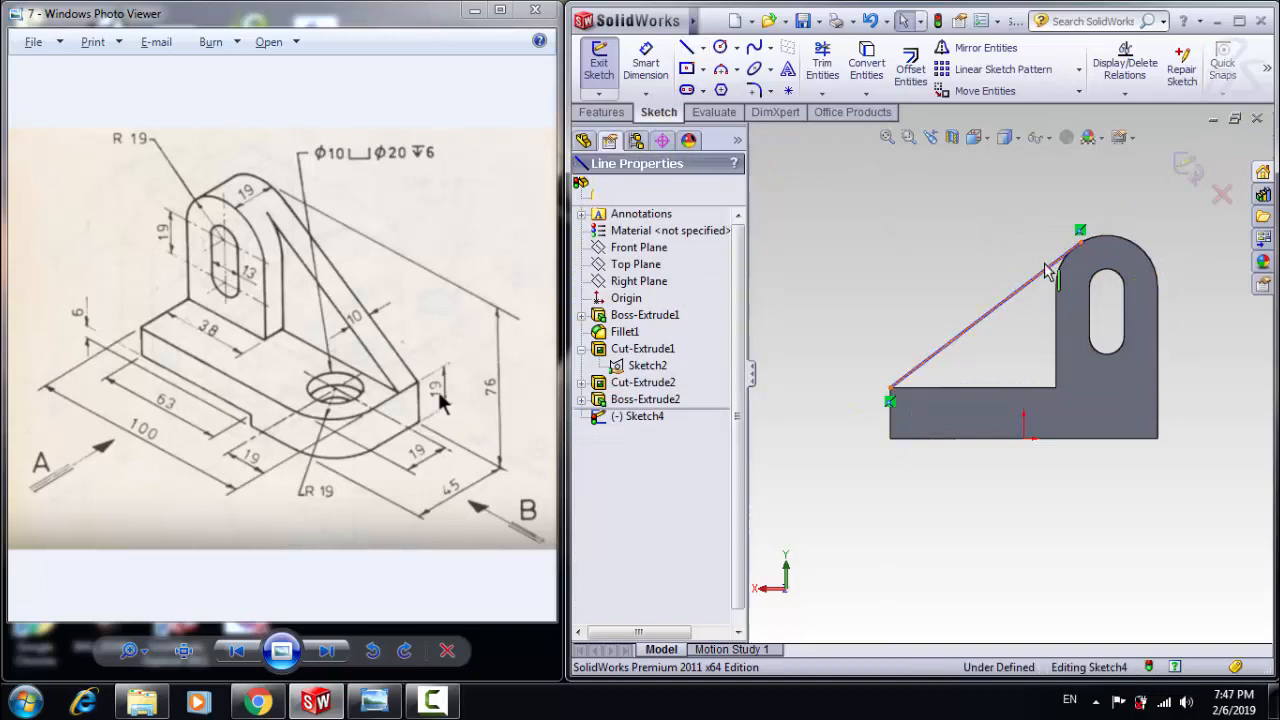
{"action": "left_click", "coordinate": [1125, 248], "text": "ctrl"}
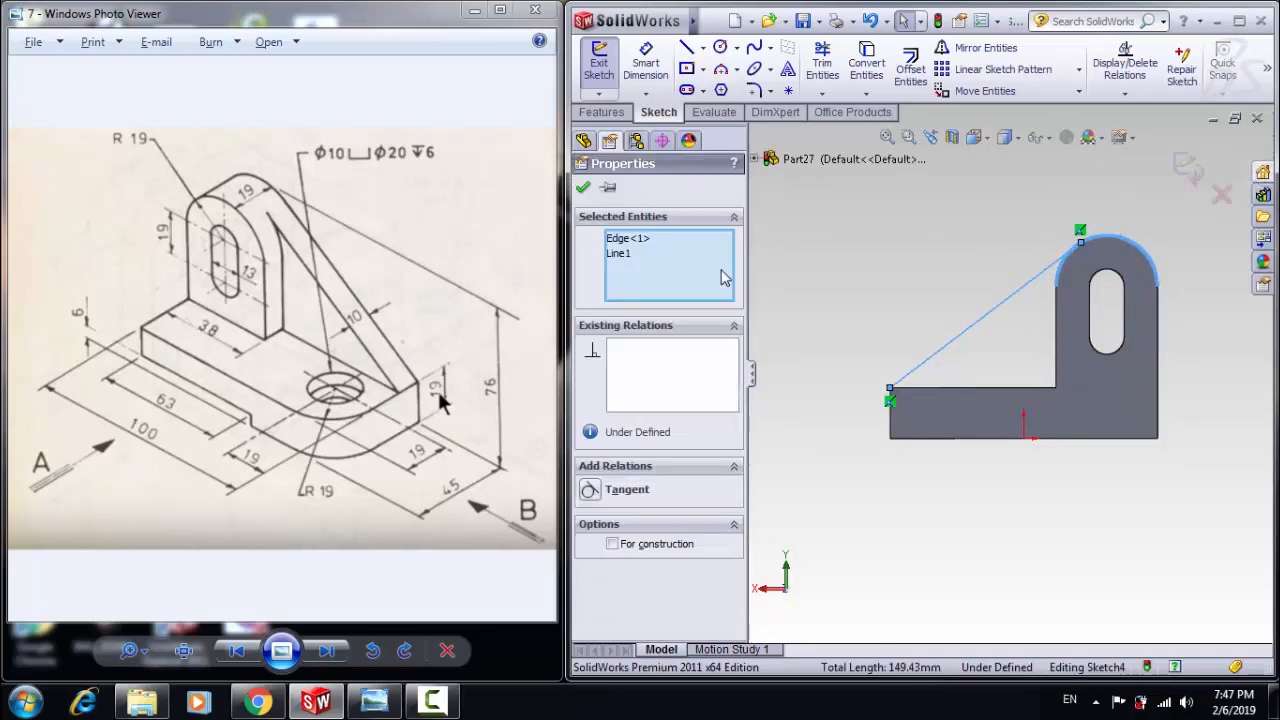
{"action": "left_click", "coordinate": [600, 485]}
{"action": "left_click", "coordinate": [824, 477]}
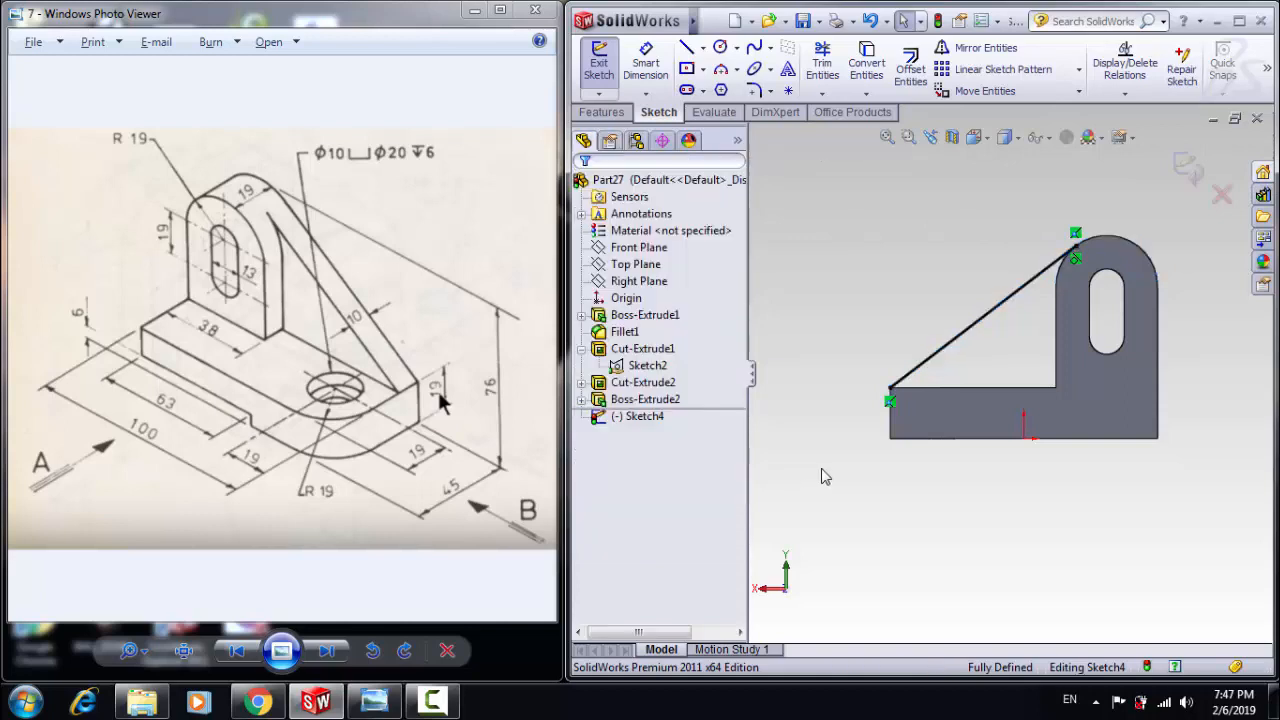
Create a 10 mm thick rib from the sloped line, with the thickness applied on the second side
{"action": "left_click", "coordinate": [601, 112]}
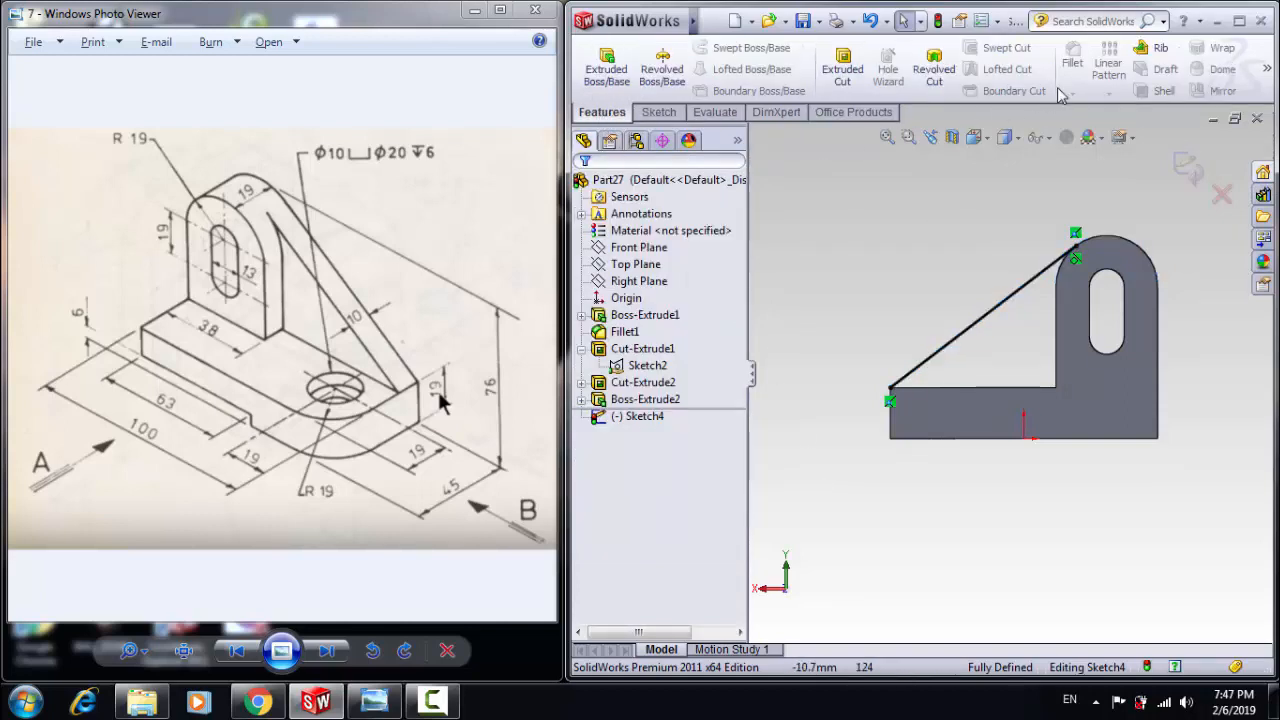
{"action": "left_click", "coordinate": [1147, 55]}
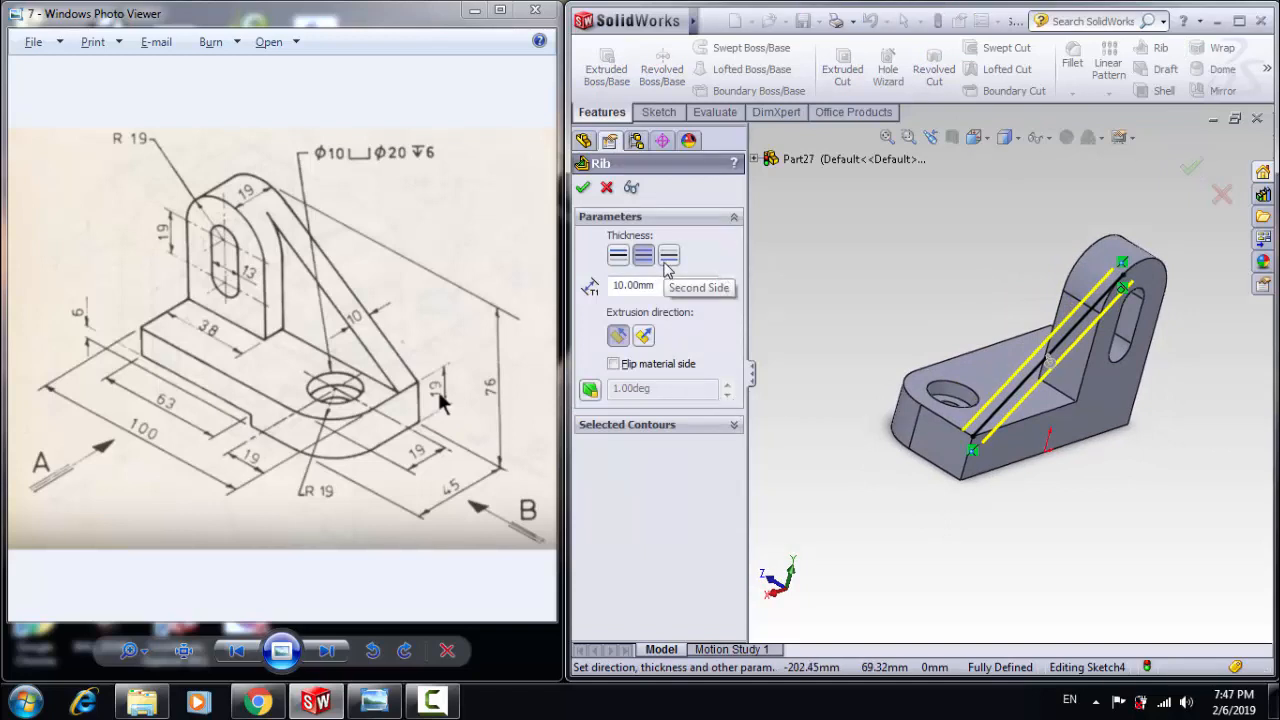
{"action": "left_click", "coordinate": [666, 263]}
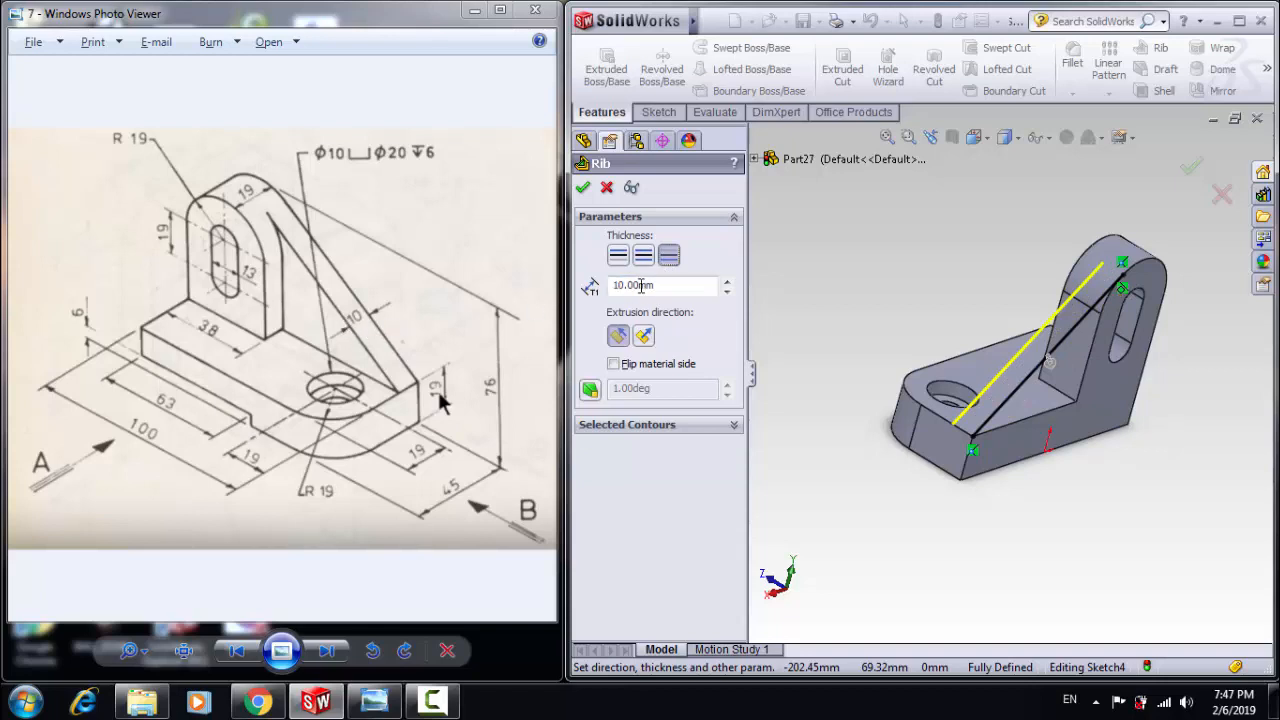
{"action": "left_click", "coordinate": [584, 189]}
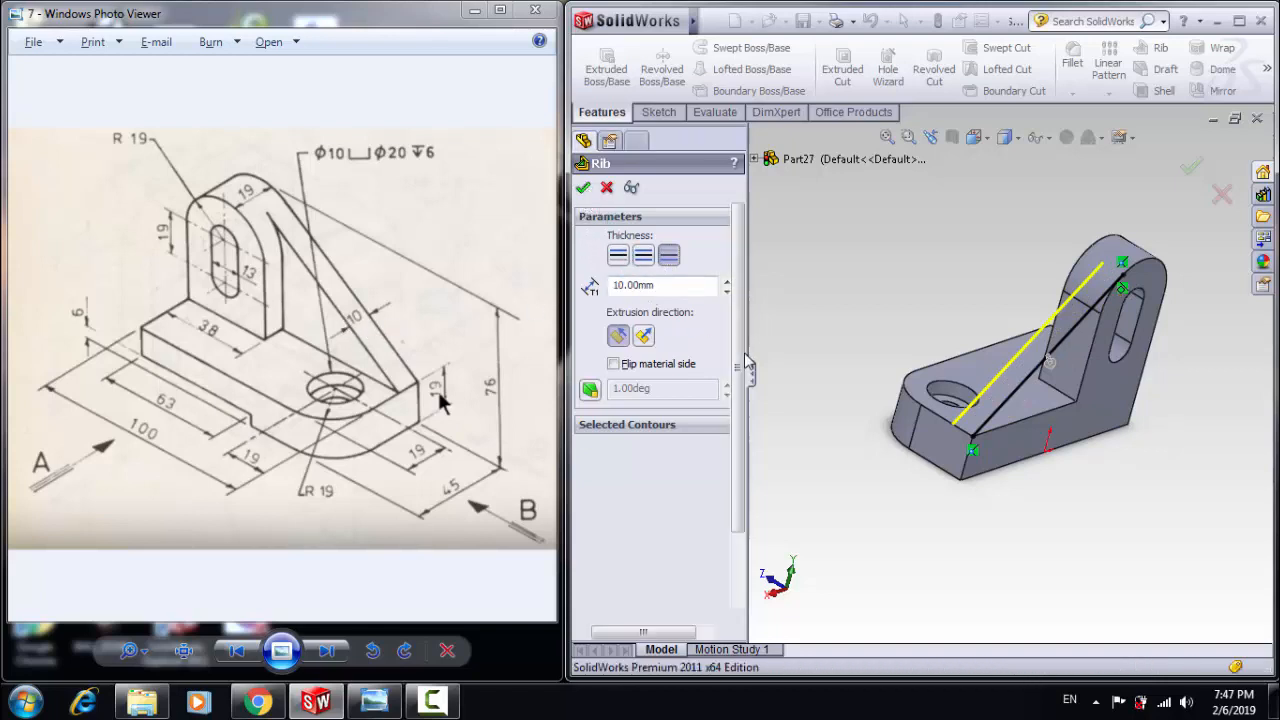
On the base's long side face below the slotted lug, sketch a corner rectangle about 41 by 6 mm from the square end's lower corner
{"action": "middle_click_drag", "start_coordinate": [796, 358], "coordinate": [868, 497]}
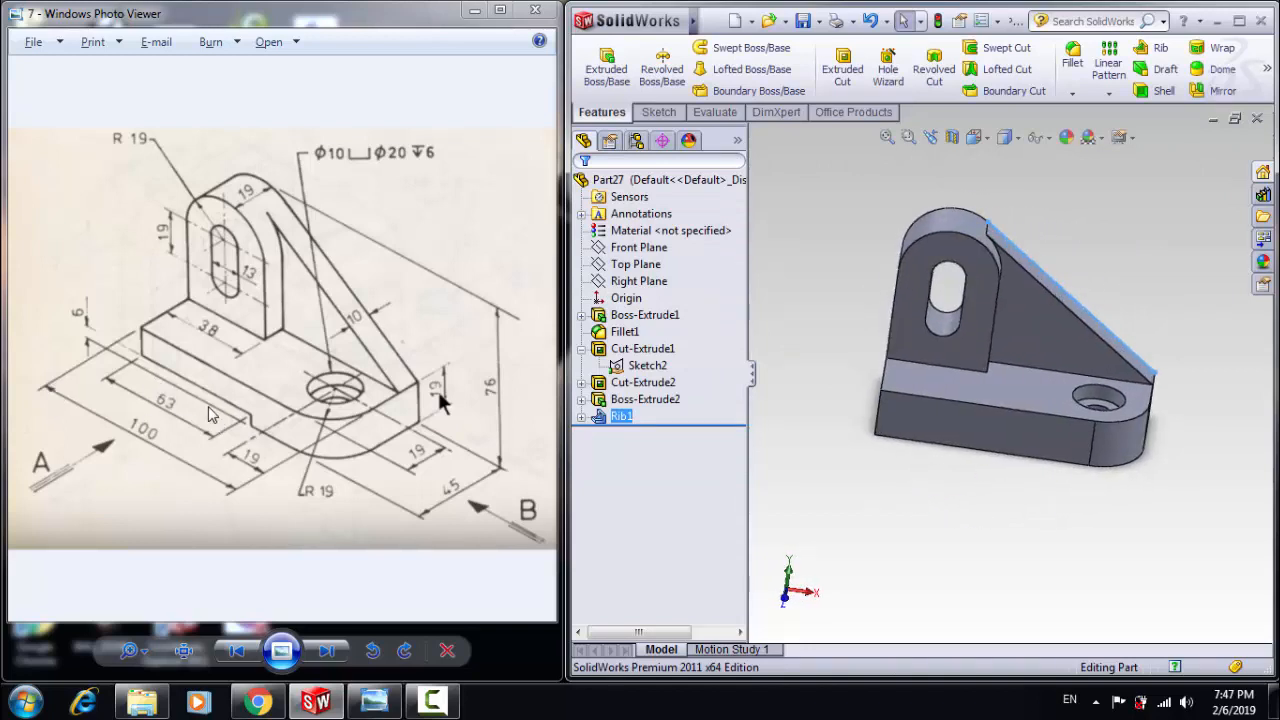
{"action": "left_click", "coordinate": [909, 427]}
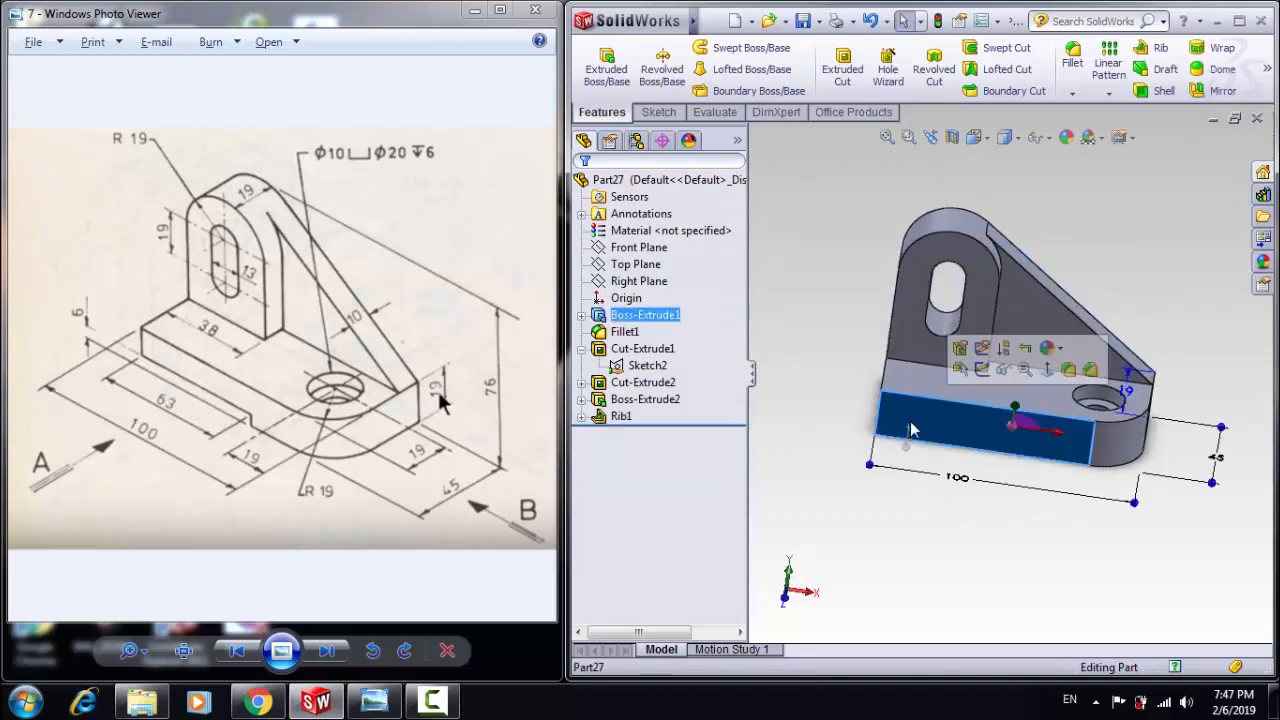
{"action": "left_click", "coordinate": [659, 112]}
{"action": "left_click", "coordinate": [598, 62]}
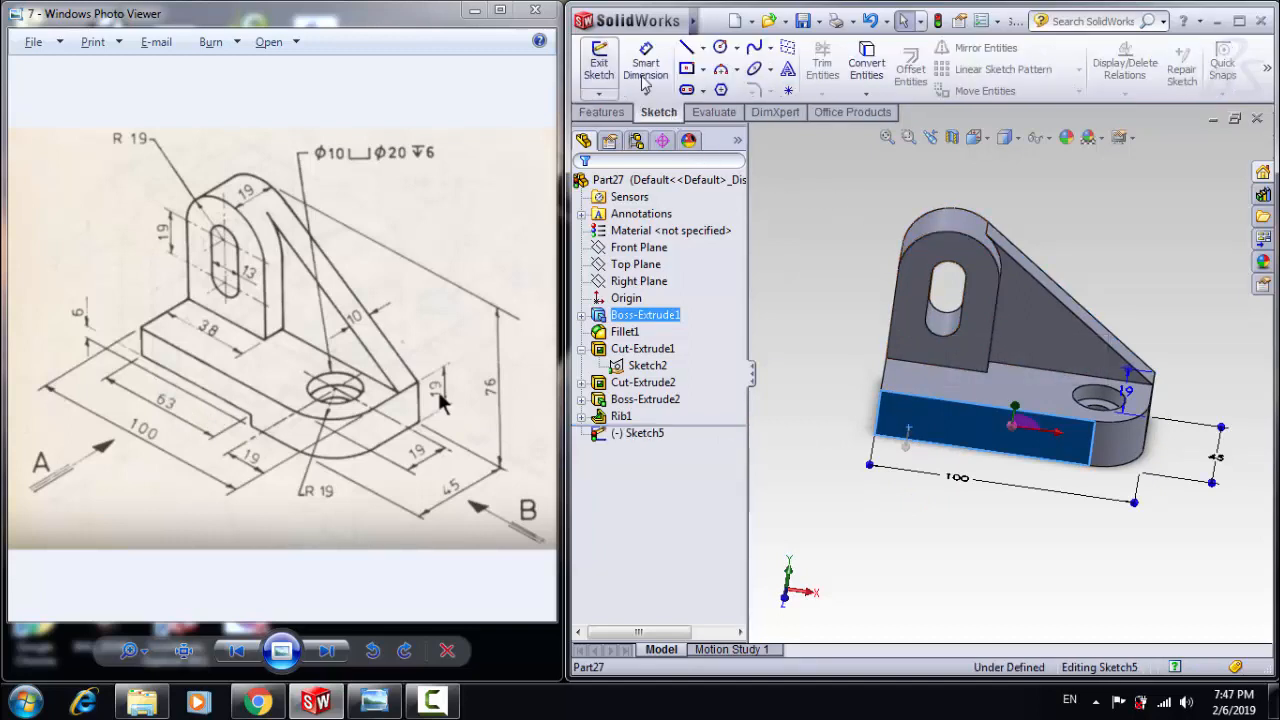
{"action": "left_click", "coordinate": [976, 144]}
{"action": "left_click", "coordinate": [1066, 210]}
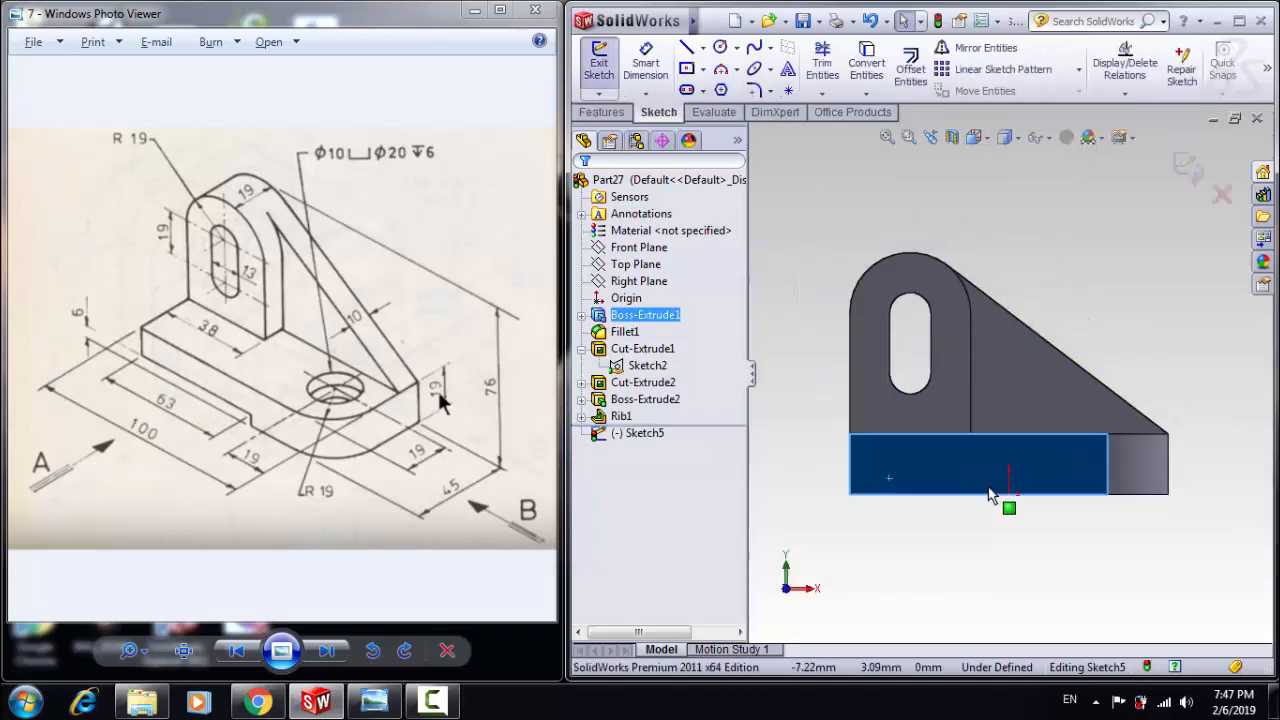
{"action": "left_click", "coordinate": [705, 82]}
{"action": "left_click", "coordinate": [715, 94]}
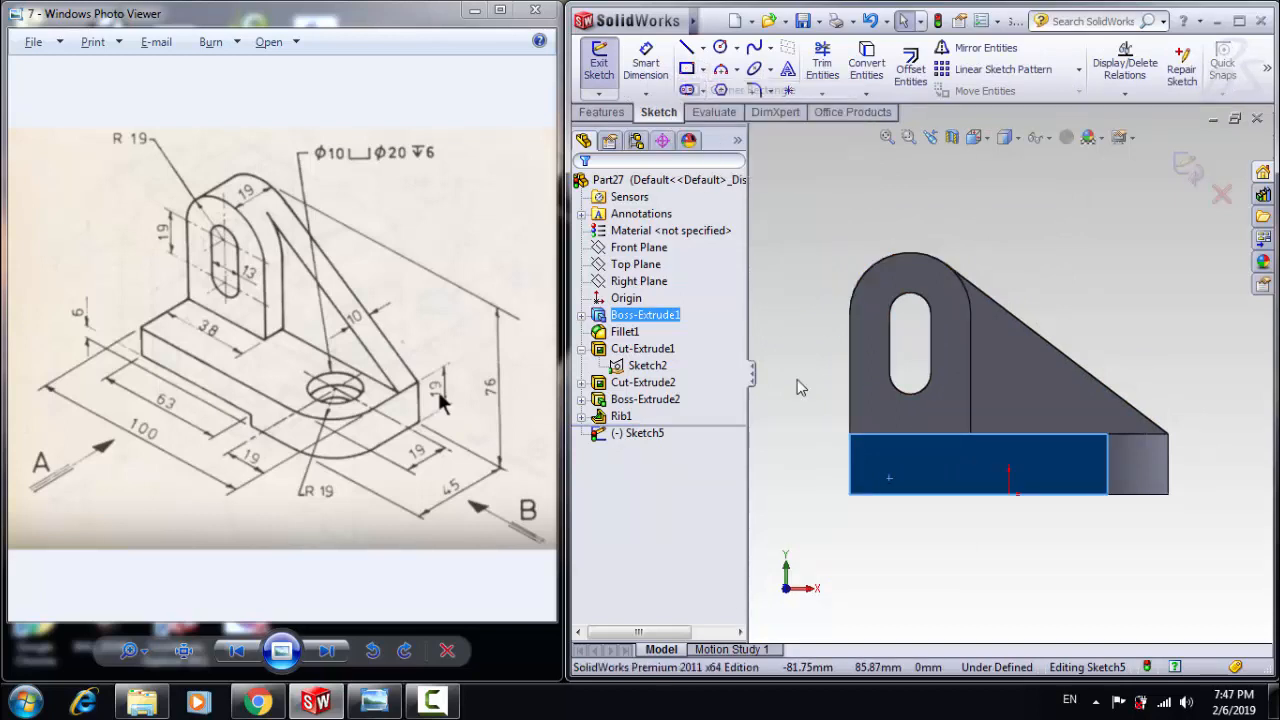
{"action": "left_click", "coordinate": [849, 495]}
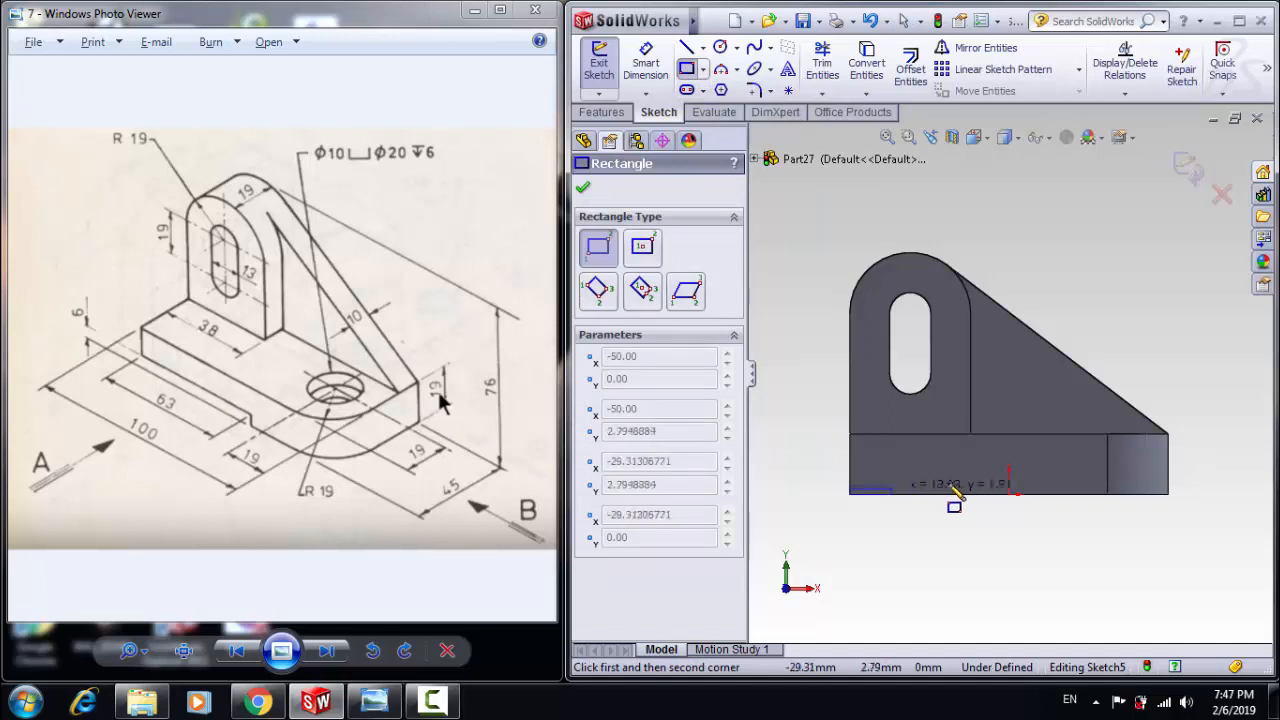
{"action": "left_click", "coordinate": [982, 478]}
Dimension the rectangle to 63 mm long and 6 mm high
{"action": "left_click", "coordinate": [654, 76]}
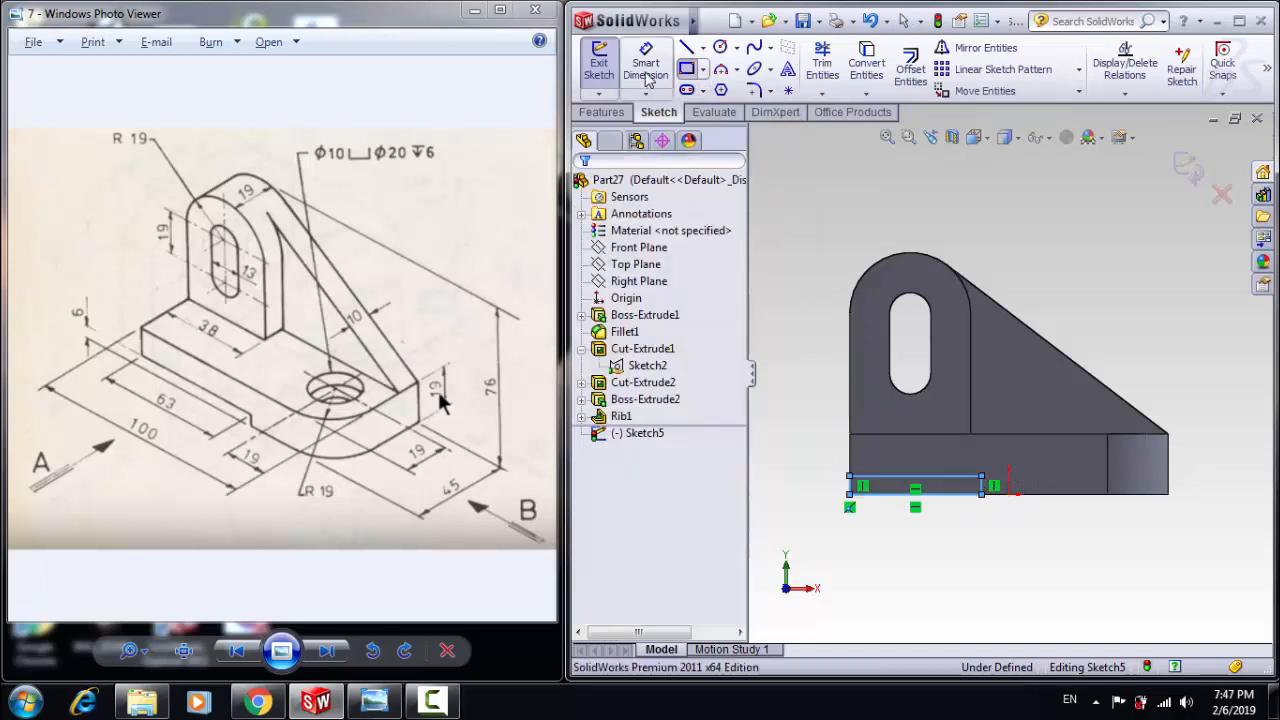
{"action": "left_click", "coordinate": [947, 500]}
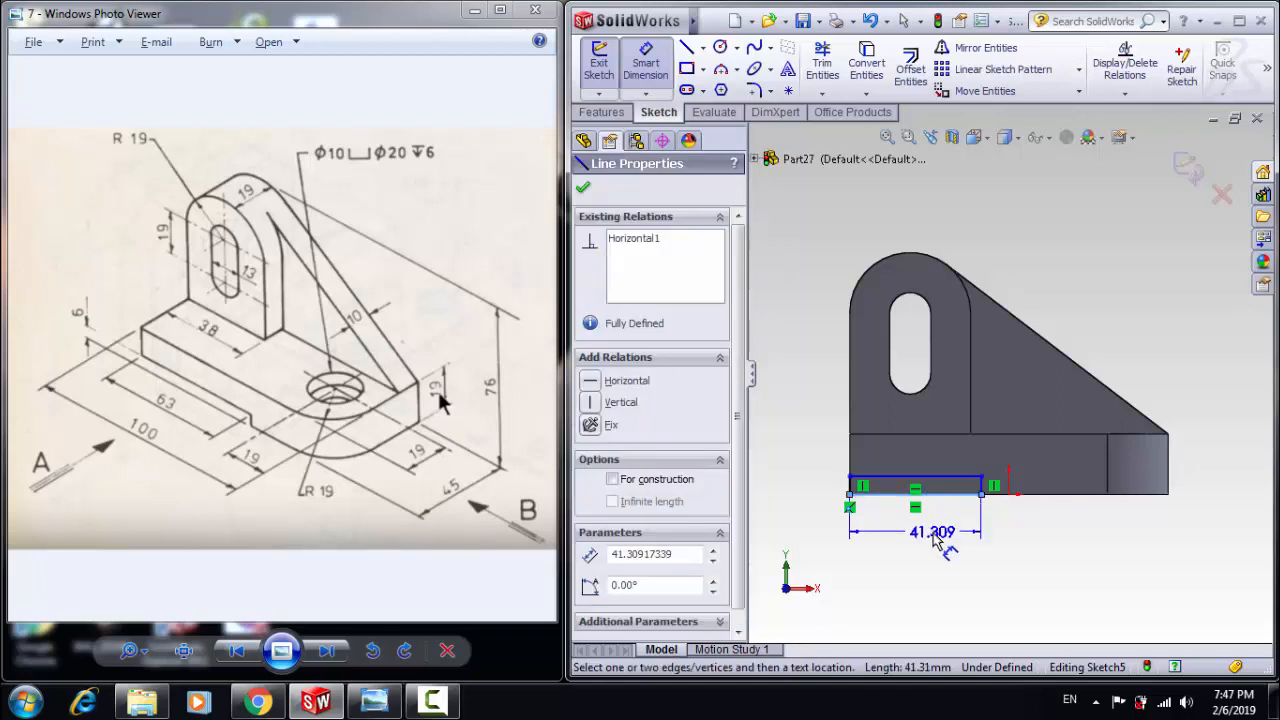
{"action": "left_click", "coordinate": [935, 540]}
{"action": "type", "text": "63"}
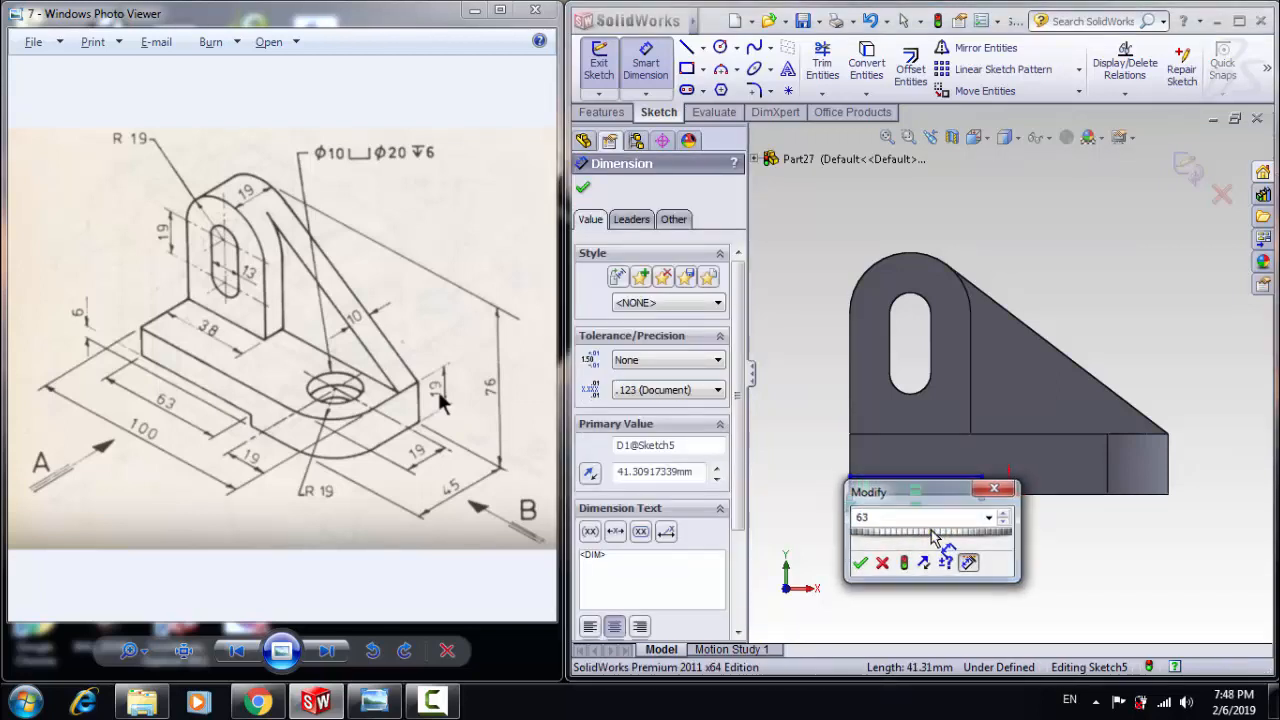
{"action": "key", "text": "Return"}
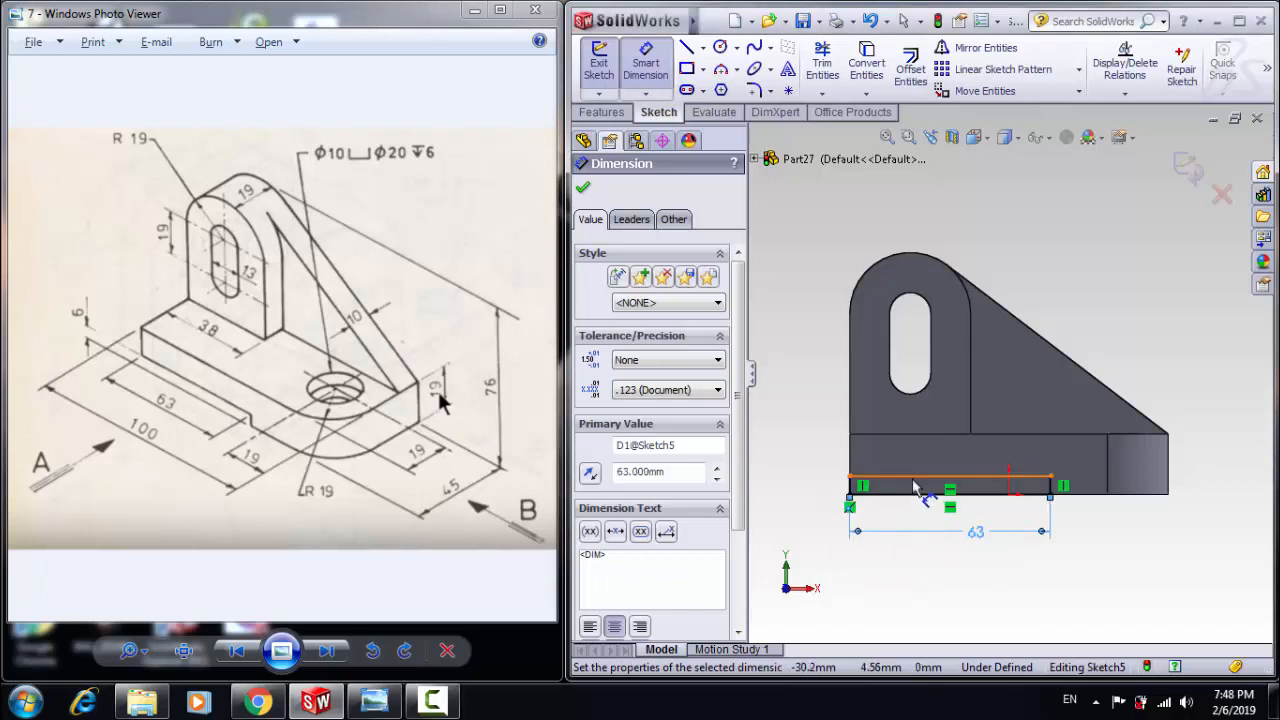
{"action": "left_click", "coordinate": [915, 487]}
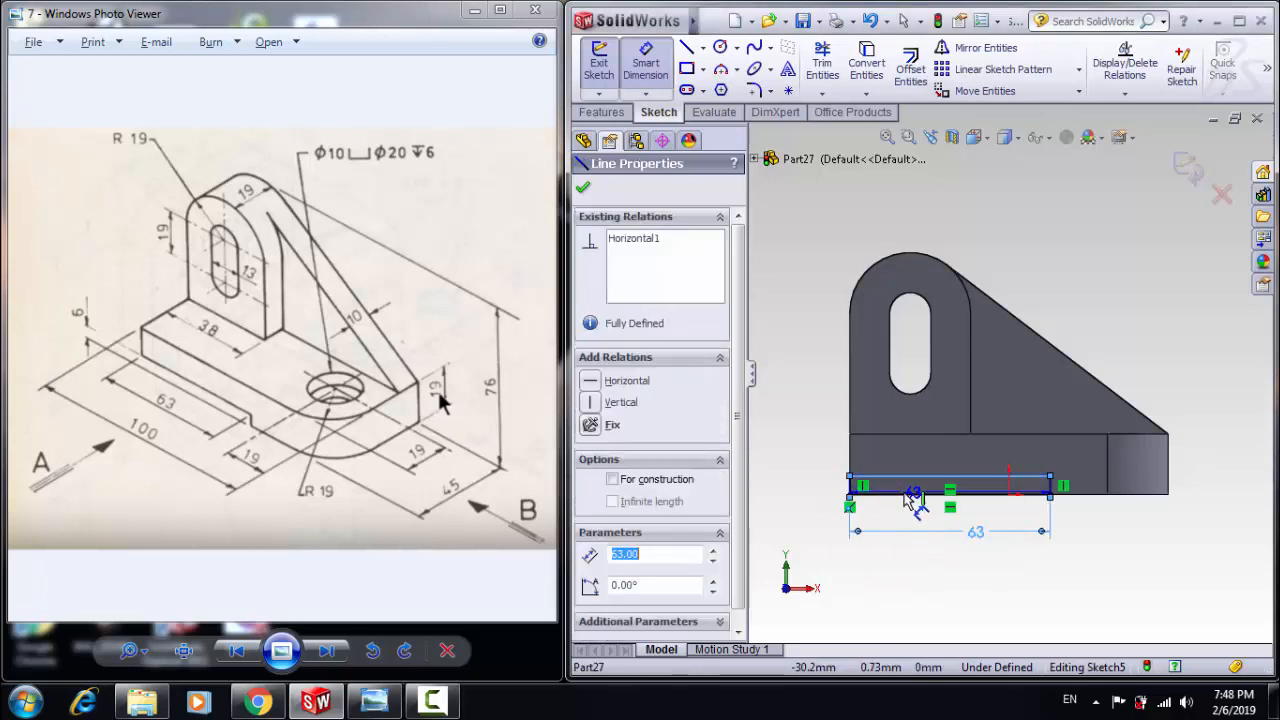
{"action": "left_click", "coordinate": [794, 486]}
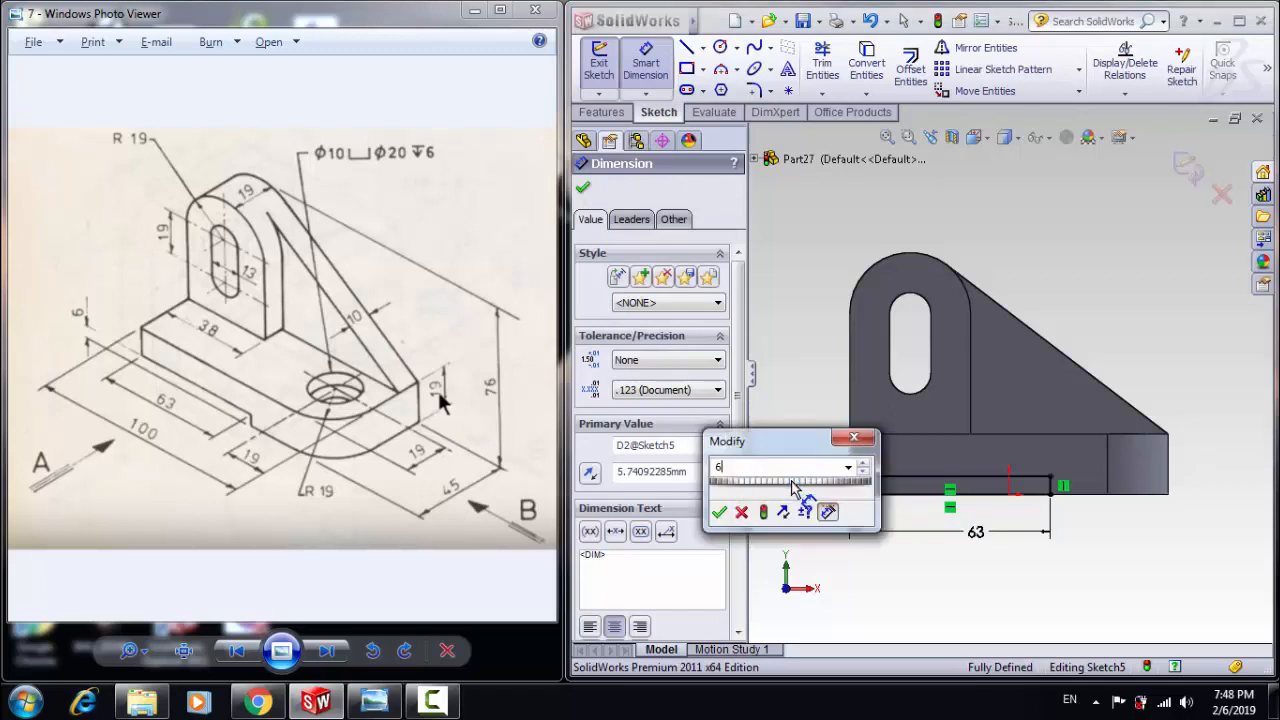
{"action": "key", "text": "Return"}
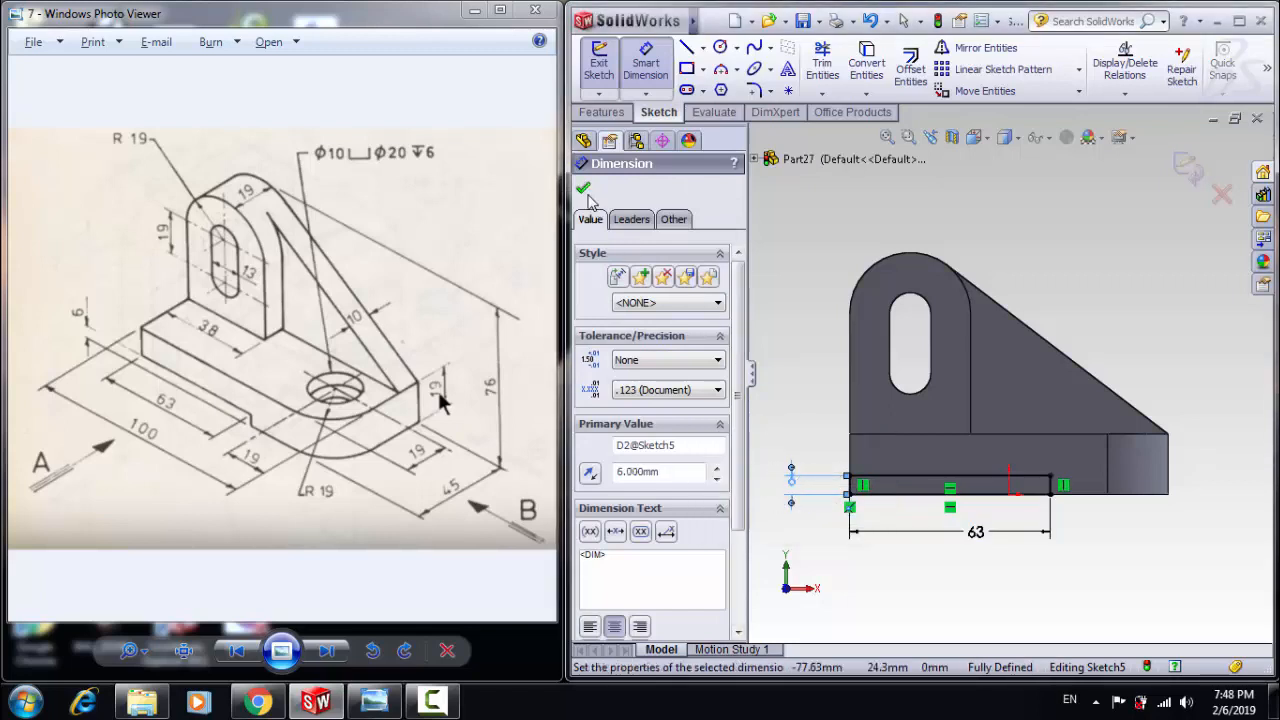
{"action": "left_click", "coordinate": [583, 188]}
Cut-extrude the rectangle through the base's underside with the Up To Next end condition
{"action": "left_click", "coordinate": [601, 112]}
{"action": "left_click", "coordinate": [842, 70]}
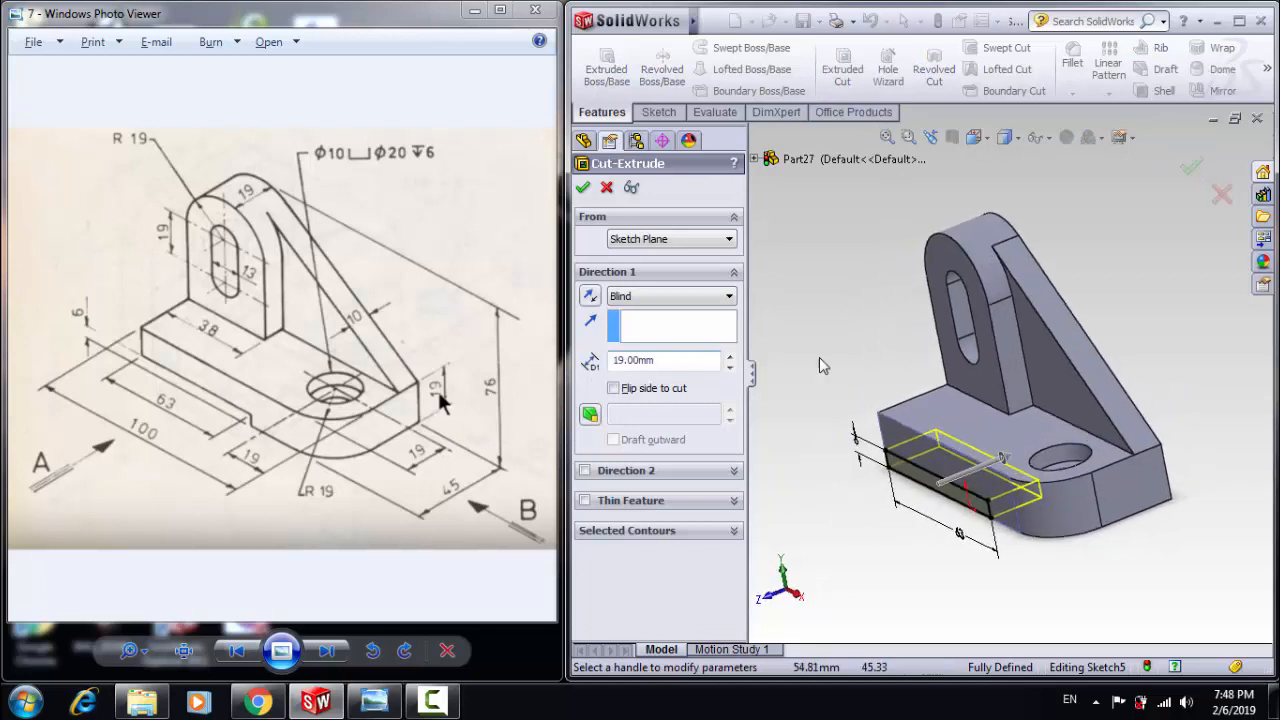
{"action": "left_click", "coordinate": [700, 296]}
{"action": "left_click", "coordinate": [678, 334]}
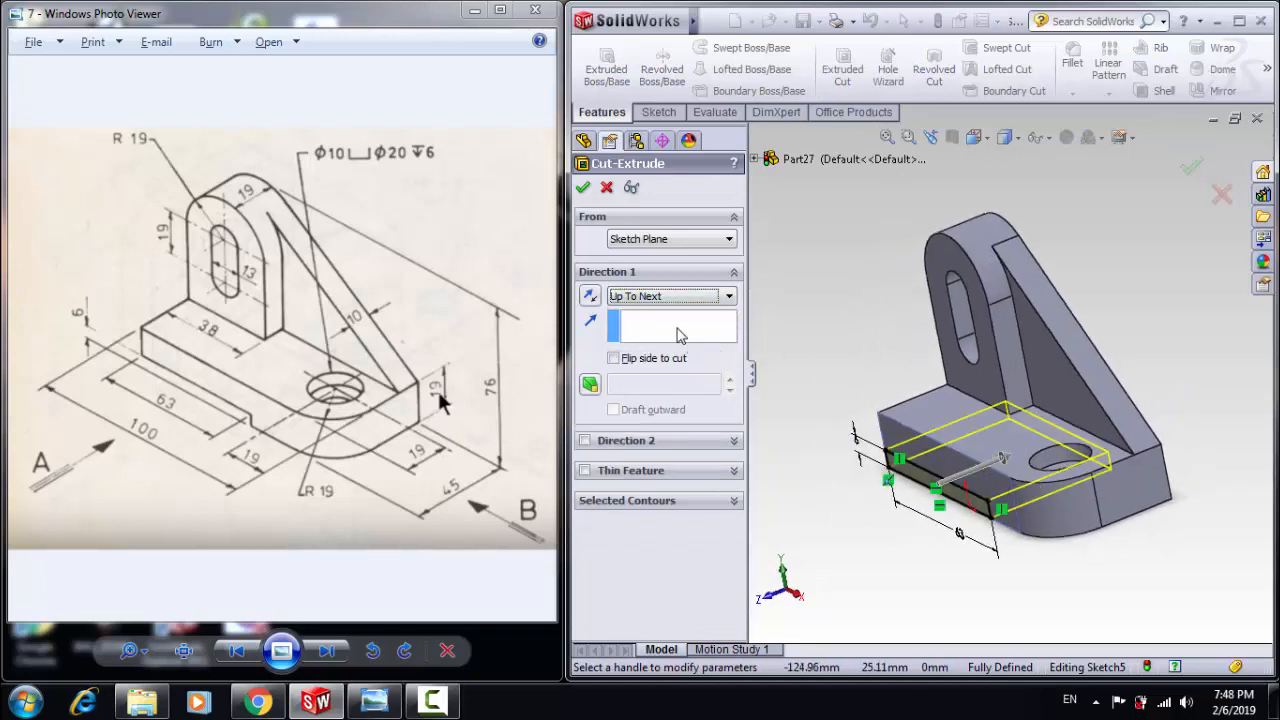
{"action": "left_click", "coordinate": [582, 189]}
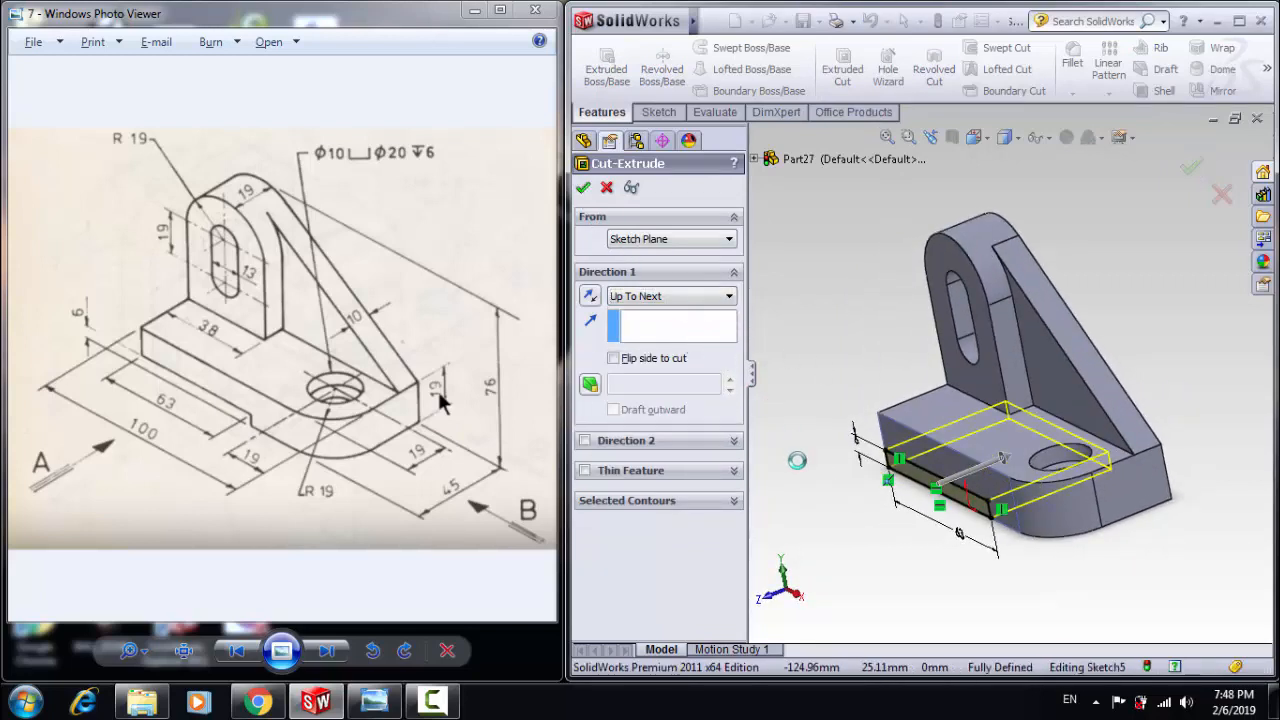
{"action": "left_click", "coordinate": [811, 526]}
Apply a light peach colour from the standard swatches to the whole part
{"action": "middle_click_drag", "start_coordinate": [811, 526], "coordinate": [845, 505]}
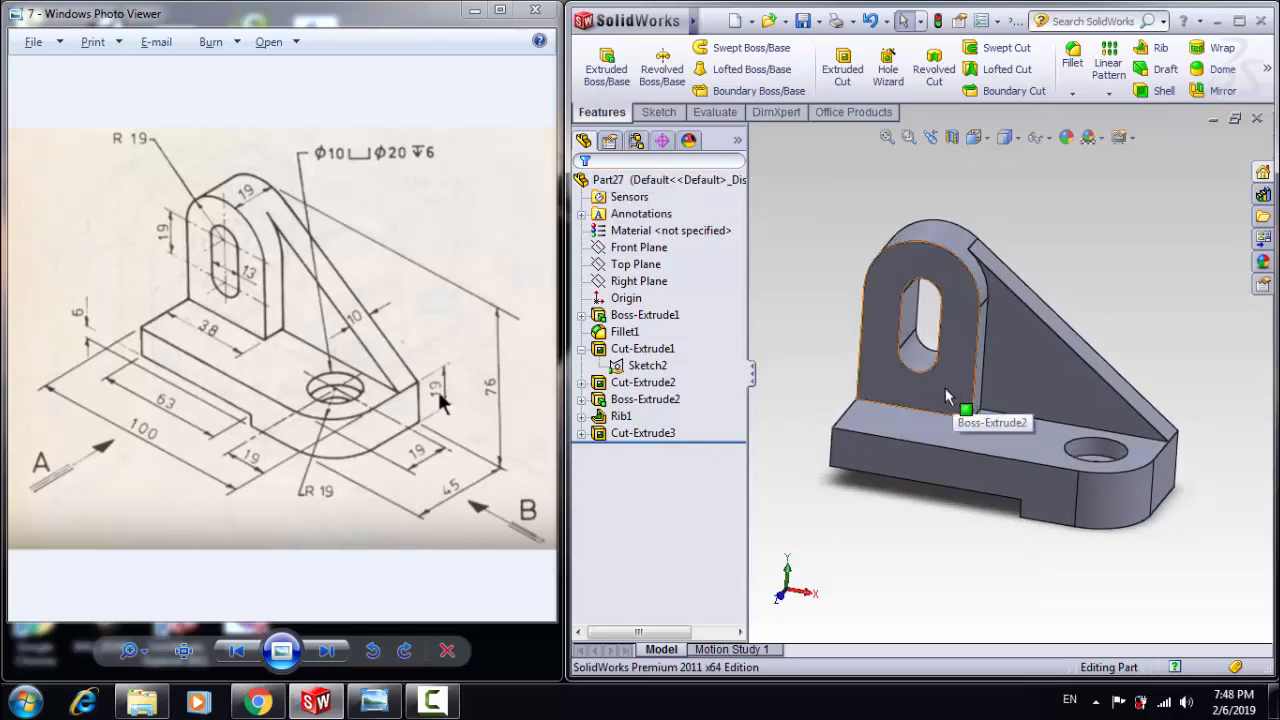
{"action": "left_click", "coordinate": [616, 177]}
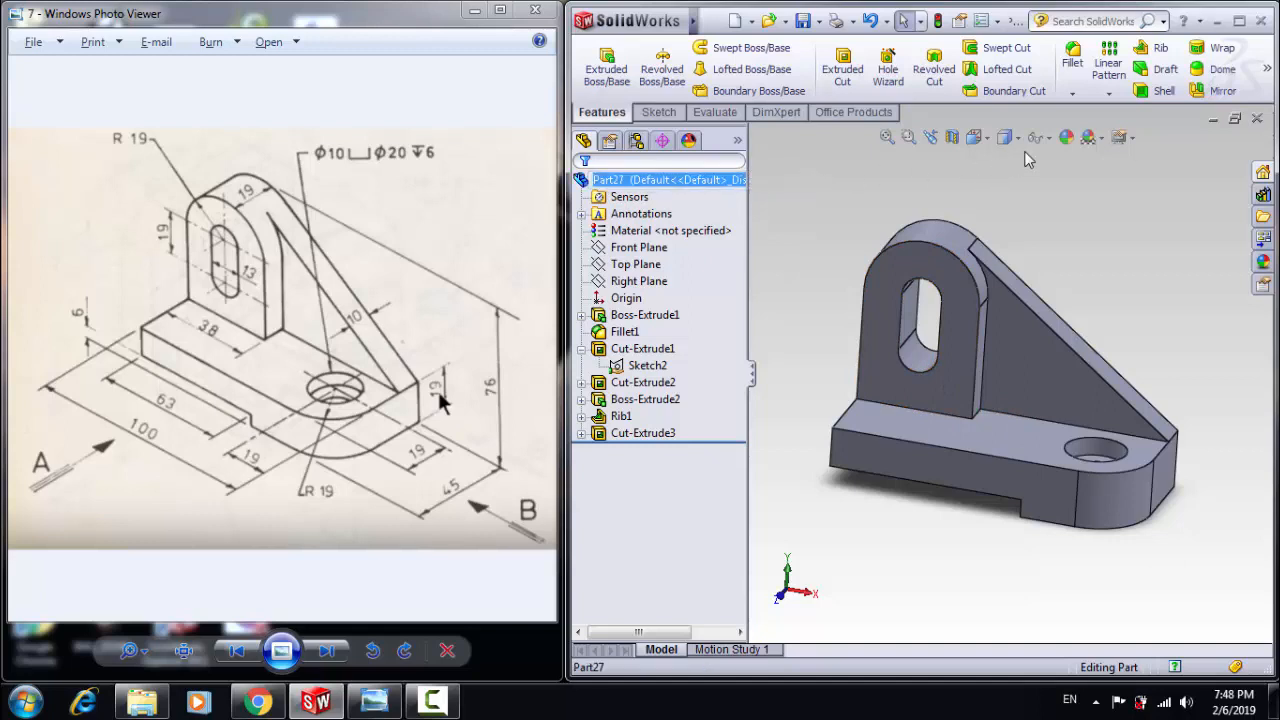
{"action": "left_click", "coordinate": [1066, 142]}
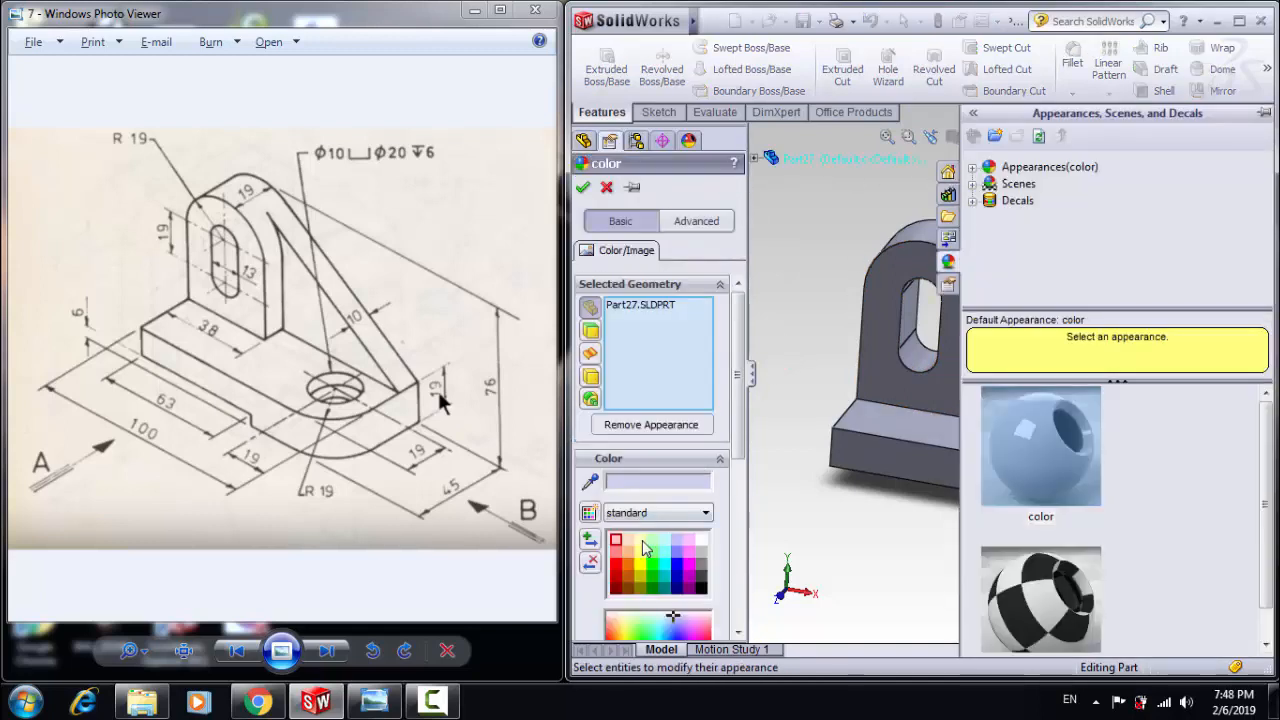
{"action": "left_click", "coordinate": [628, 541]}
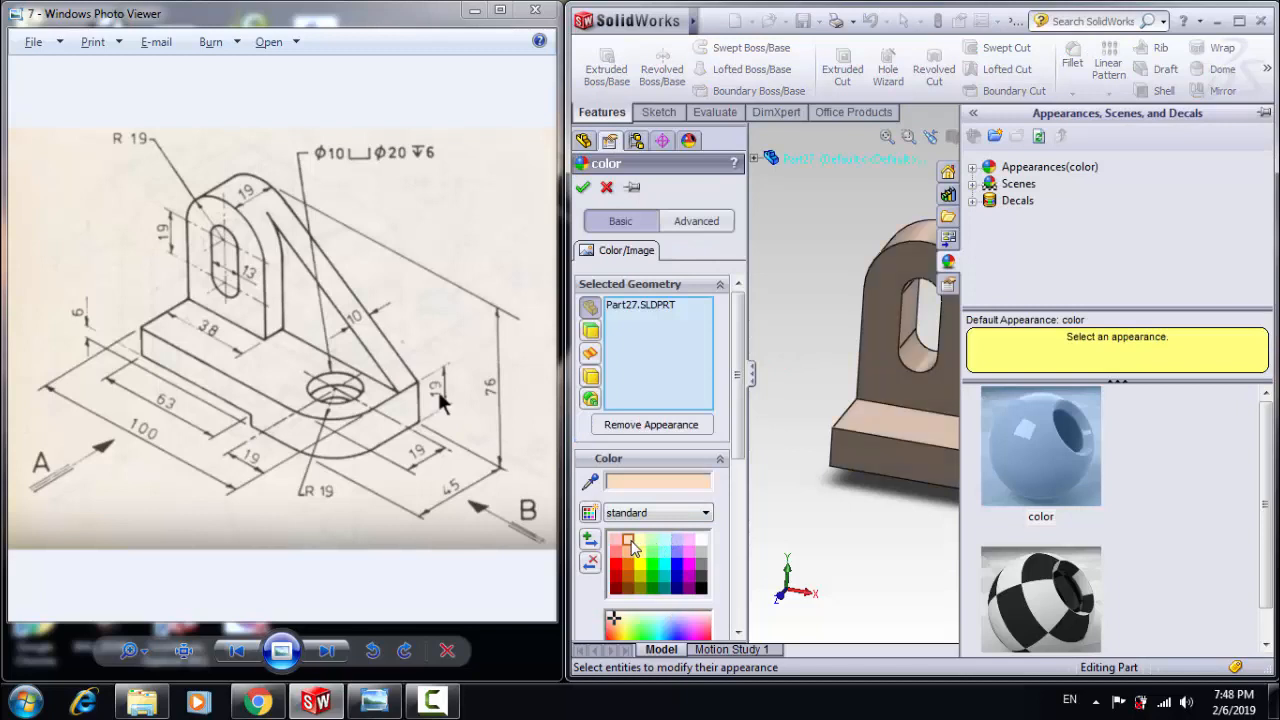
{"action": "left_click", "coordinate": [583, 188]}
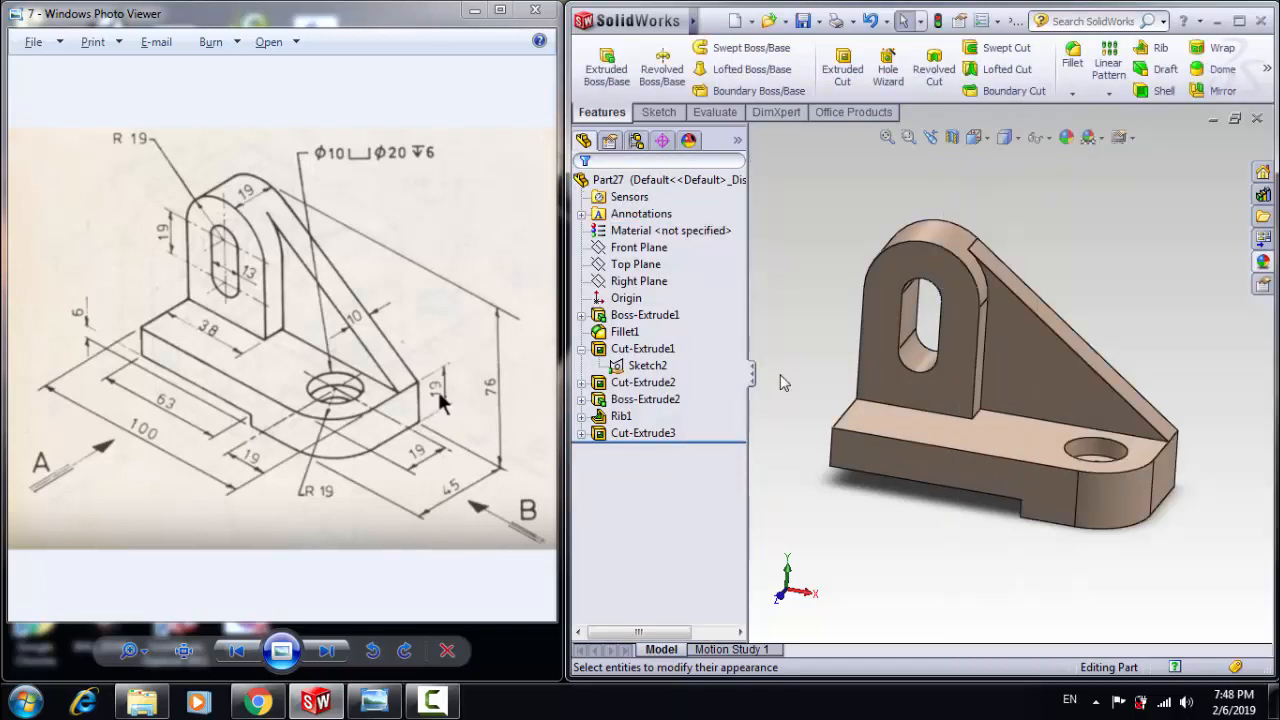
Save the part to the Desktop as a new file named with the owner's first name followed by 29
{"action": "middle_click_drag", "start_coordinate": [780, 374], "coordinate": [792, 298]}
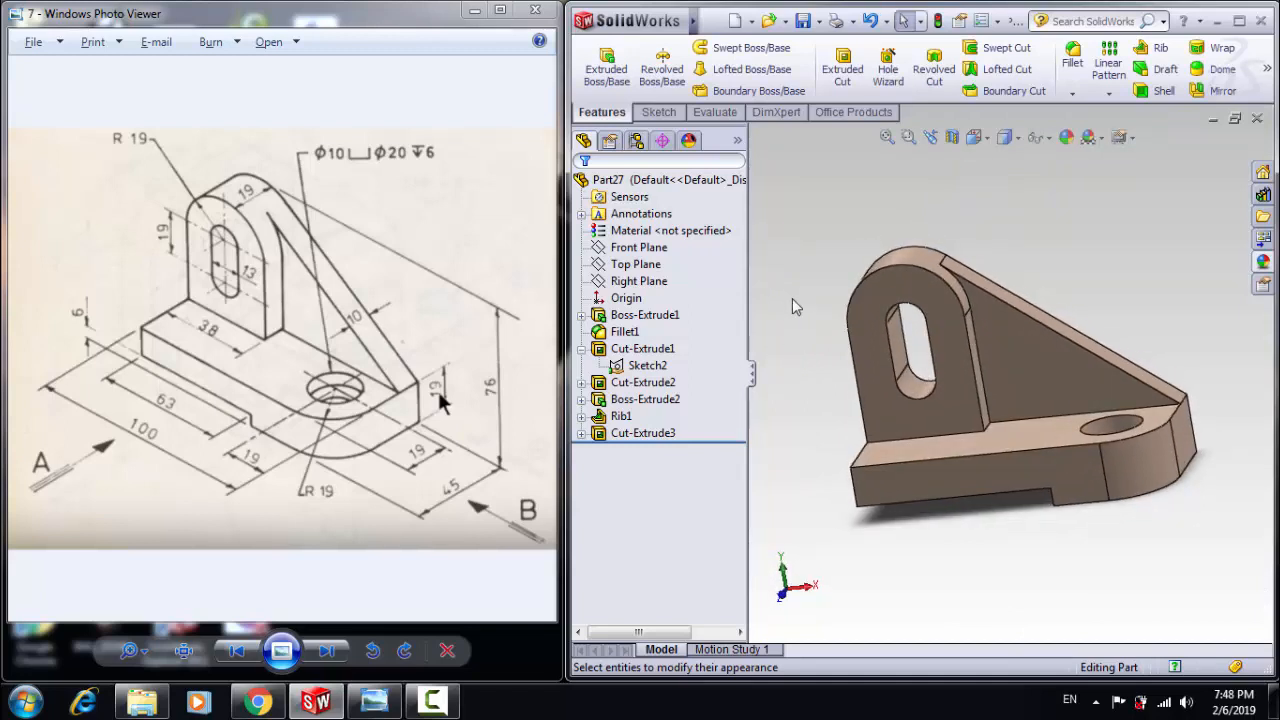
{"action": "left_click", "coordinate": [713, 20]}
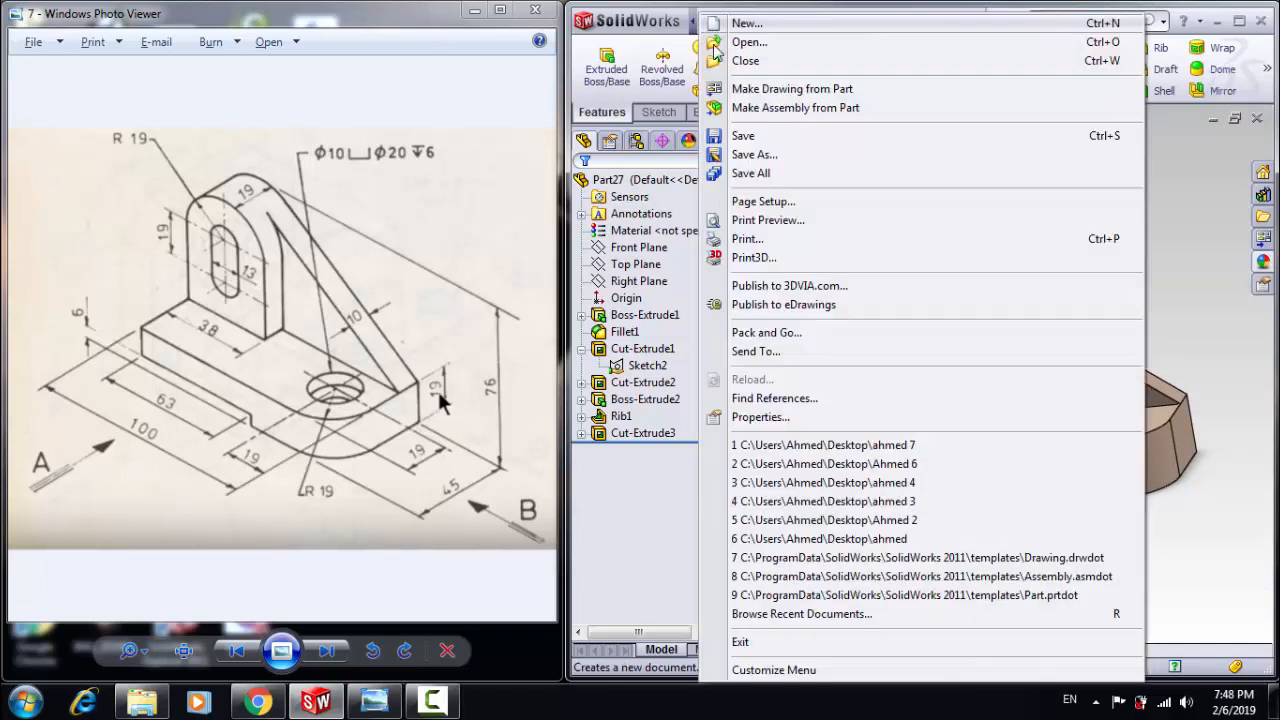
{"action": "left_click", "coordinate": [752, 155]}
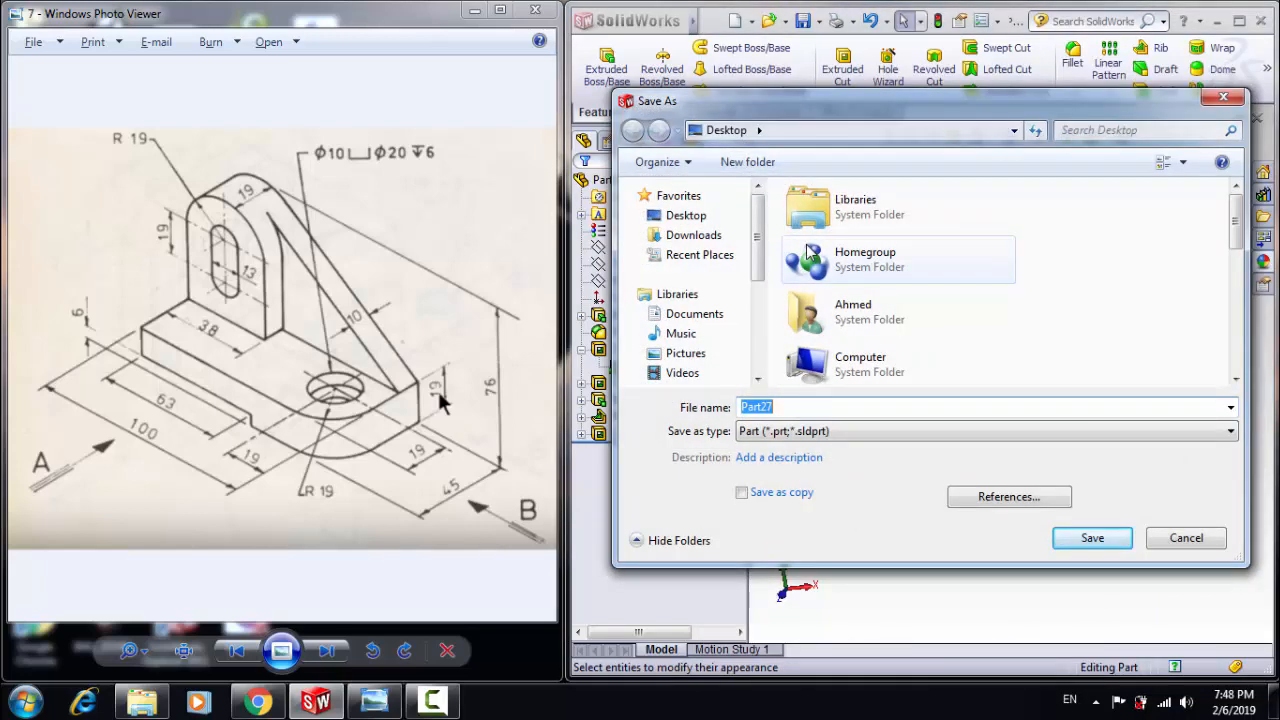
{"action": "type", "text": "ah"}
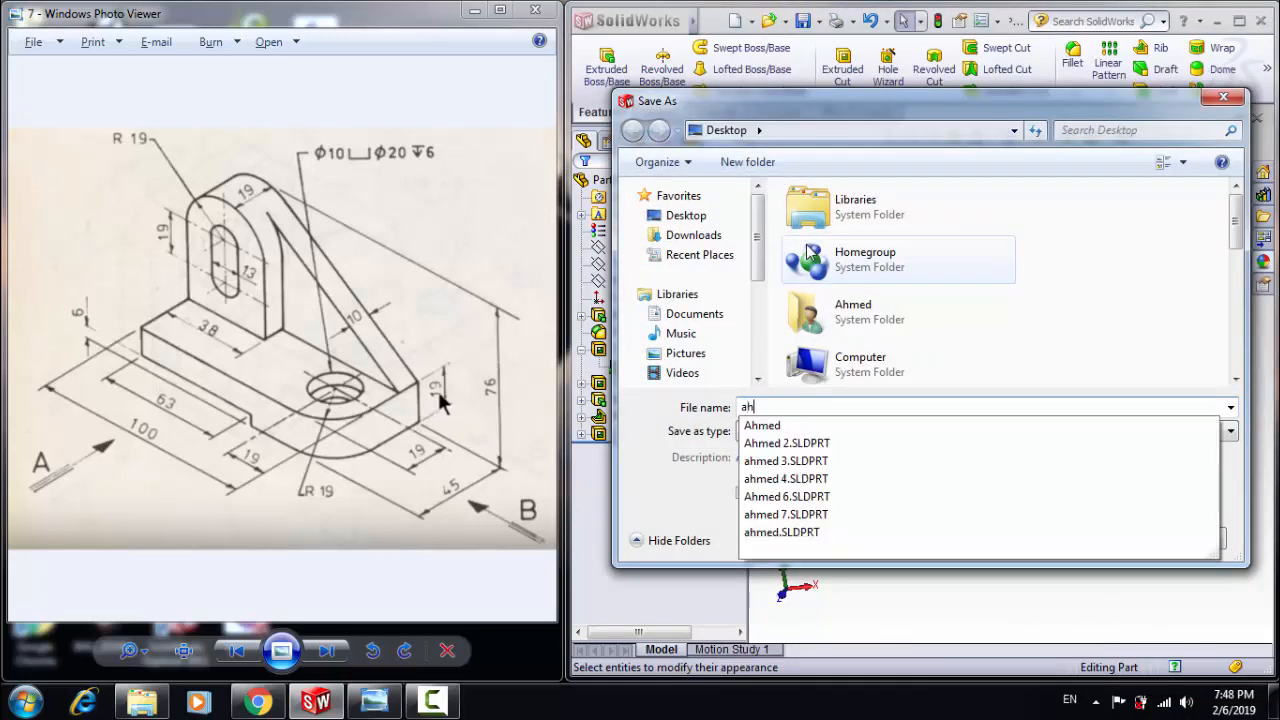
{"action": "type", "text": "med 29"}
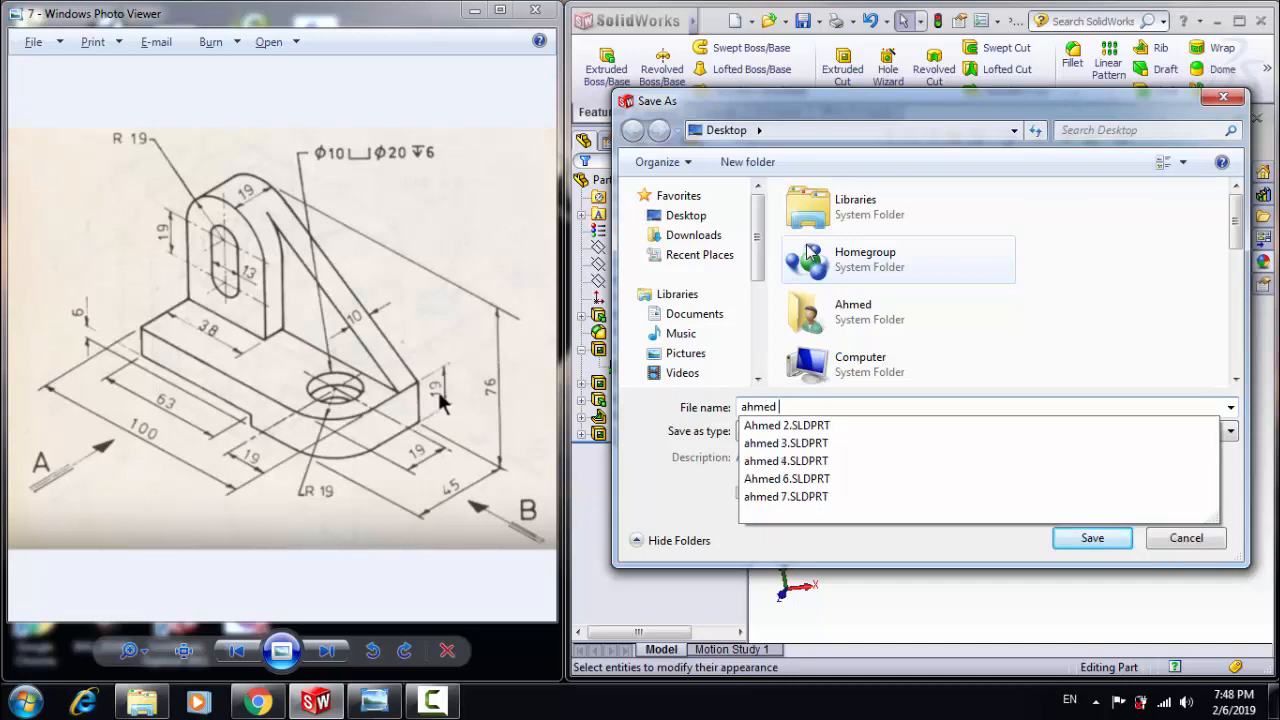
{"action": "left_click", "coordinate": [1096, 540]}
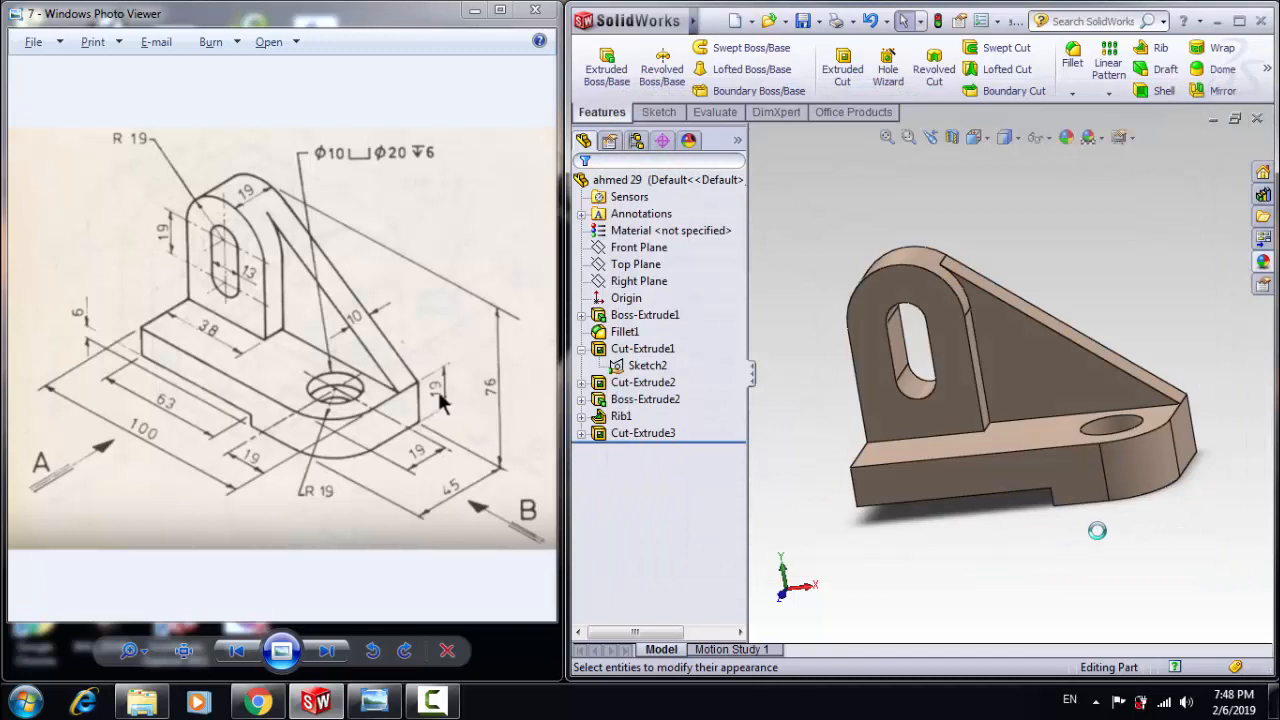